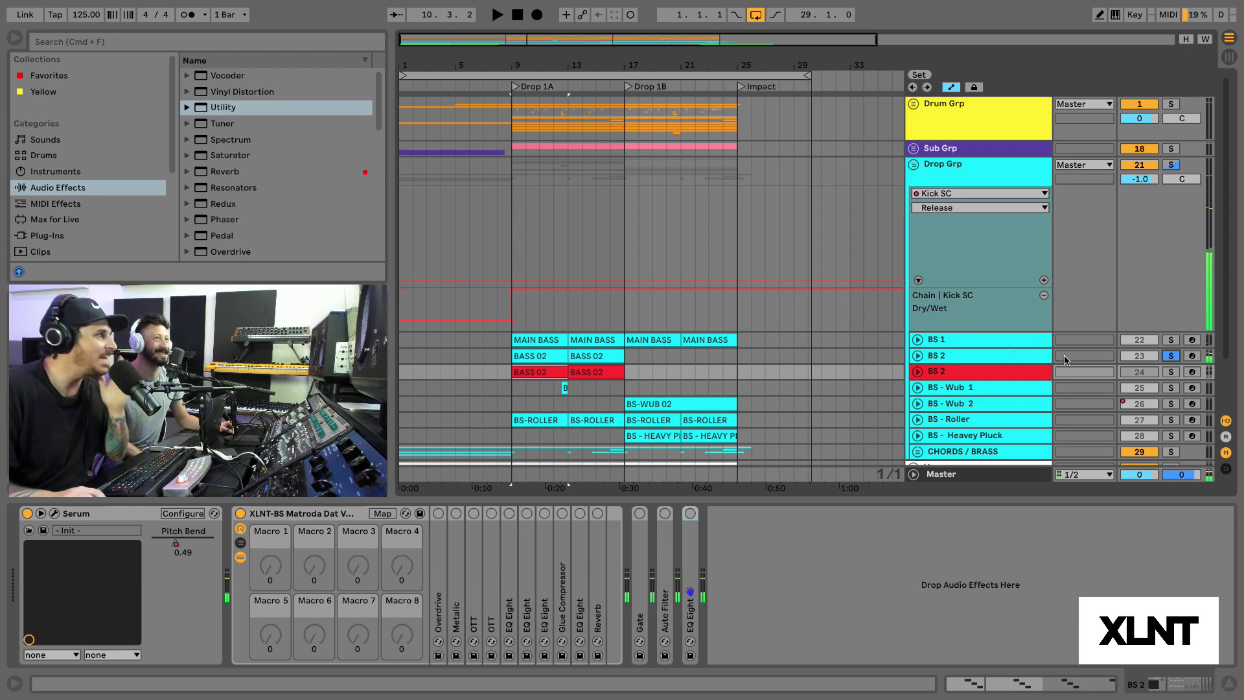
# Step: Unsolo the cyan BS 2 track and play the start of Drop 1A with the other tracks
pyautogui.click(1171, 355)
pyautogui.press('space')
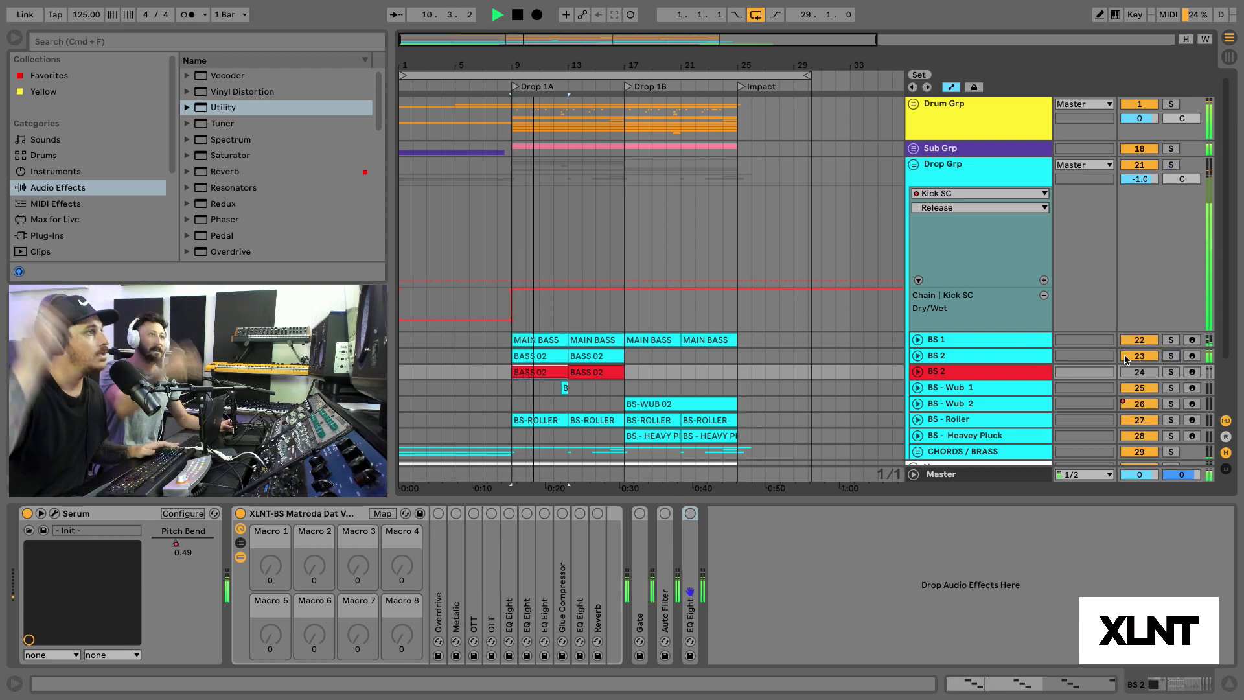
pyautogui.press('space')
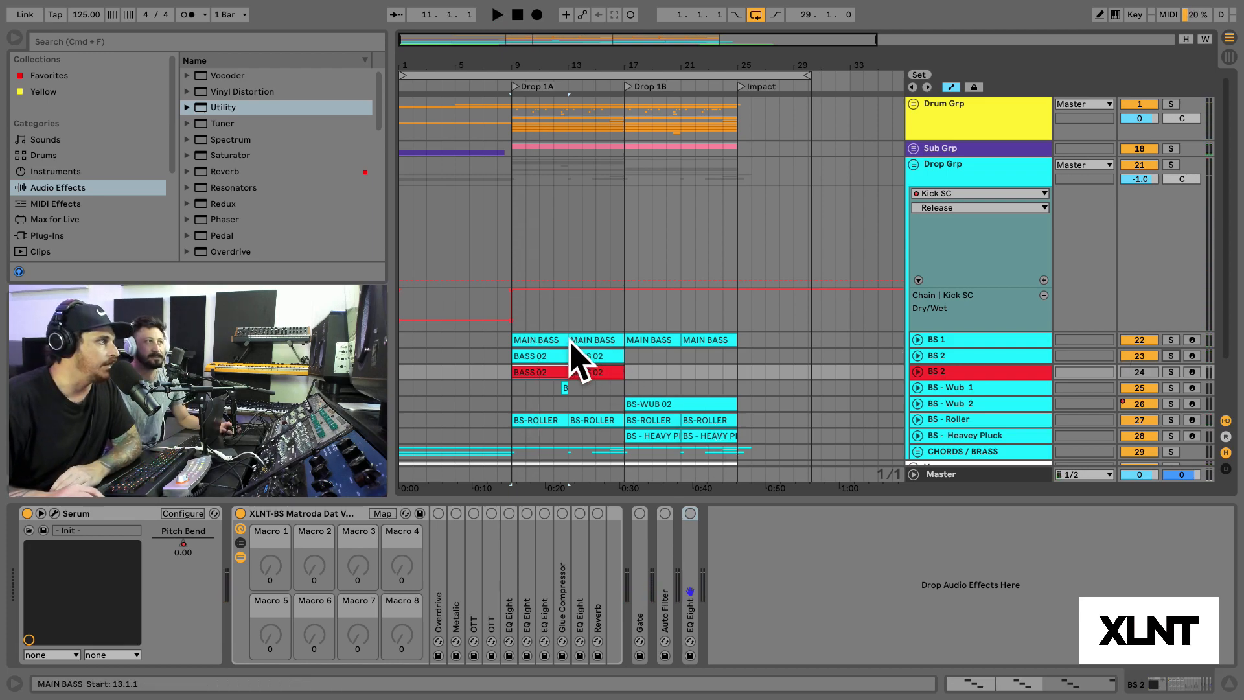
# Step: Unfold the red BS 2 track and the cyan BS 2 track above it to expose their automation in Drop 1A
pyautogui.scroll(-3, 572, 352)
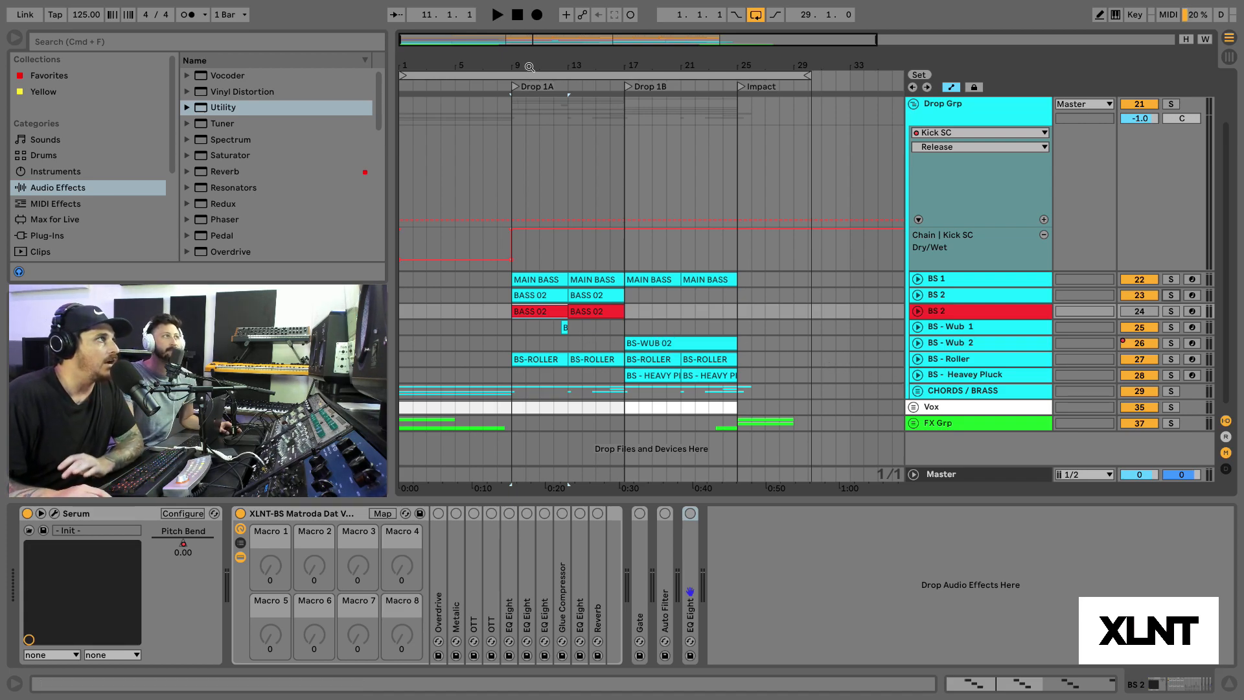
pyautogui.moveTo(529, 68); pyautogui.dragTo(528, 91)
pyautogui.click(916, 316)
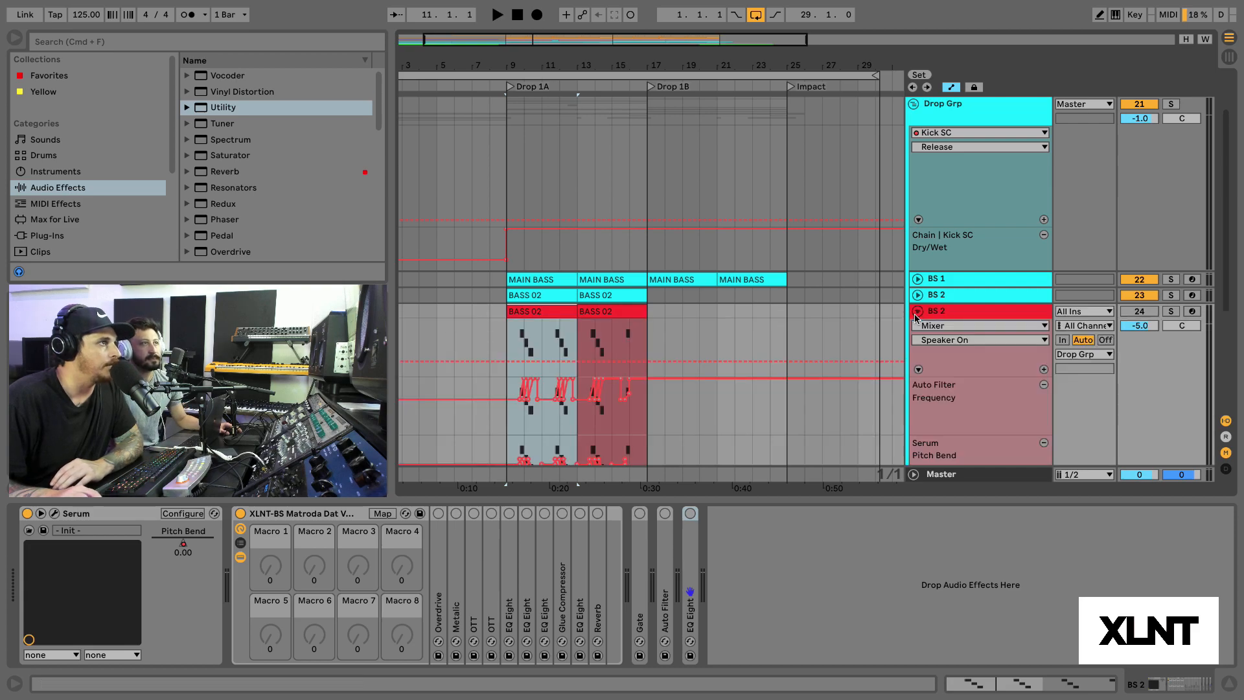
pyautogui.moveTo(517, 62); pyautogui.dragTo(517, 84)
pyautogui.click(918, 296)
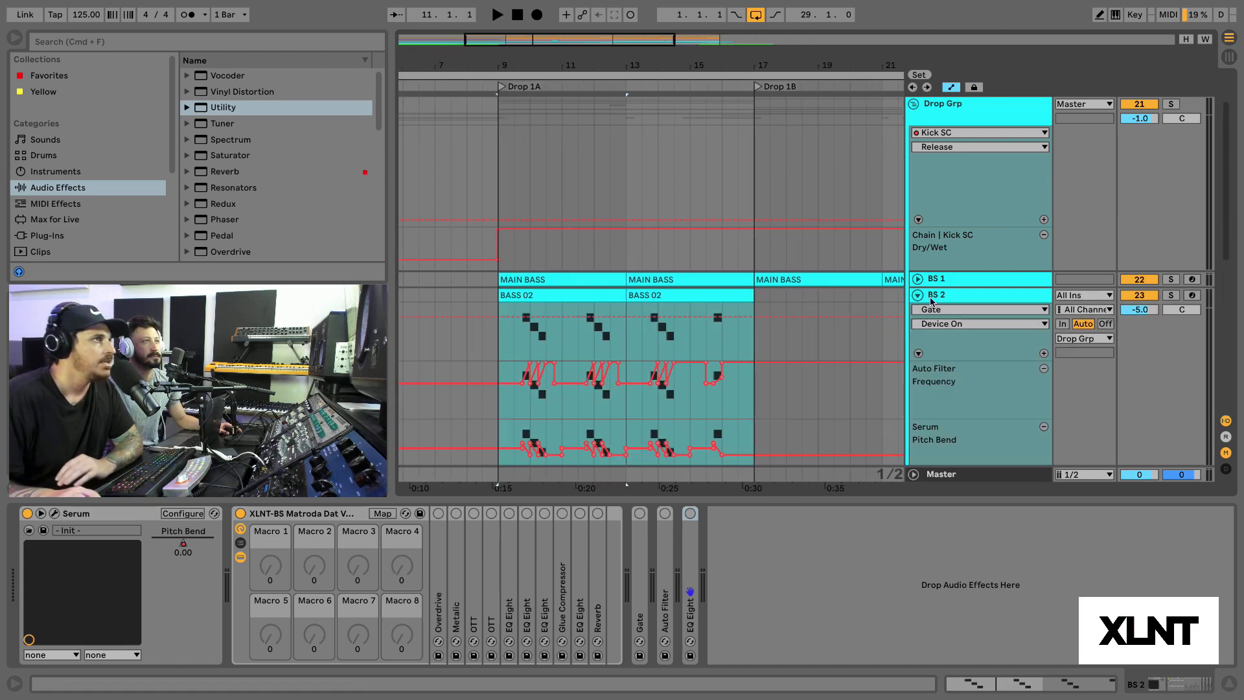
# Step: Deactivate and fold the cyan BS 2 track, activate the red BS 2 track, and play its first BASS 02 clip from bar 9
pyautogui.scroll(-1, 1121, 286)
pyautogui.click(1139, 281)
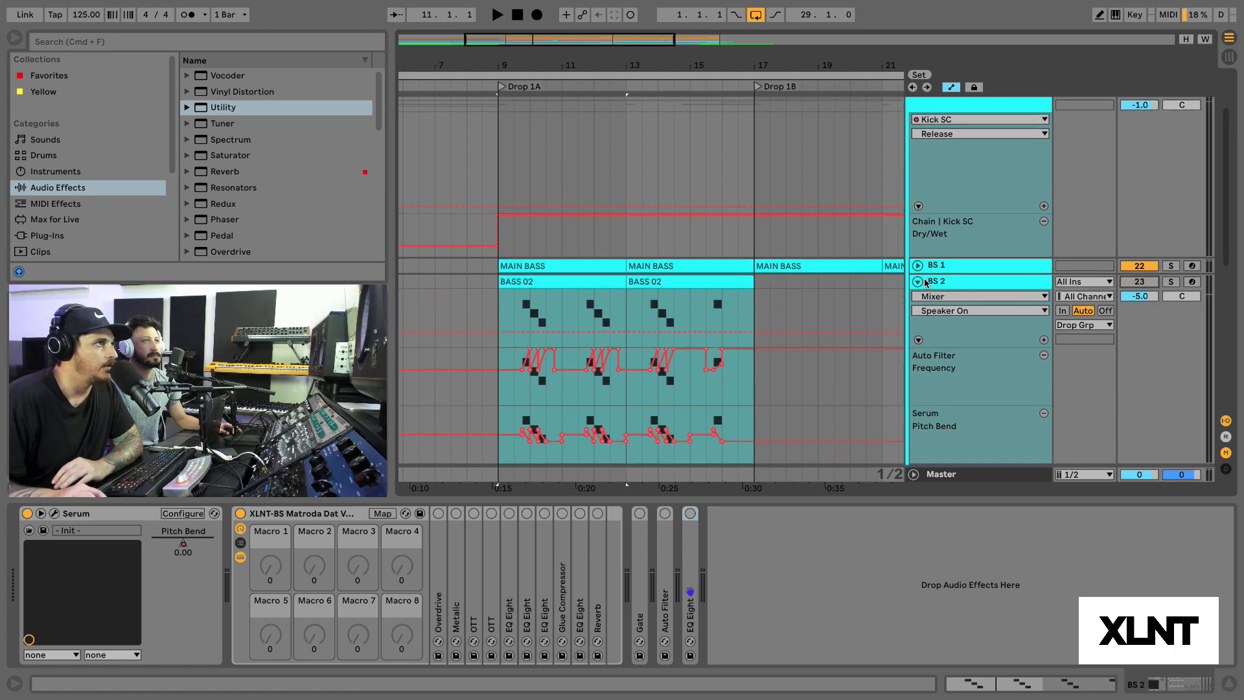
pyautogui.click(918, 281)
pyautogui.click(569, 298)
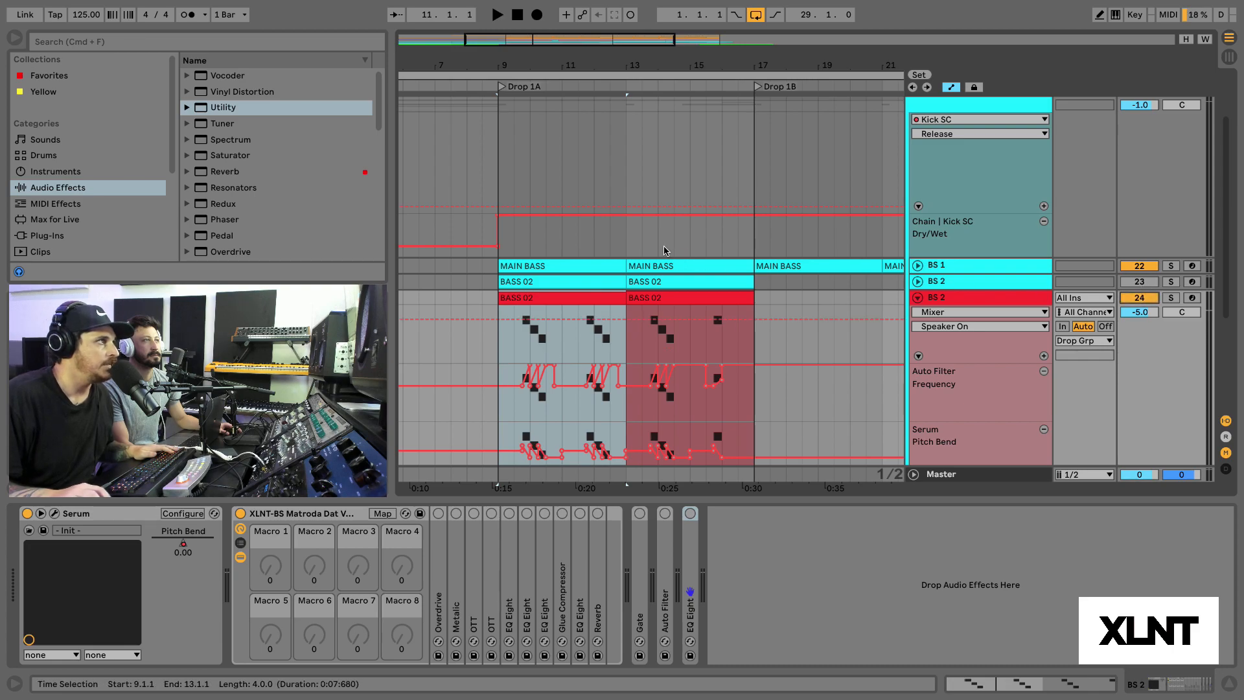
pyautogui.press('space')
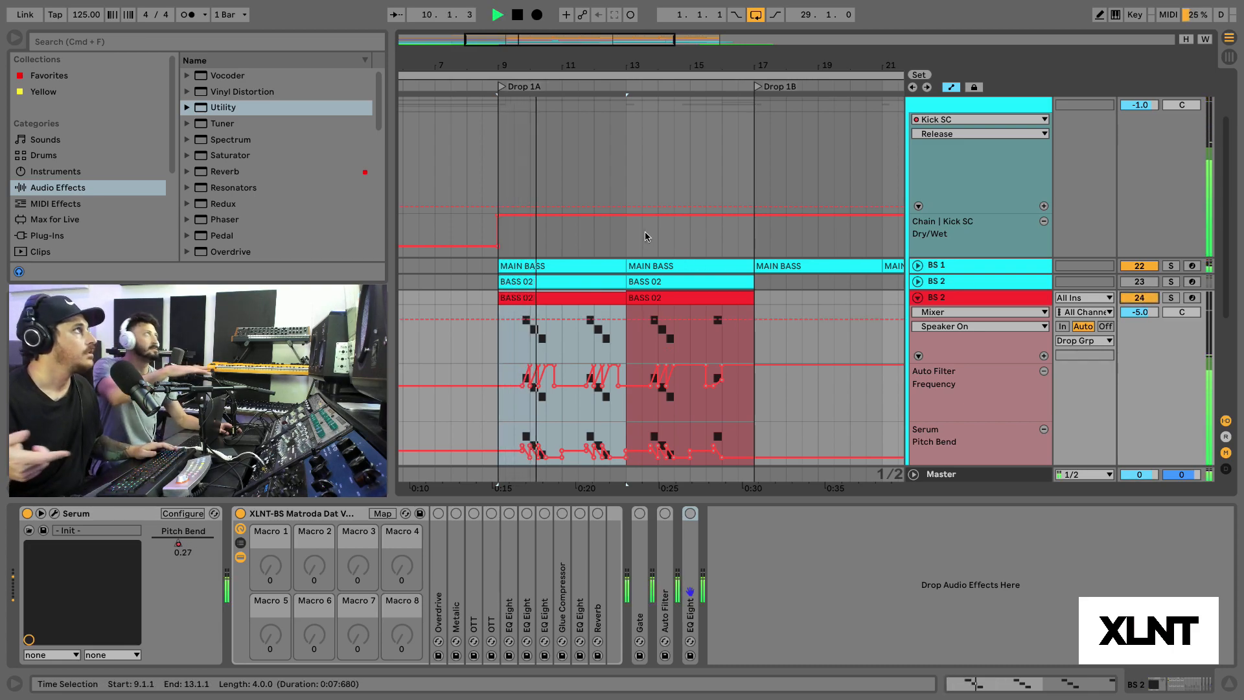
pyautogui.press('space')
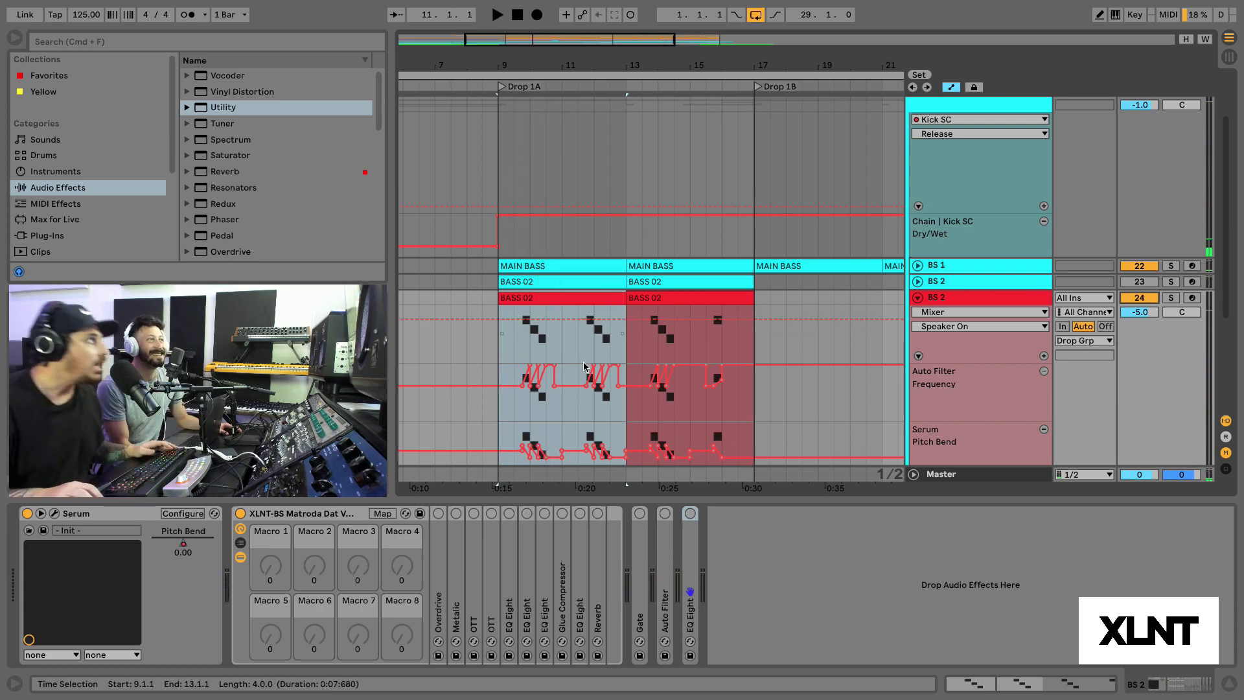
# Step: Open the Serum editor of the red BS 2 track and place its window over the arrangement
pyautogui.scroll(3, 550, 191)
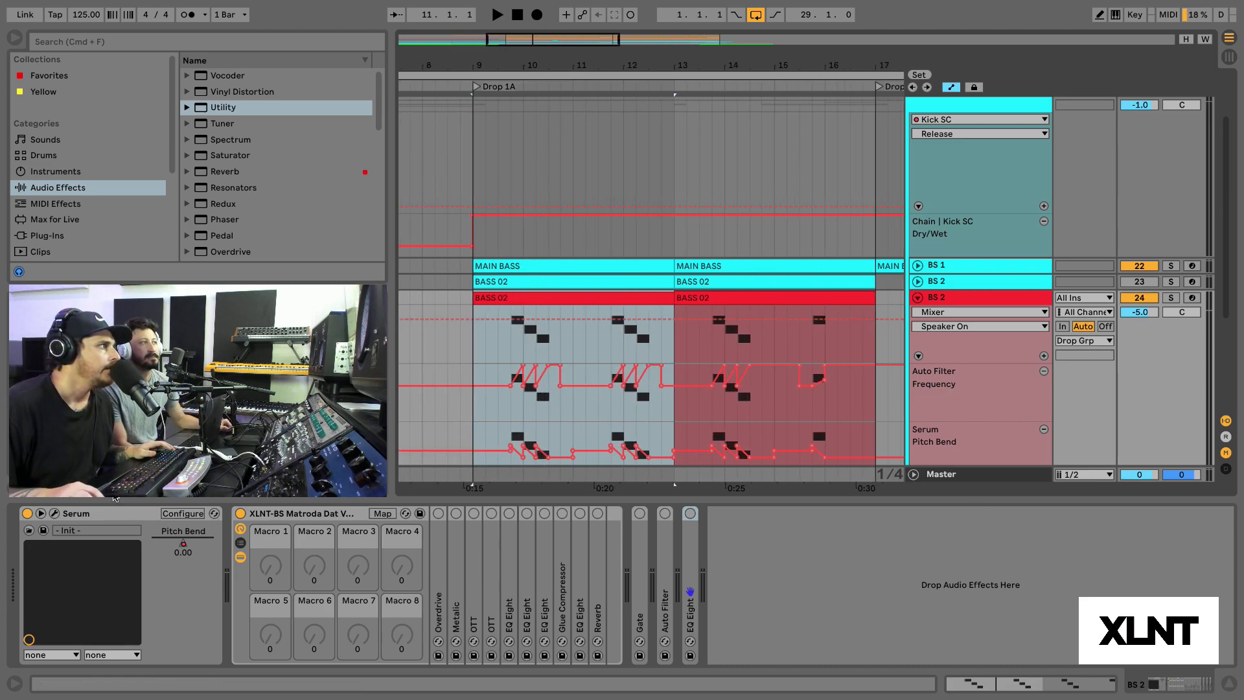
pyautogui.click(56, 515)
pyautogui.moveTo(617, 172); pyautogui.dragTo(927, 46)
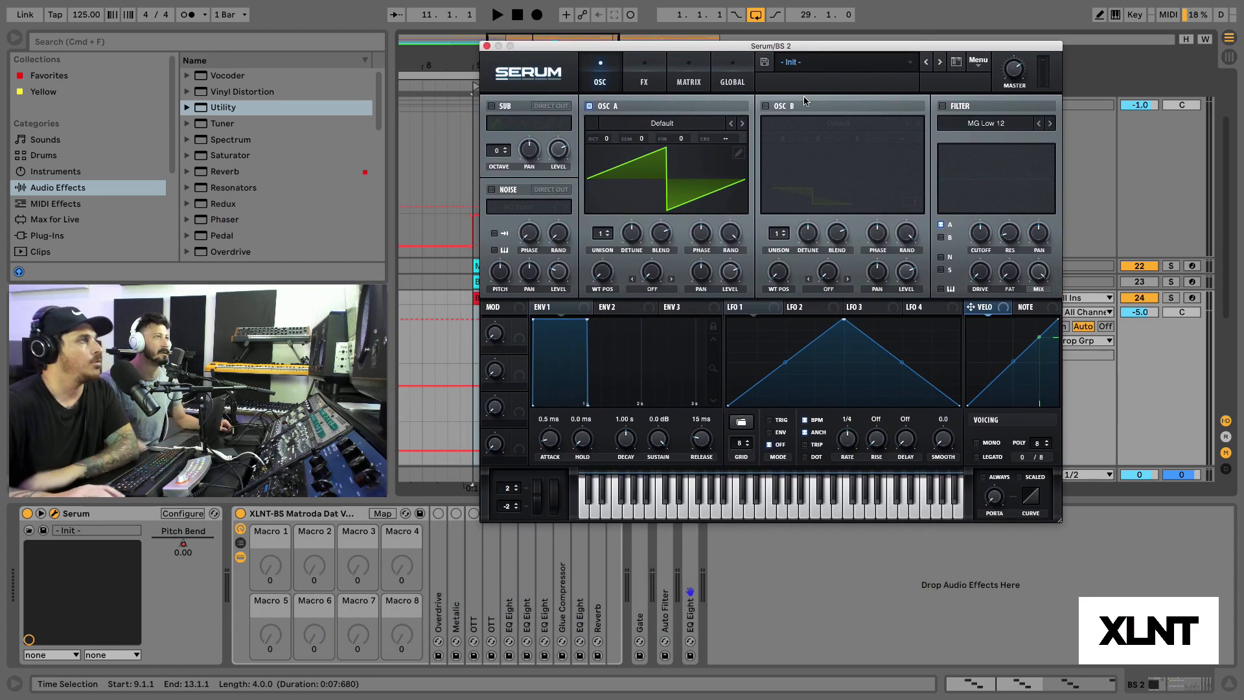
# Step: Load the Digital wavetable ICanHasKick into oscillator A and set its wavetable position to 194
pyautogui.click(688, 125)
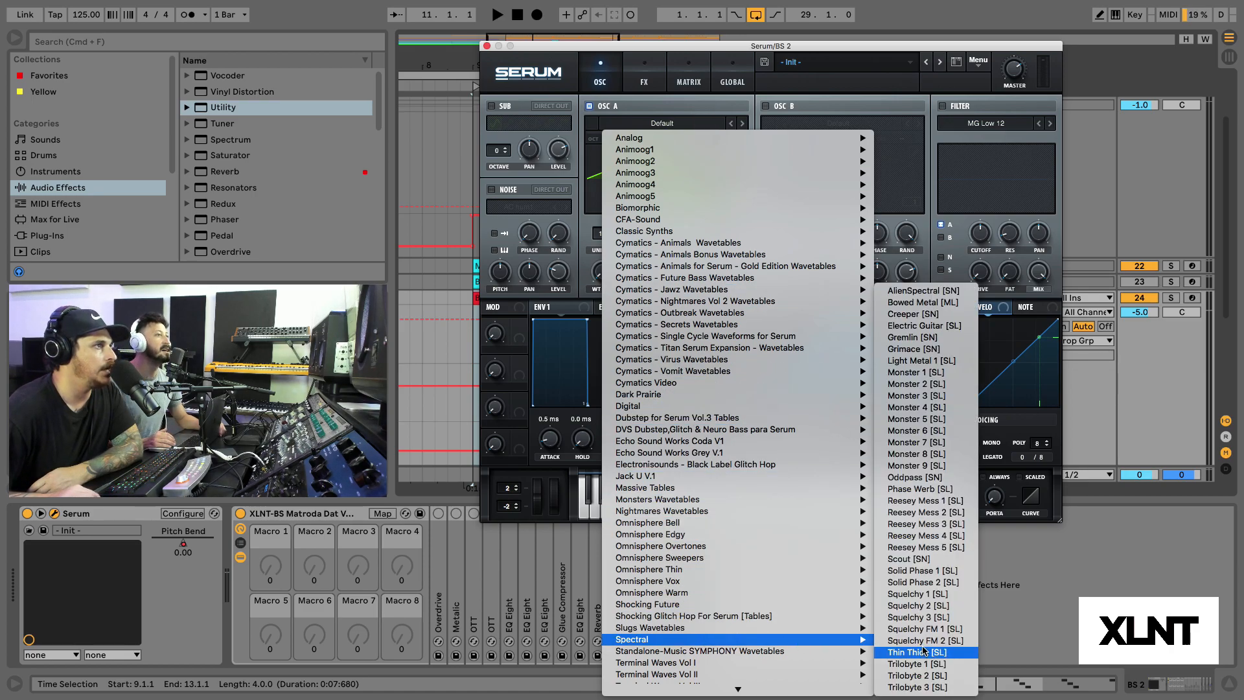
pyautogui.moveTo(754, 407)
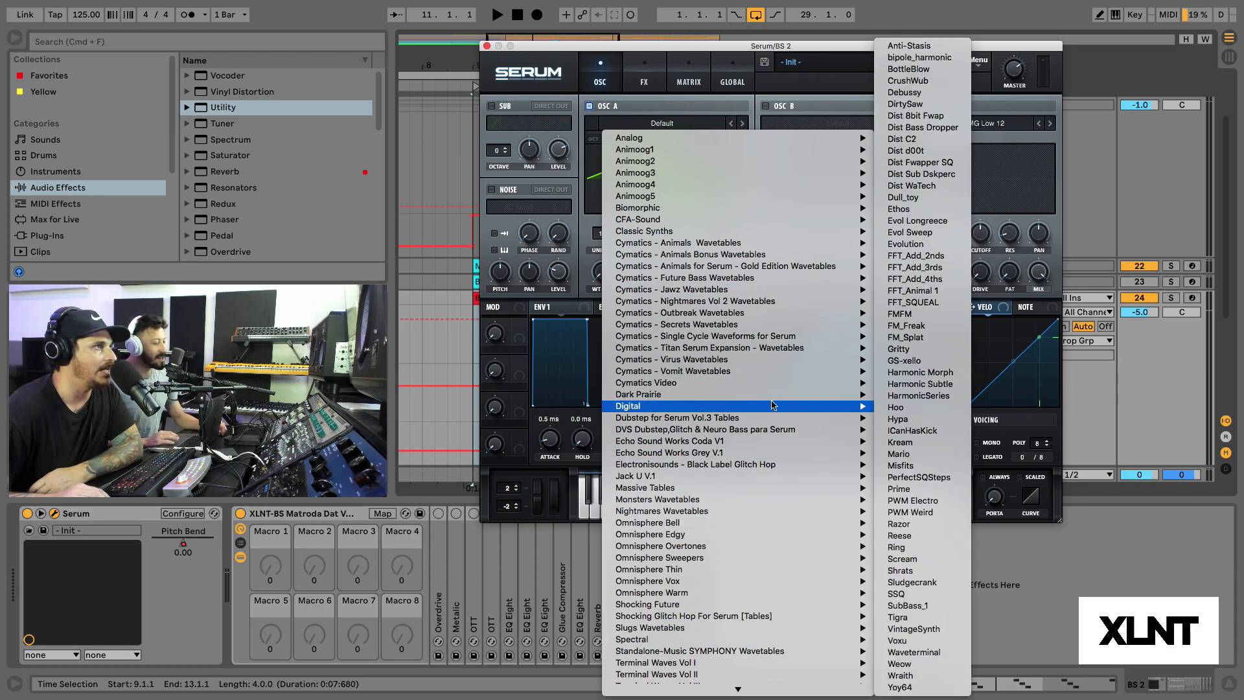
pyautogui.click(907, 431)
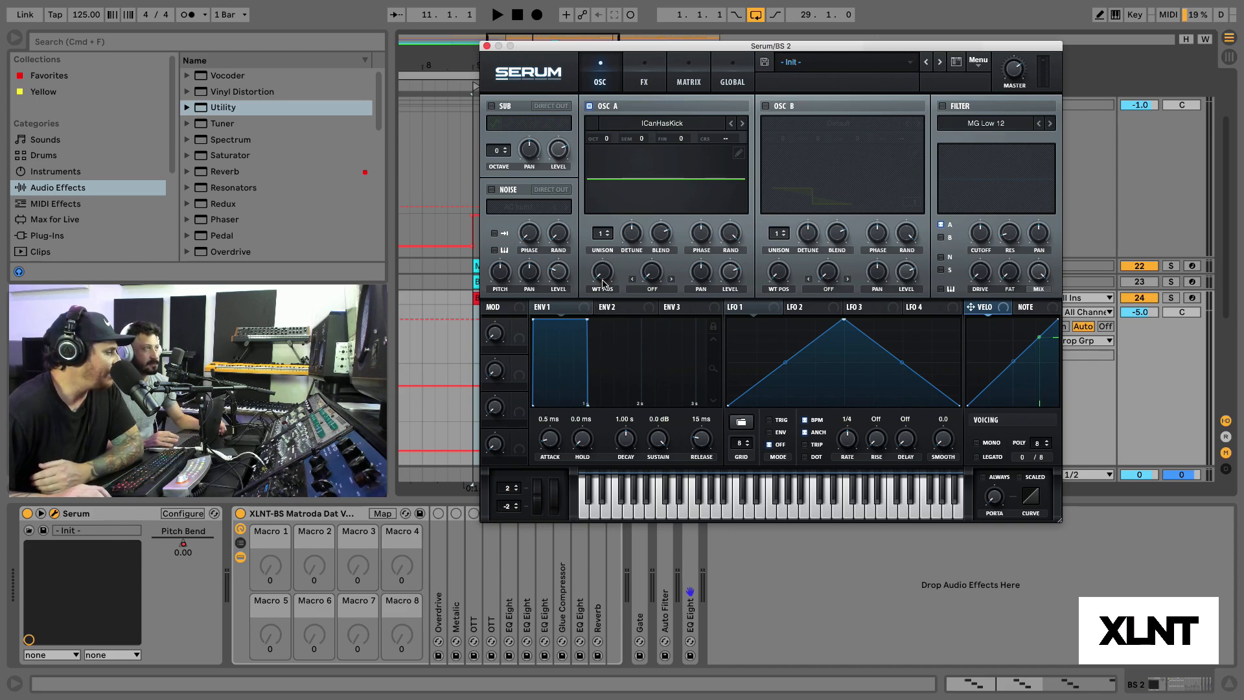
pyautogui.moveTo(602, 283); pyautogui.dragTo(602, 277)
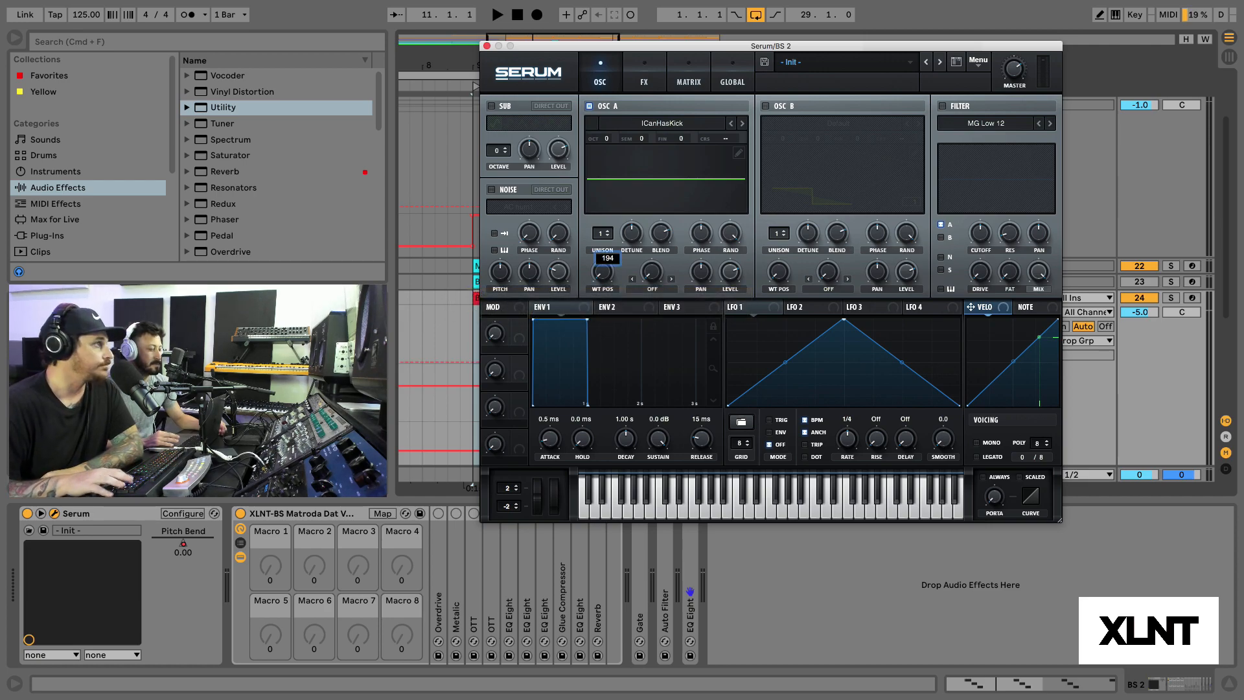
pyautogui.press('Return')
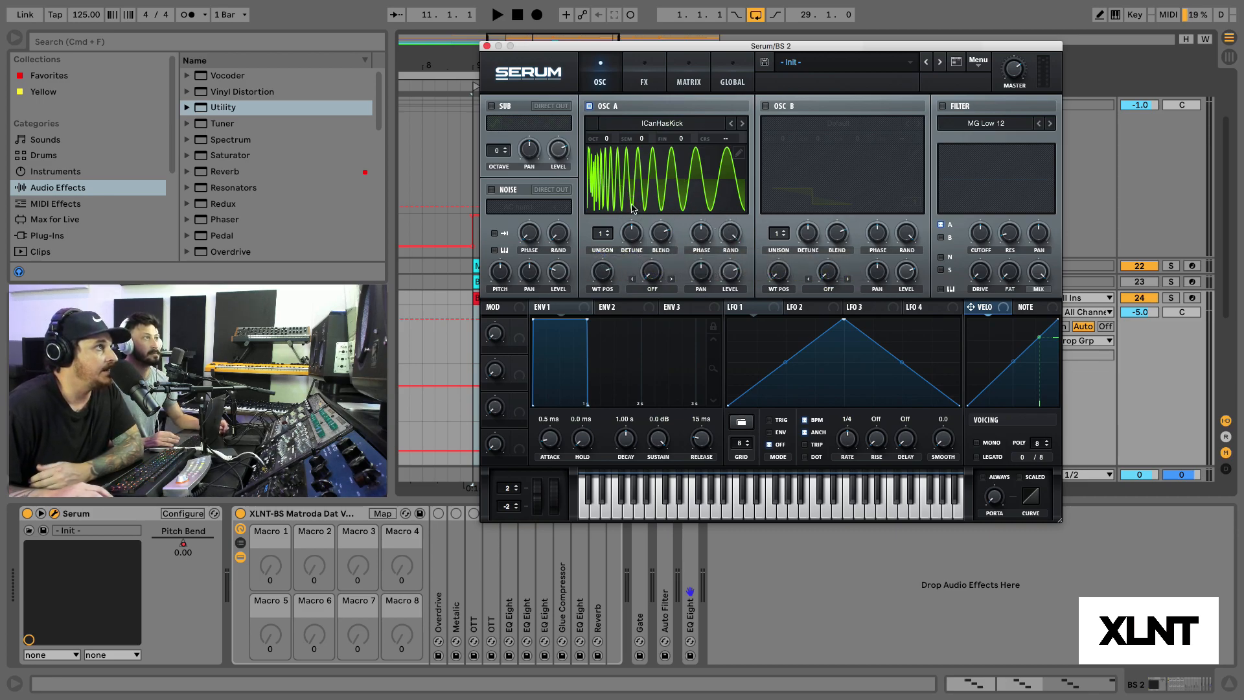
pyautogui.click(733, 235)
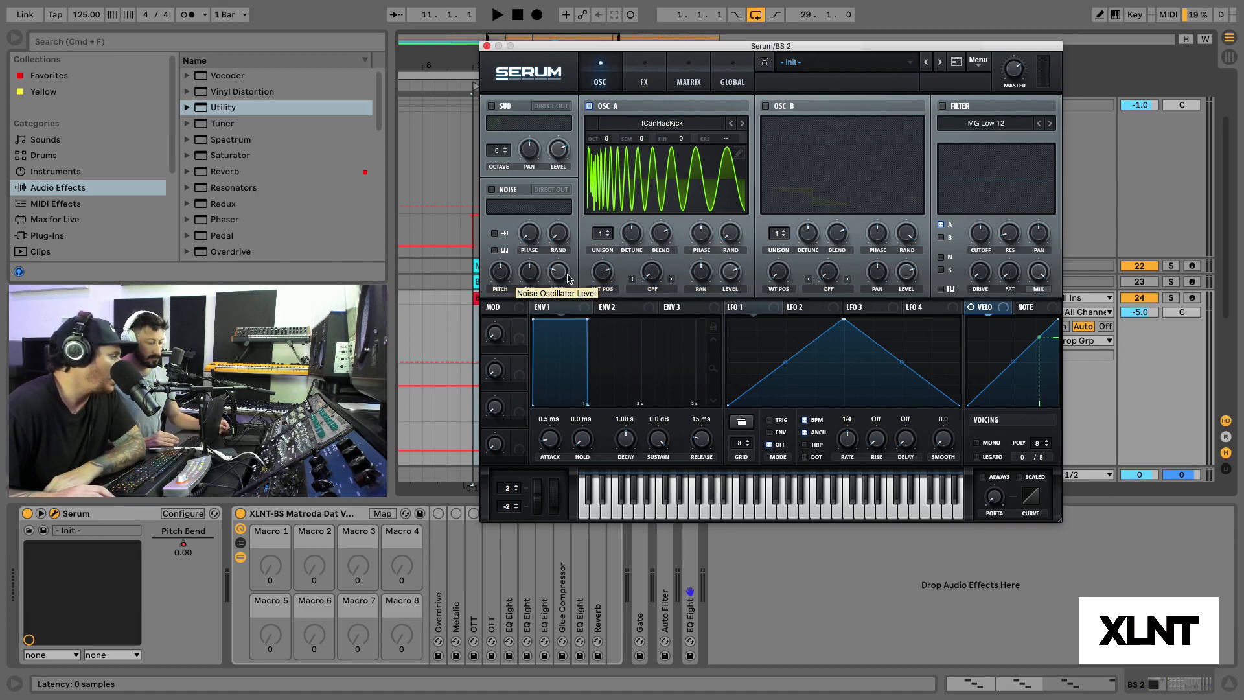
# Step: Set oscillator A's warp mode to Bend - and raise the bend amount strongly
pyautogui.click(648, 290)
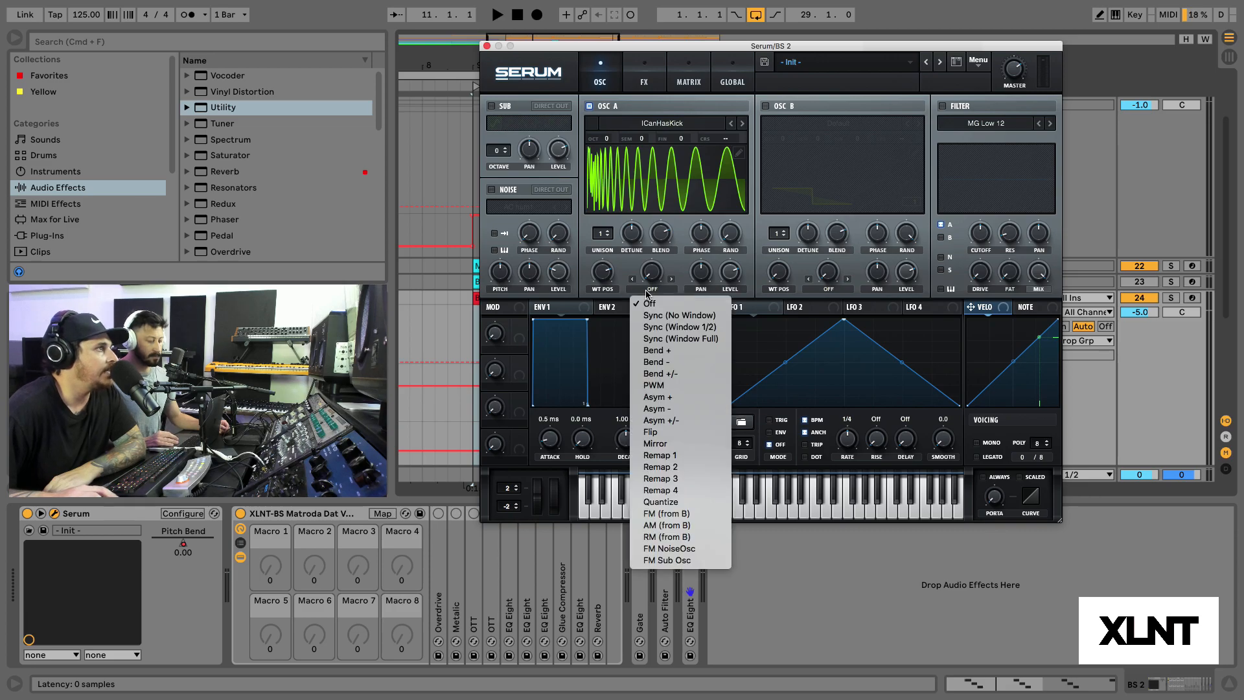
pyautogui.click(651, 363)
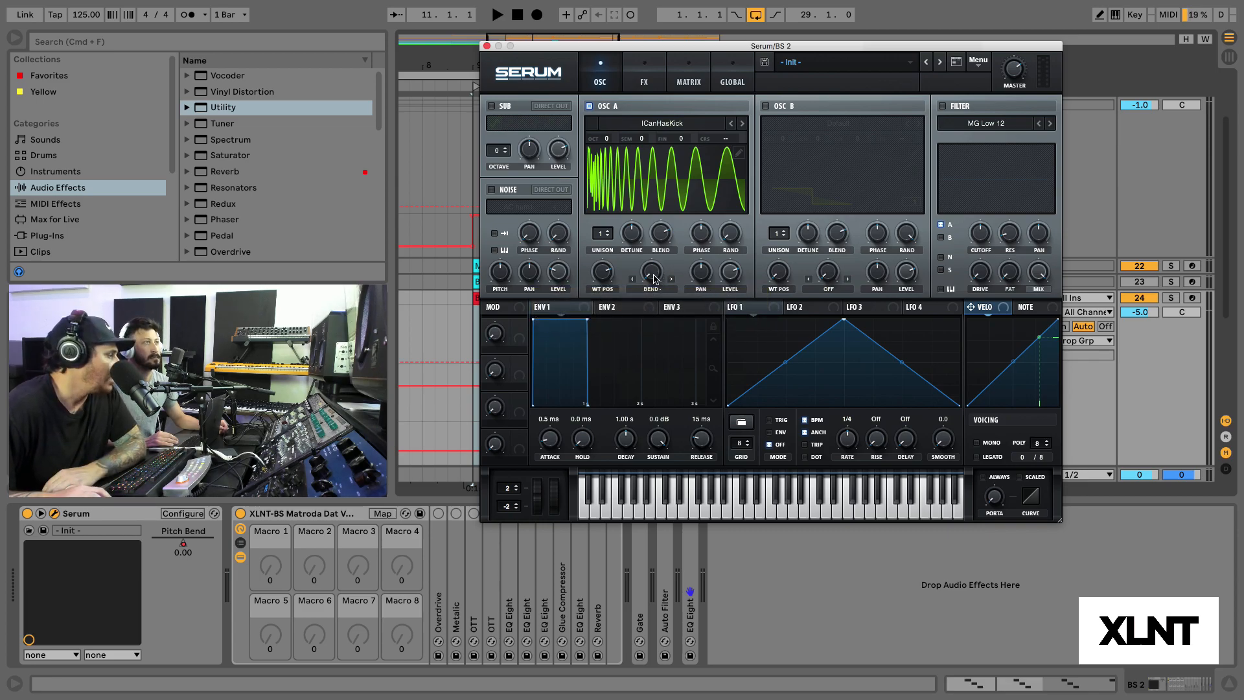
pyautogui.moveTo(653, 278); pyautogui.dragTo(664, 130)
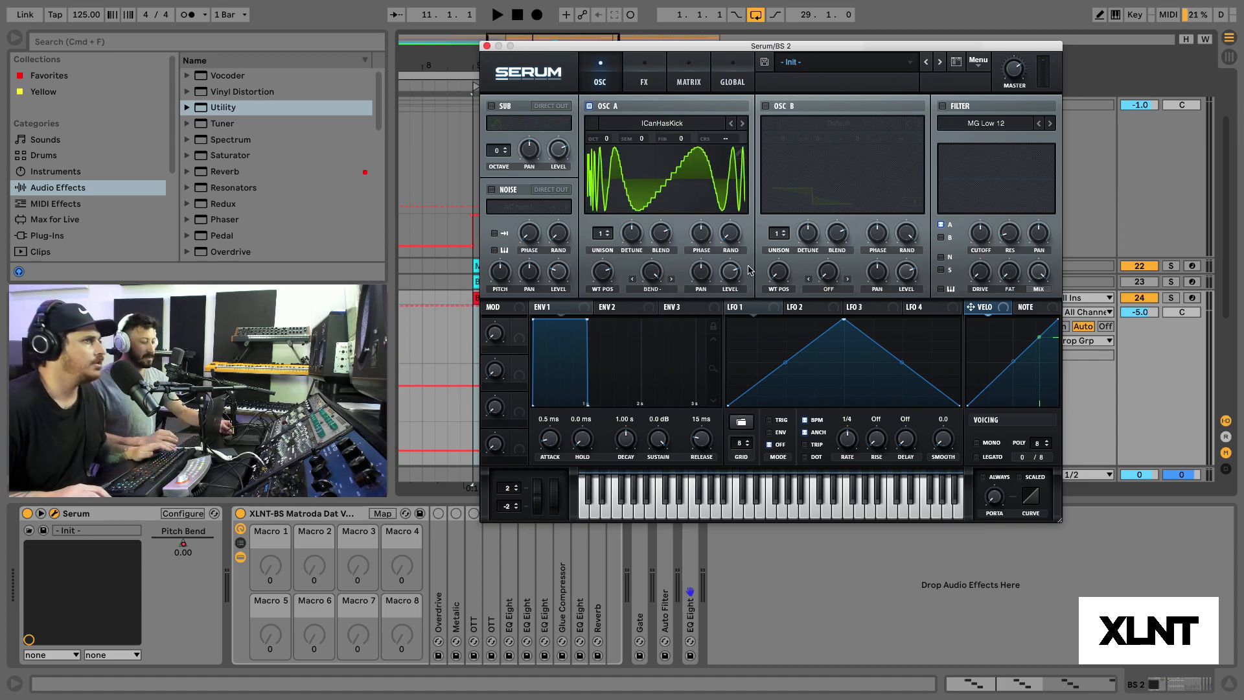
# Step: Play Drop 1A and solo the red BS 2 track to audition the oscillator A sound
pyautogui.press('space')
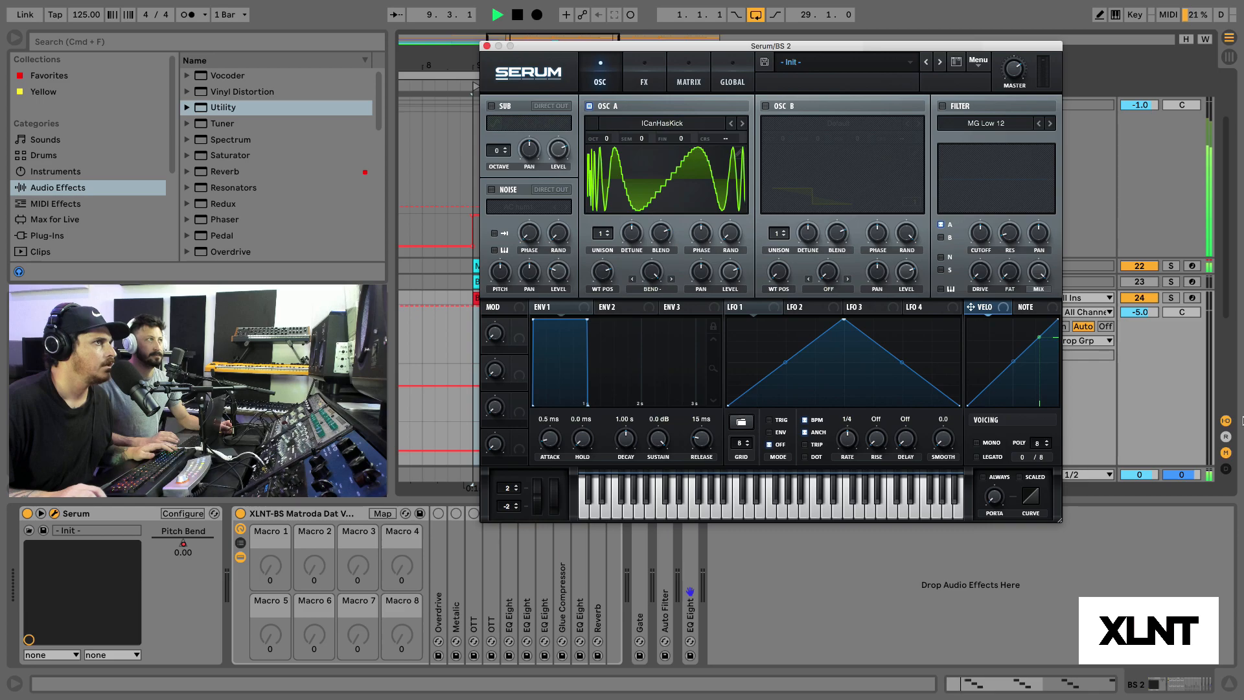
pyautogui.click(1171, 297)
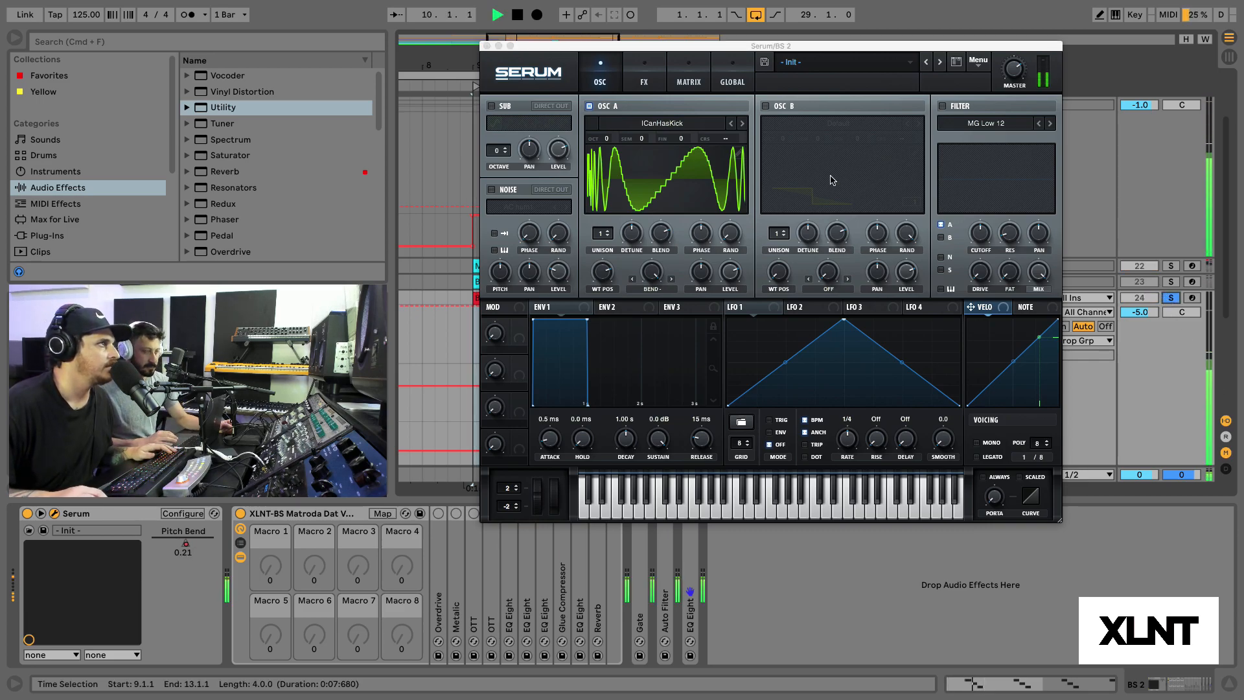
pyautogui.press('space')
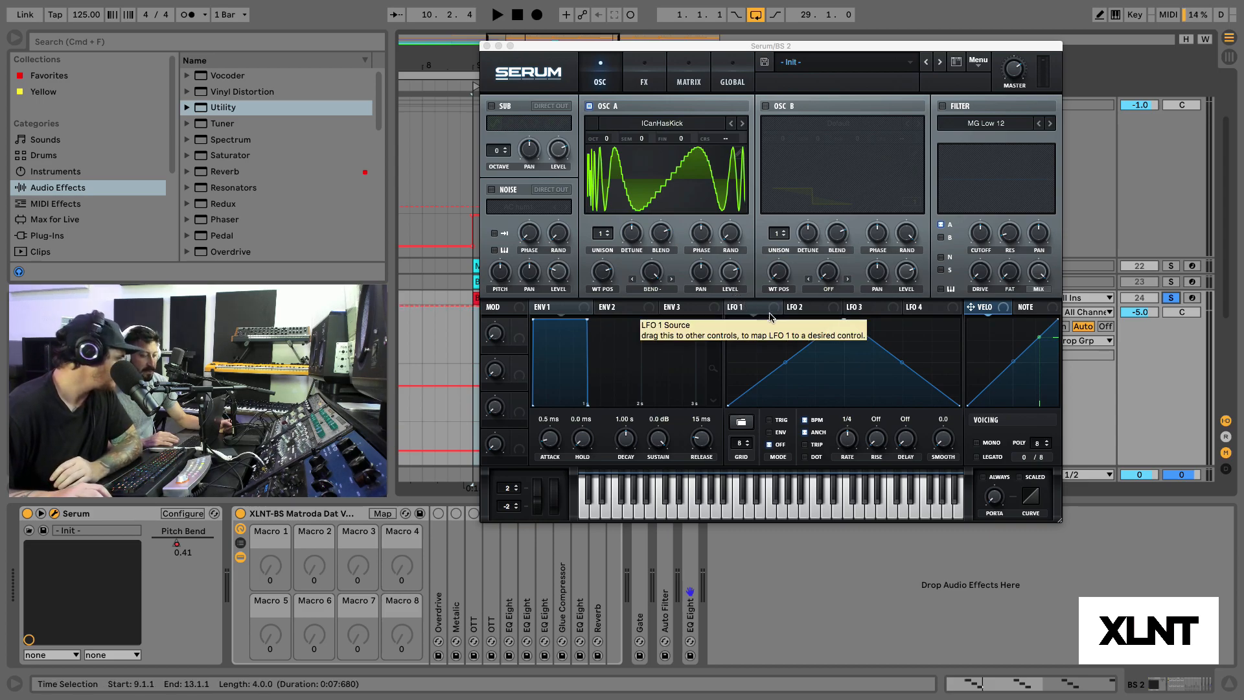
pyautogui.click(735, 278)
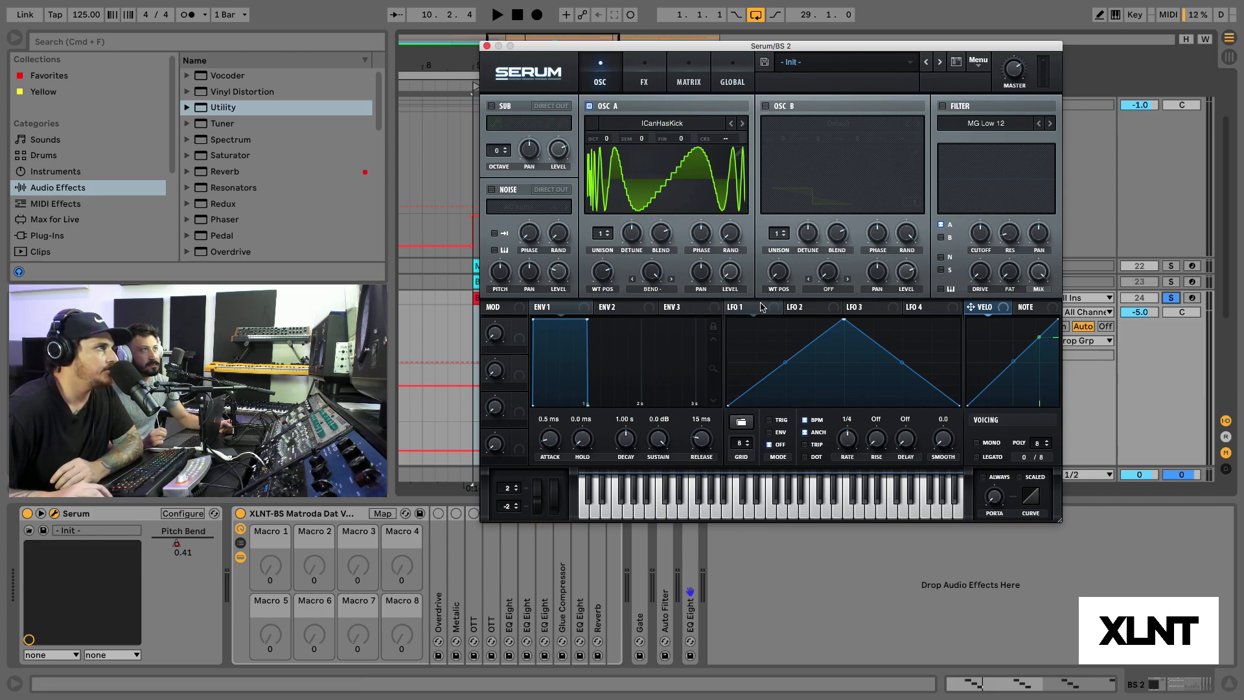
# Step: Enable oscillator B and load the Spectral wavetable Solid Phase 1 [SL] into it
pyautogui.click(766, 106)
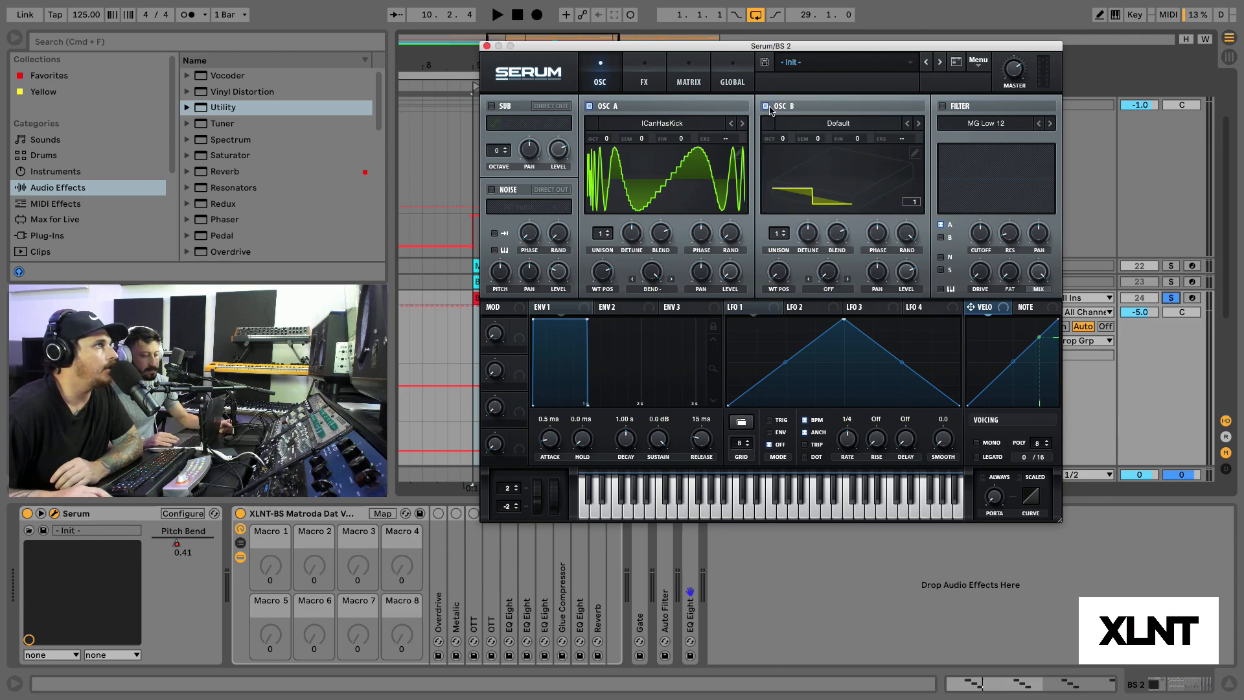
pyautogui.click(797, 124)
pyautogui.moveTo(871, 409)
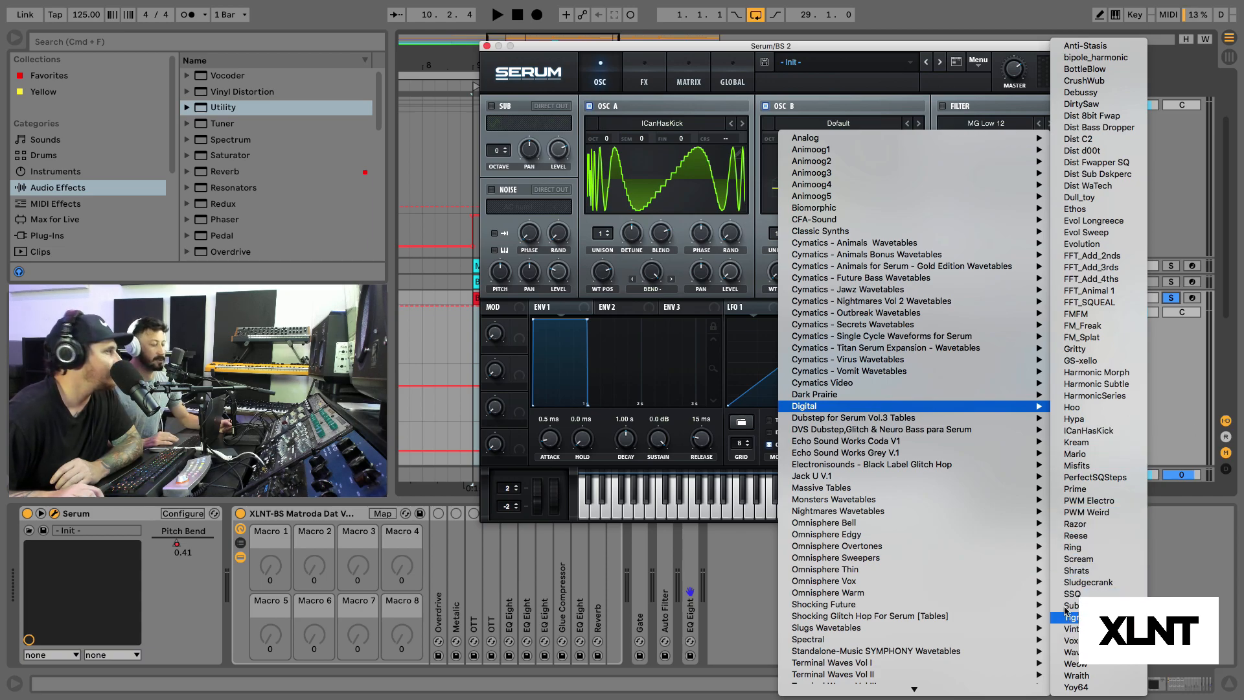
pyautogui.moveTo(838, 641)
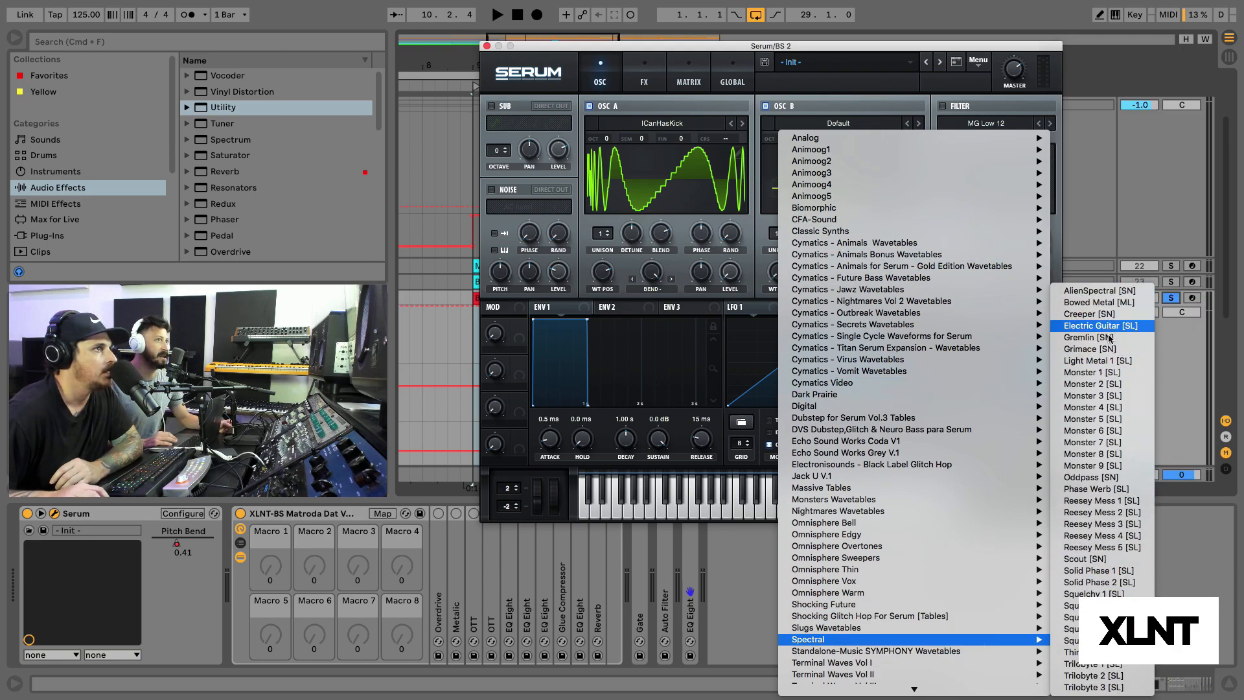
pyautogui.click(1106, 573)
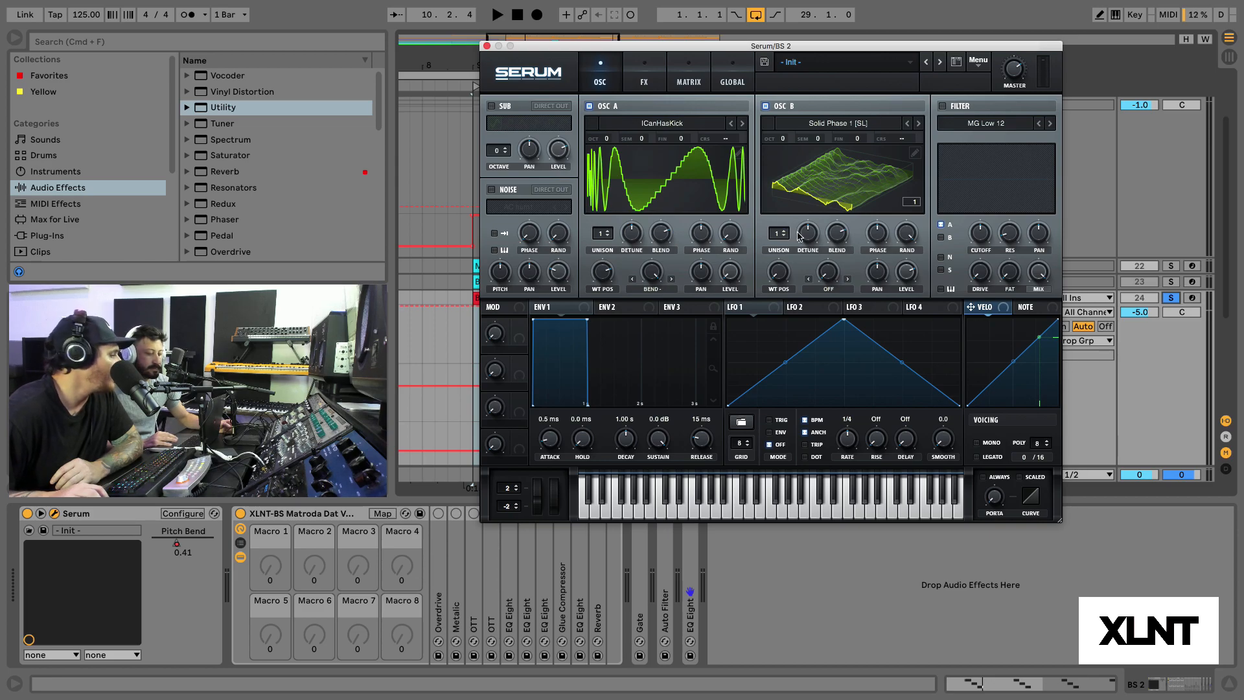
# Step: Set oscillator B's wavetable position to 184 and its level to 40
pyautogui.doubleClick(779, 275)
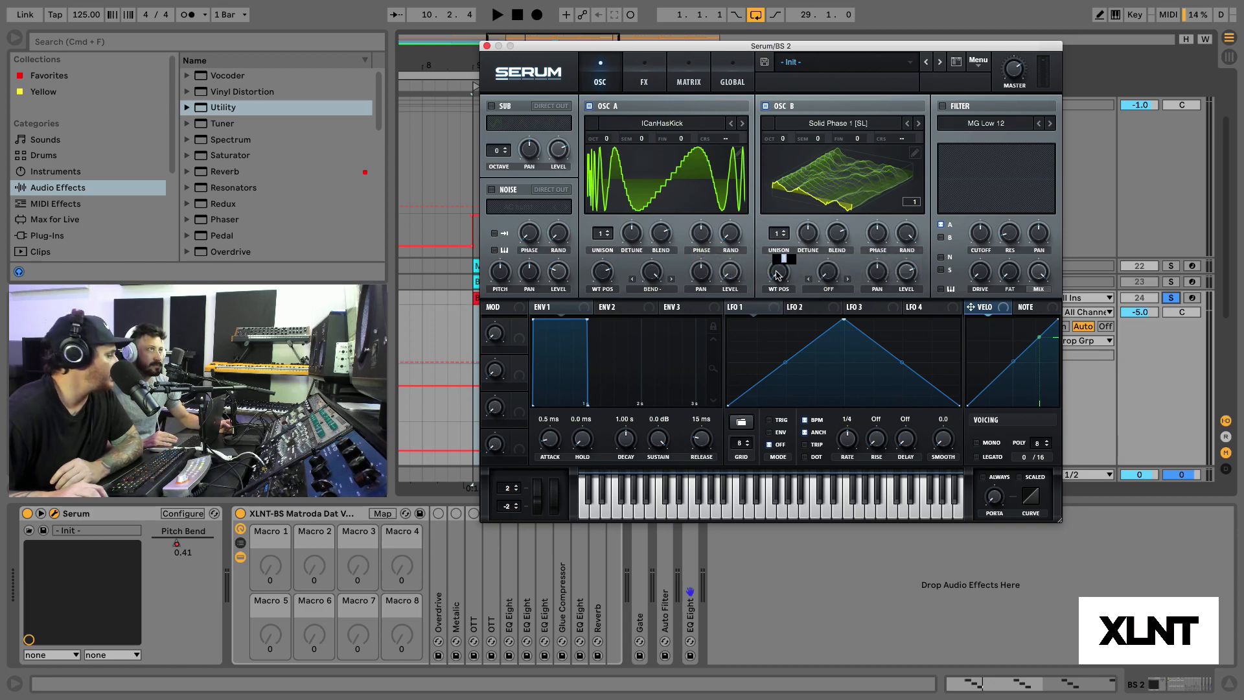
pyautogui.press('Return')
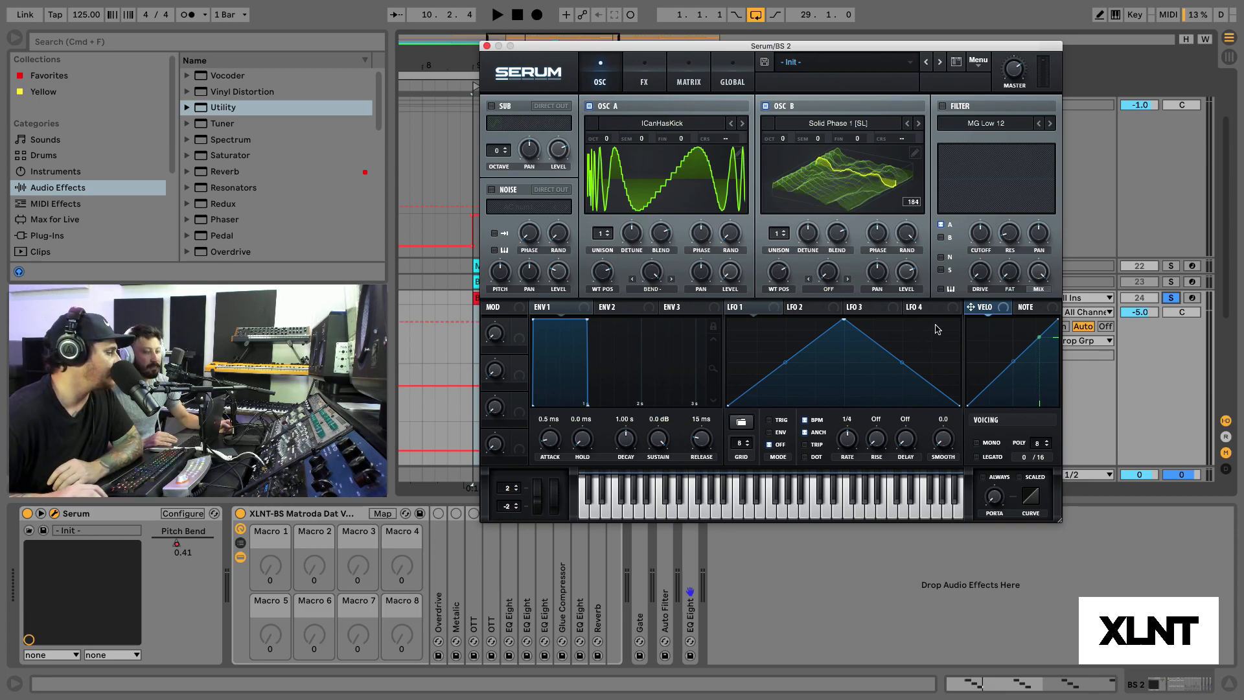
pyautogui.doubleClick(908, 272)
pyautogui.write('40')
pyautogui.press('Return')
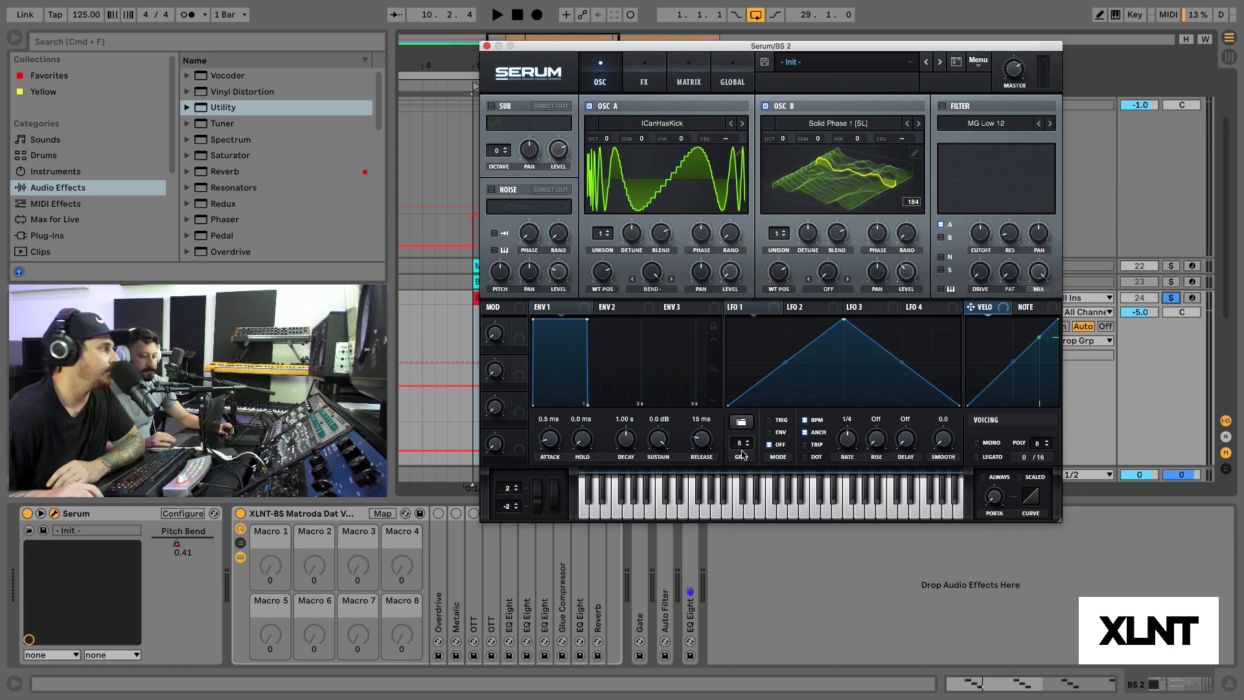
# Step: Reshape LFO 1 into a straight rising ramp by moving its peak to the end, and set its mode to Trig
pyautogui.click(767, 309)
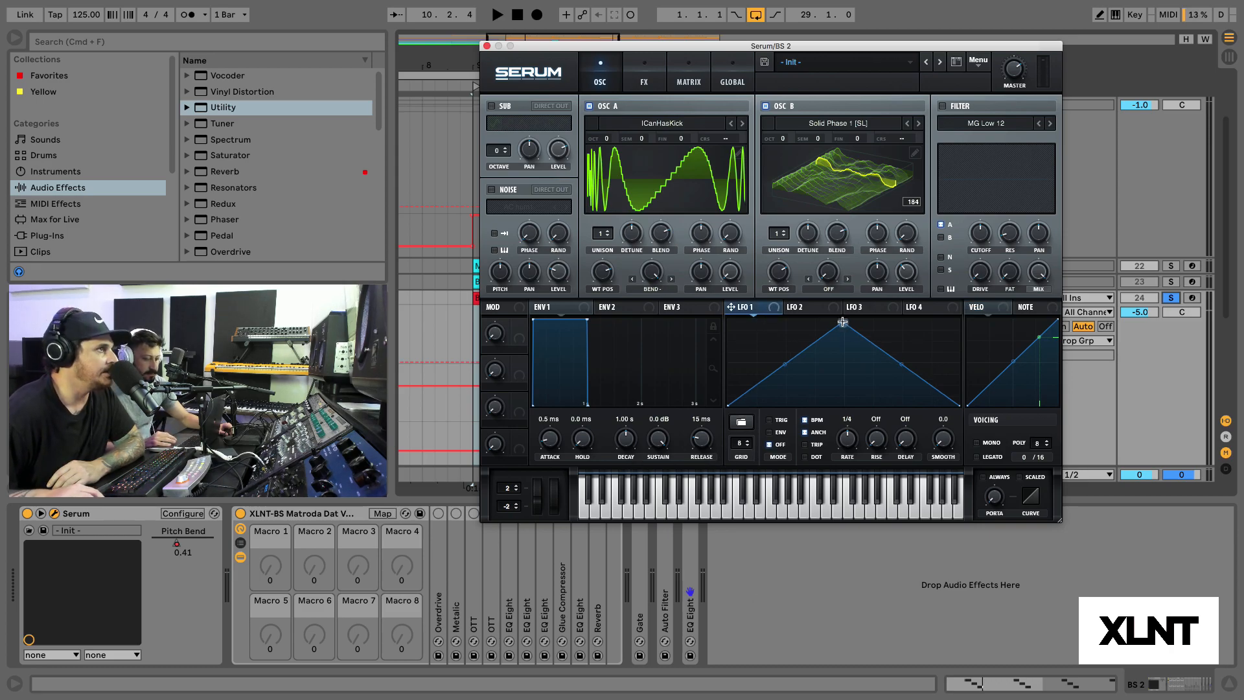
pyautogui.moveTo(842, 322); pyautogui.dragTo(1241, 288)
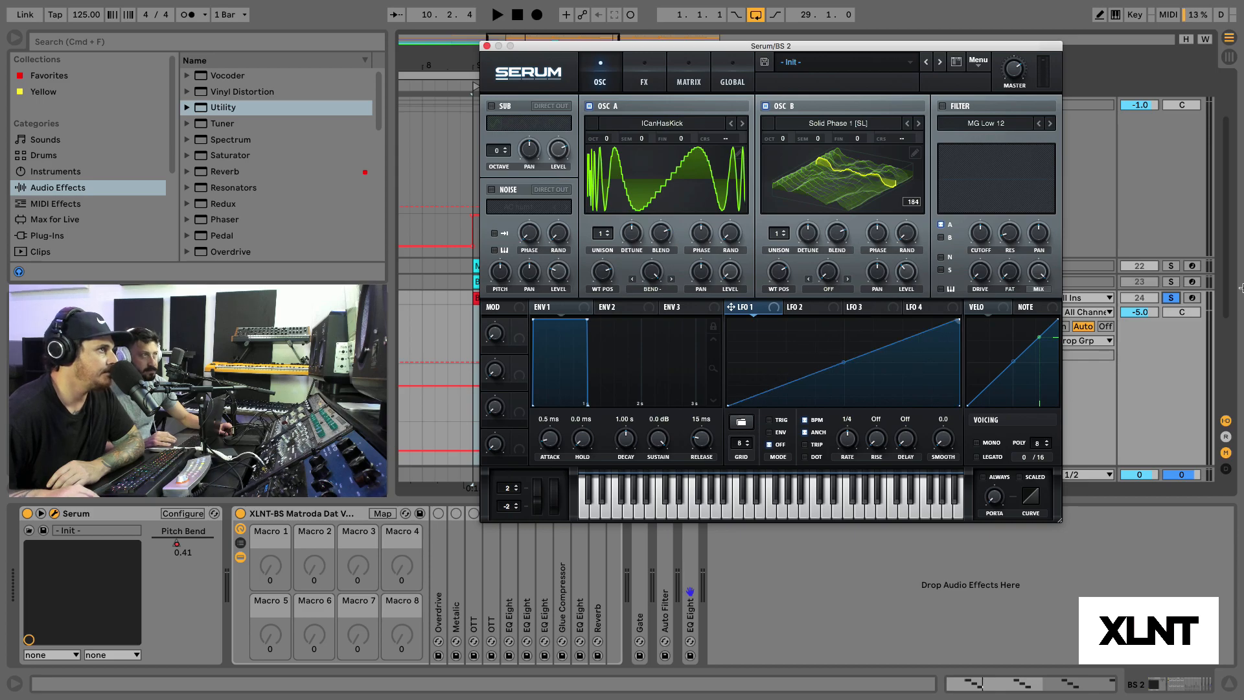
pyautogui.click(769, 423)
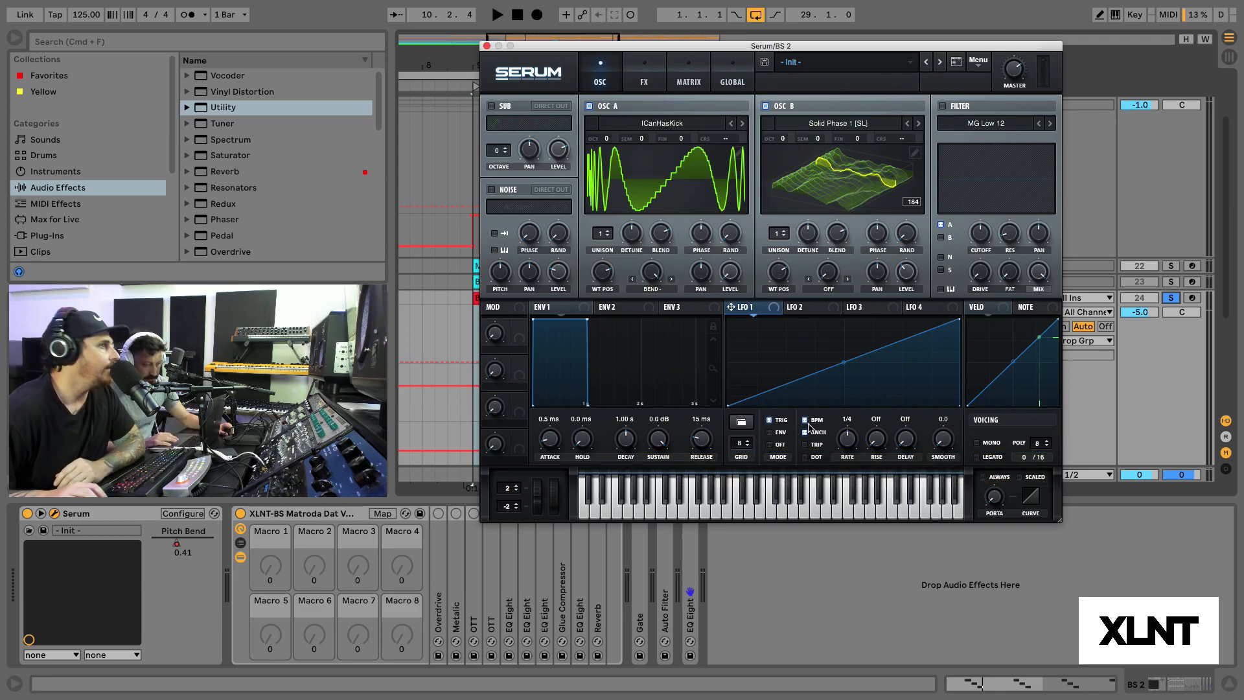
# Step: Reshape LFO 2 into a rising ramp bowed upward, set its mode to Trig, and audition the bass
pyautogui.click(818, 315)
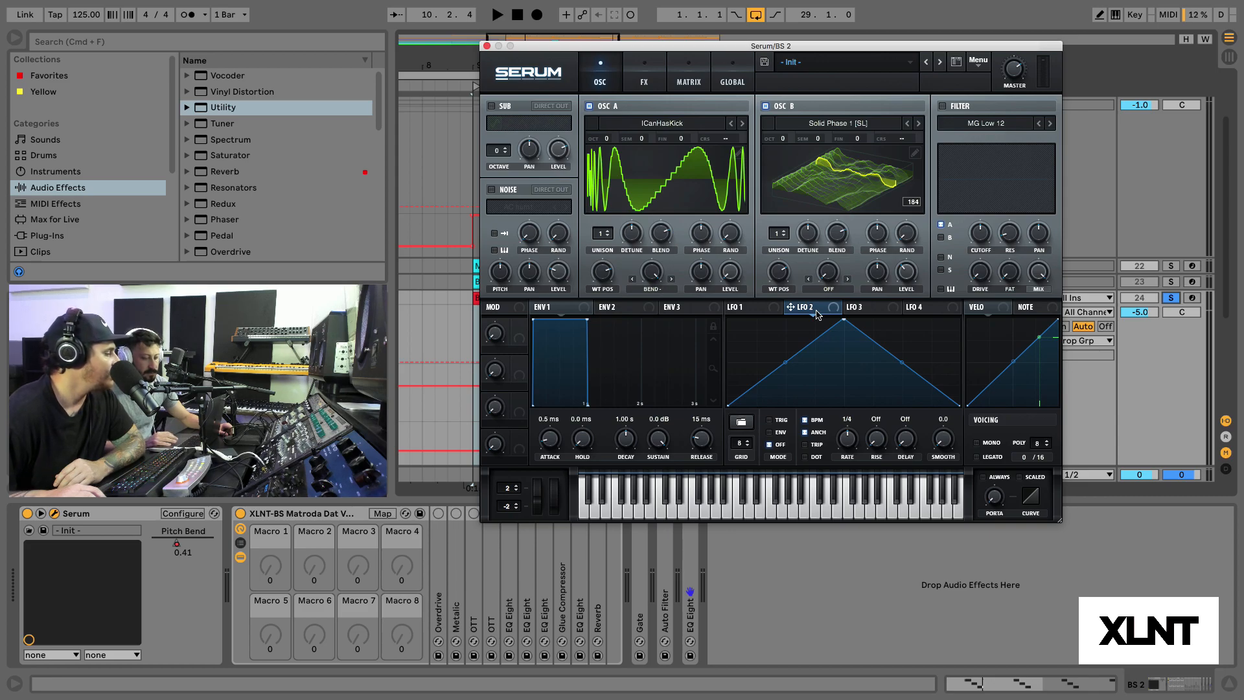
pyautogui.moveTo(844, 319); pyautogui.dragTo(1089, 232)
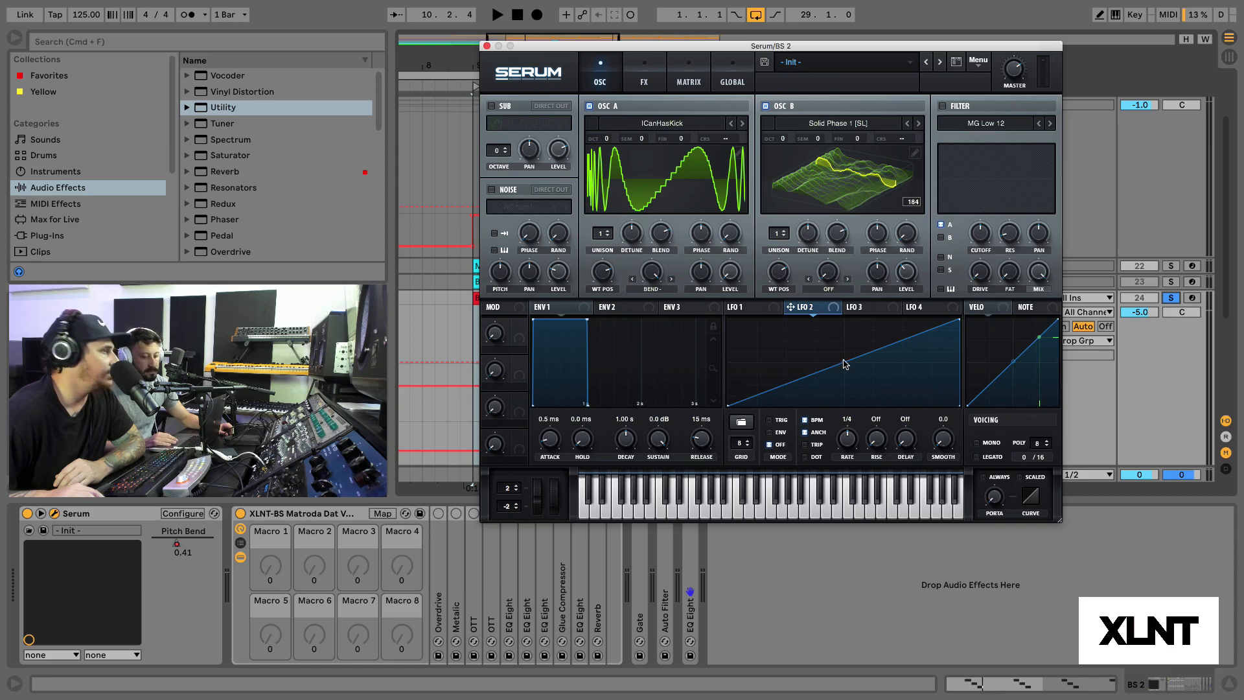
pyautogui.moveTo(843, 359); pyautogui.dragTo(846, 340)
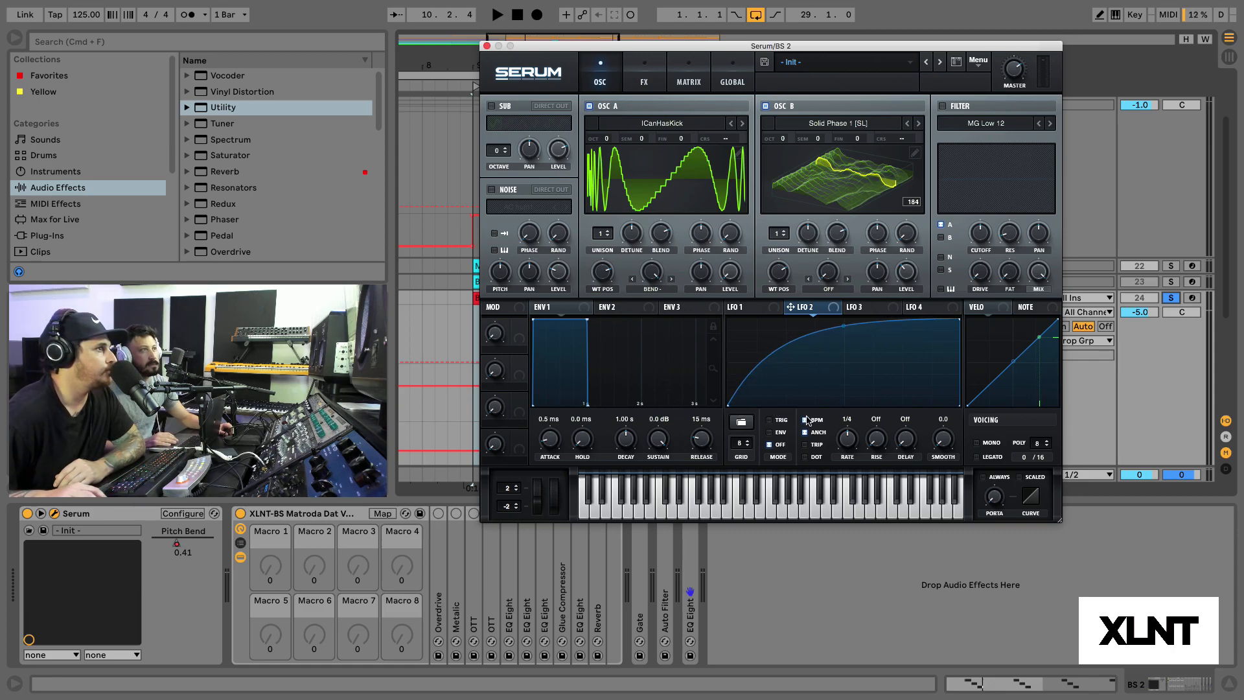
pyautogui.click(781, 420)
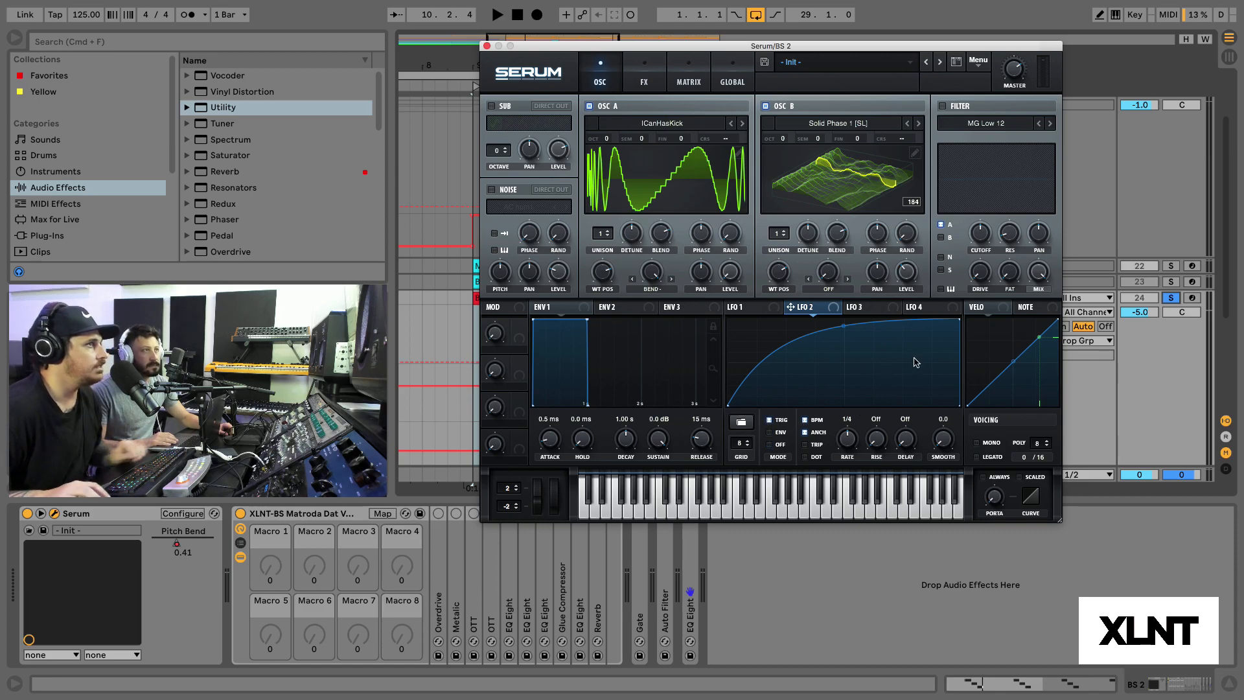
pyautogui.press('space')
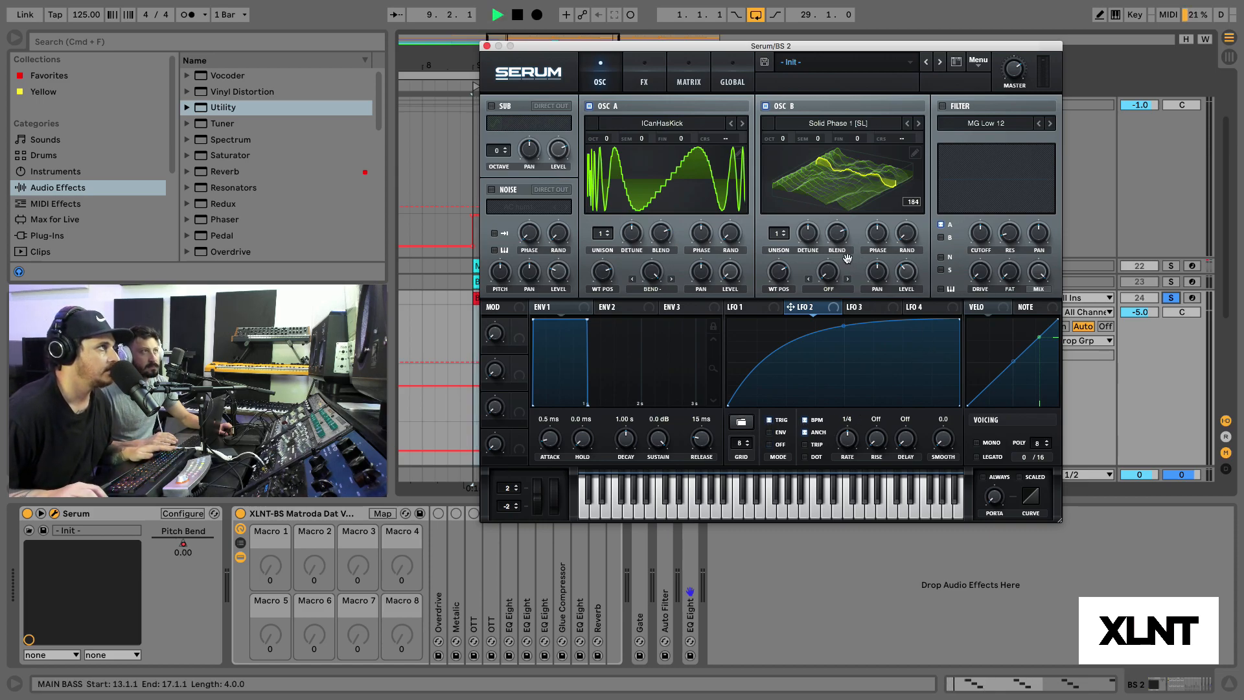
pyautogui.press('space')
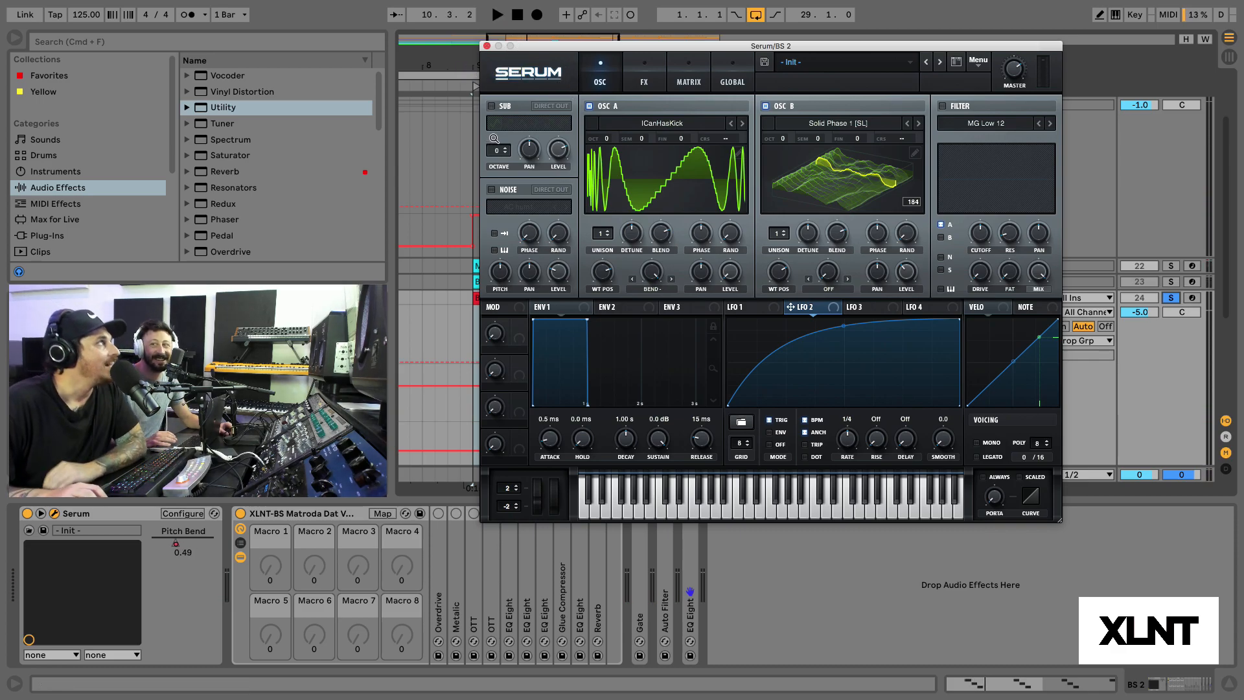
# Step: Enable the sub oscillator with a triangle wave and modulate its level with LFO 1
pyautogui.click(491, 106)
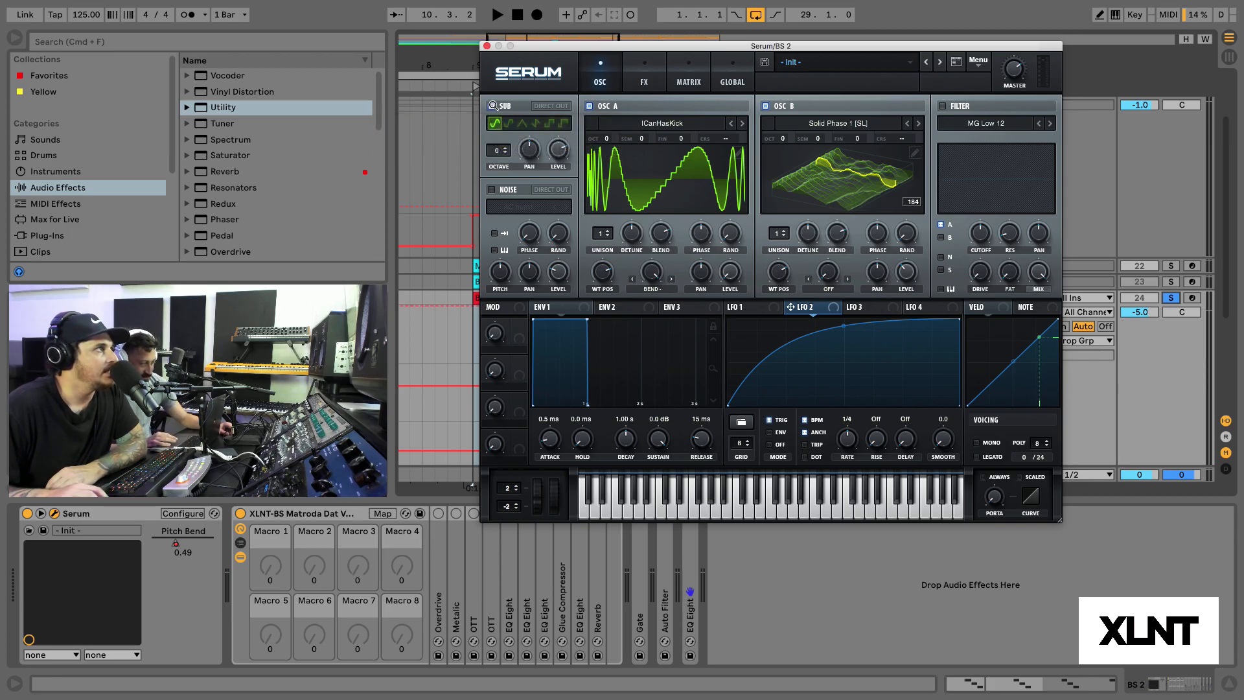
pyautogui.click(522, 124)
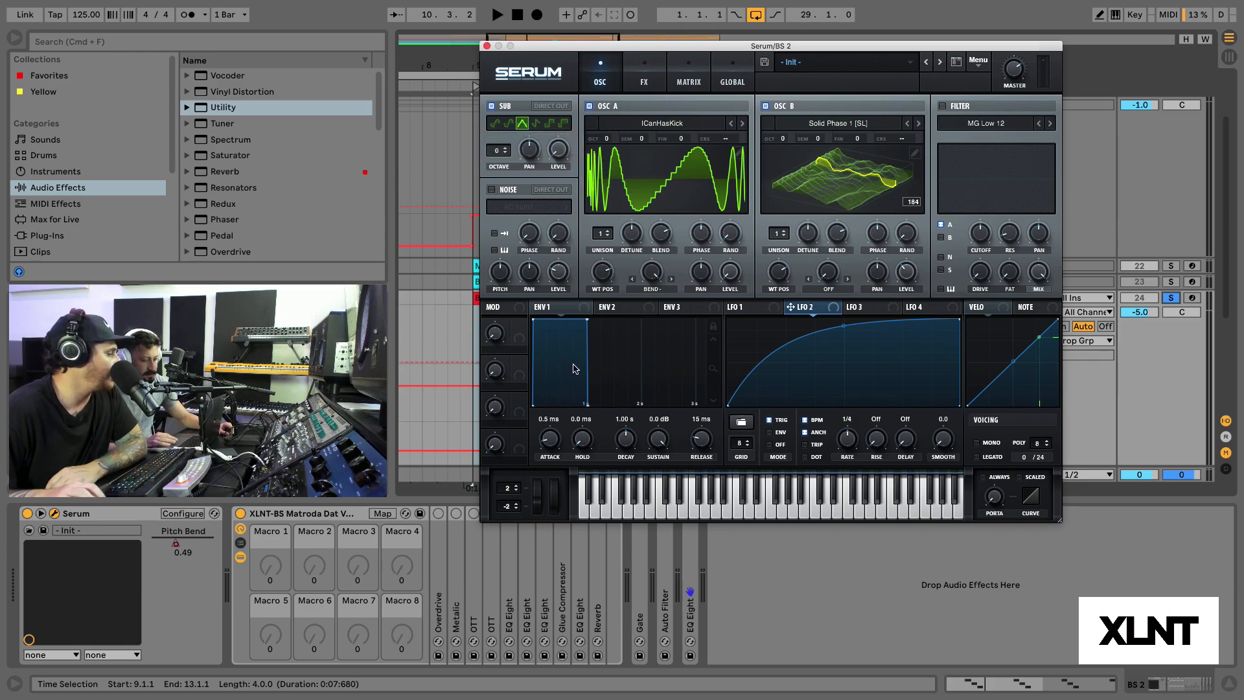
pyautogui.moveTo(736, 307); pyautogui.dragTo(561, 156)
# Step: Uncover the BASS 02 clip and play the soloed bass from its first notes to audition the modulated sub
pyautogui.moveTo(604, 50); pyautogui.dragTo(724, 128)
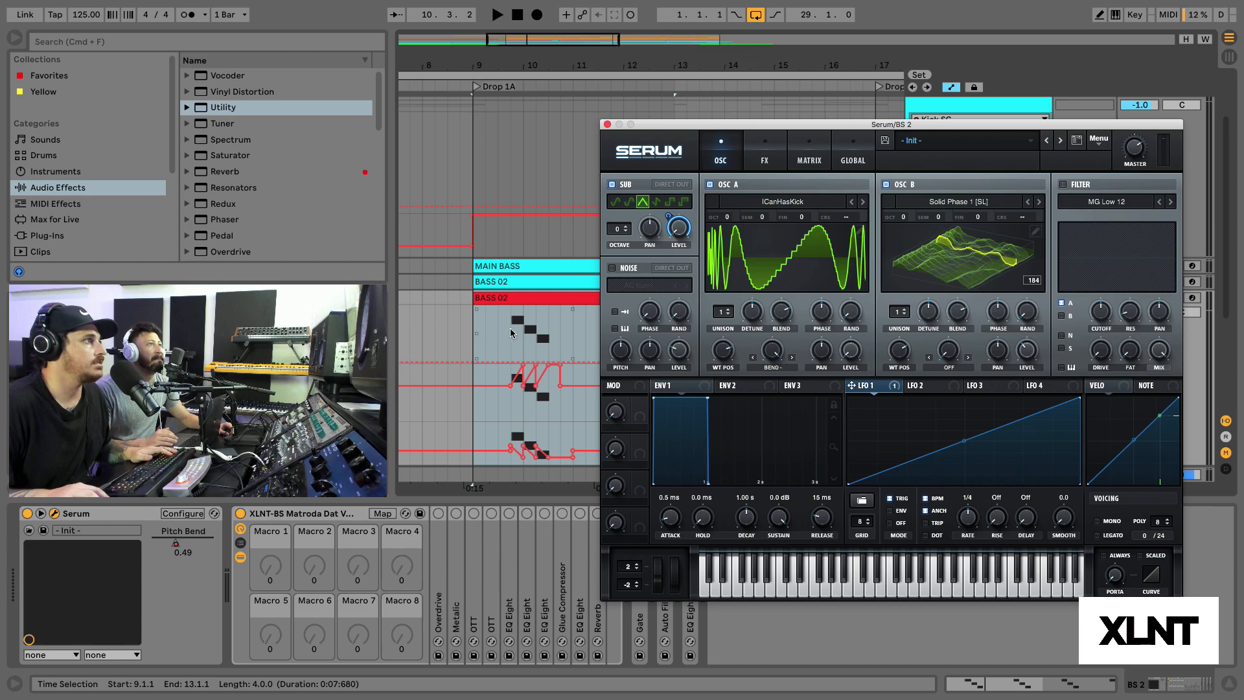
pyautogui.click(509, 334)
pyautogui.press('space')
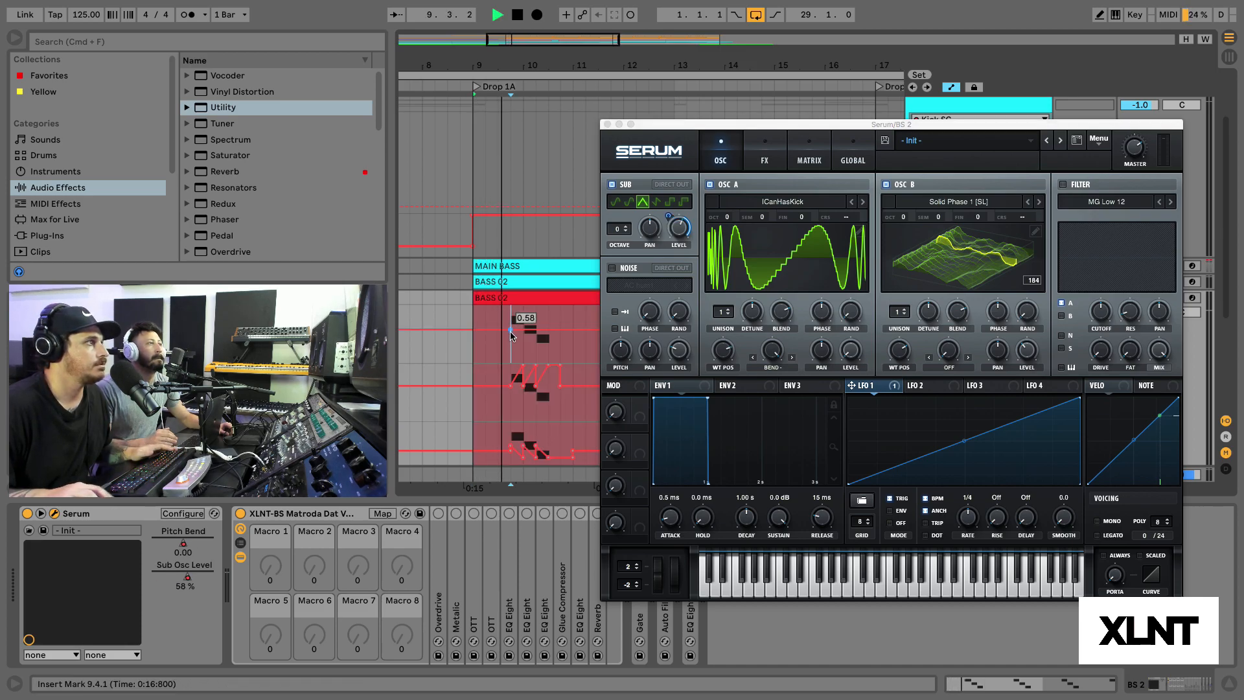
pyautogui.moveTo(765, 133); pyautogui.dragTo(653, 82)
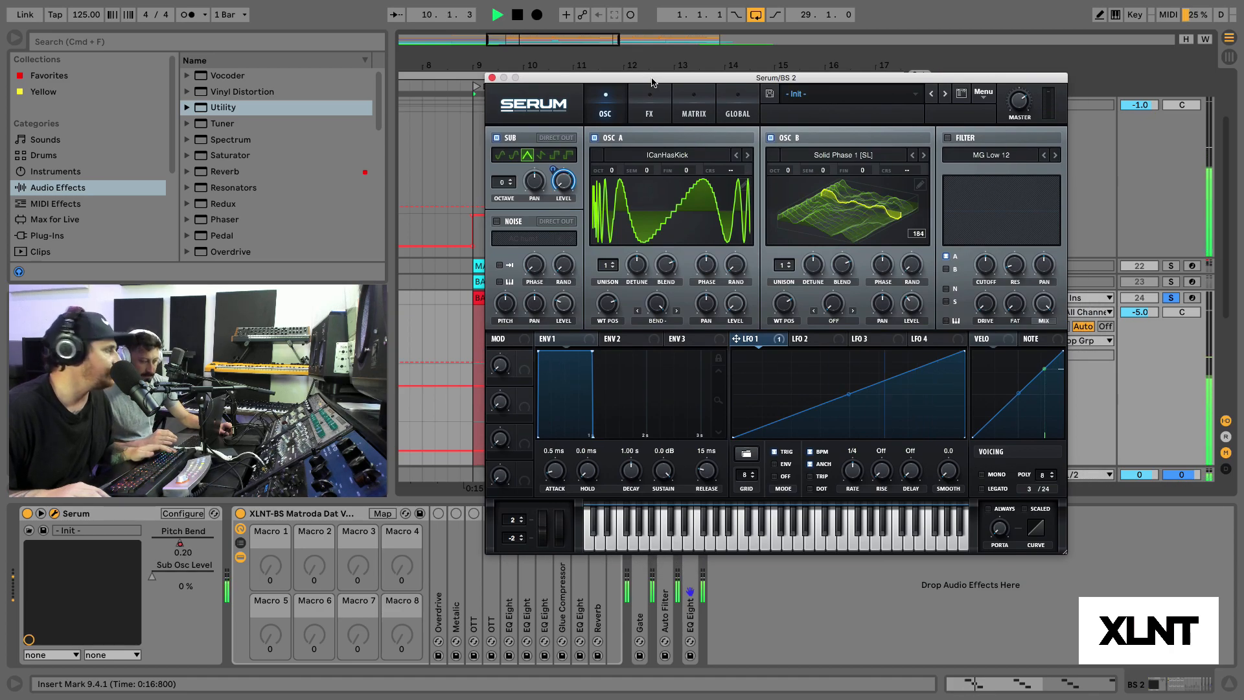
pyautogui.press('space')
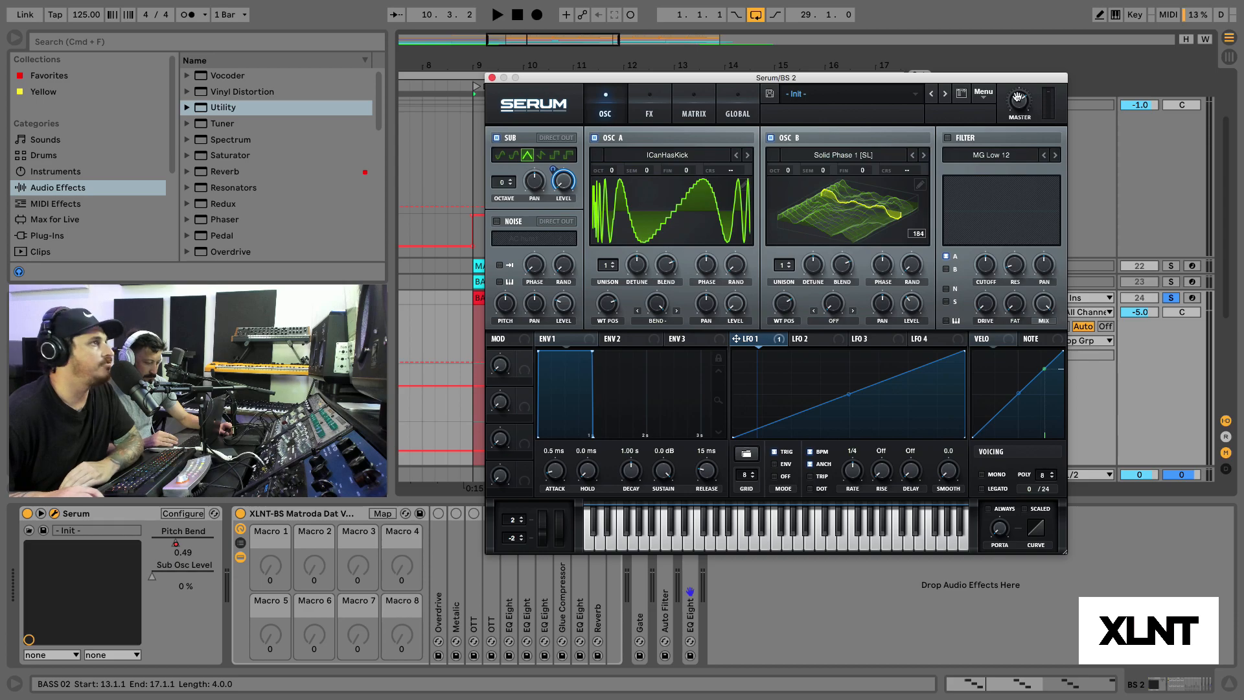
# Step: Enable the MG Low 12 filter and set its cutoff to 120 Hz
pyautogui.click(948, 138)
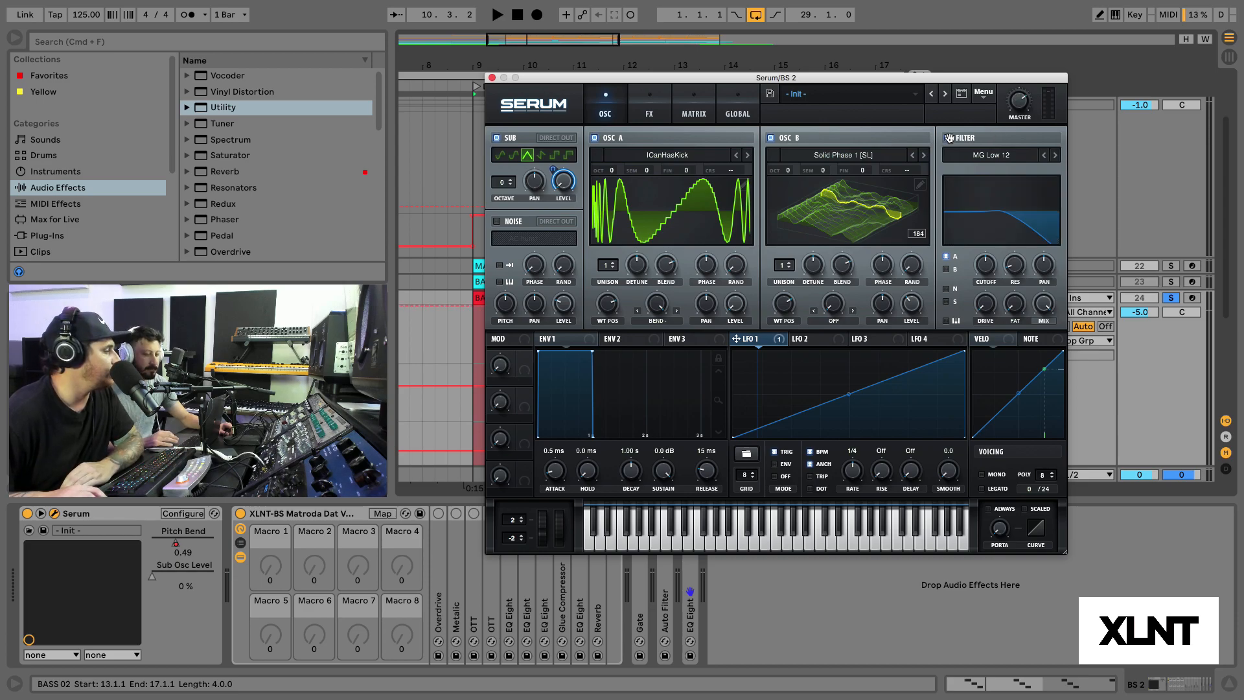
pyautogui.click(986, 269)
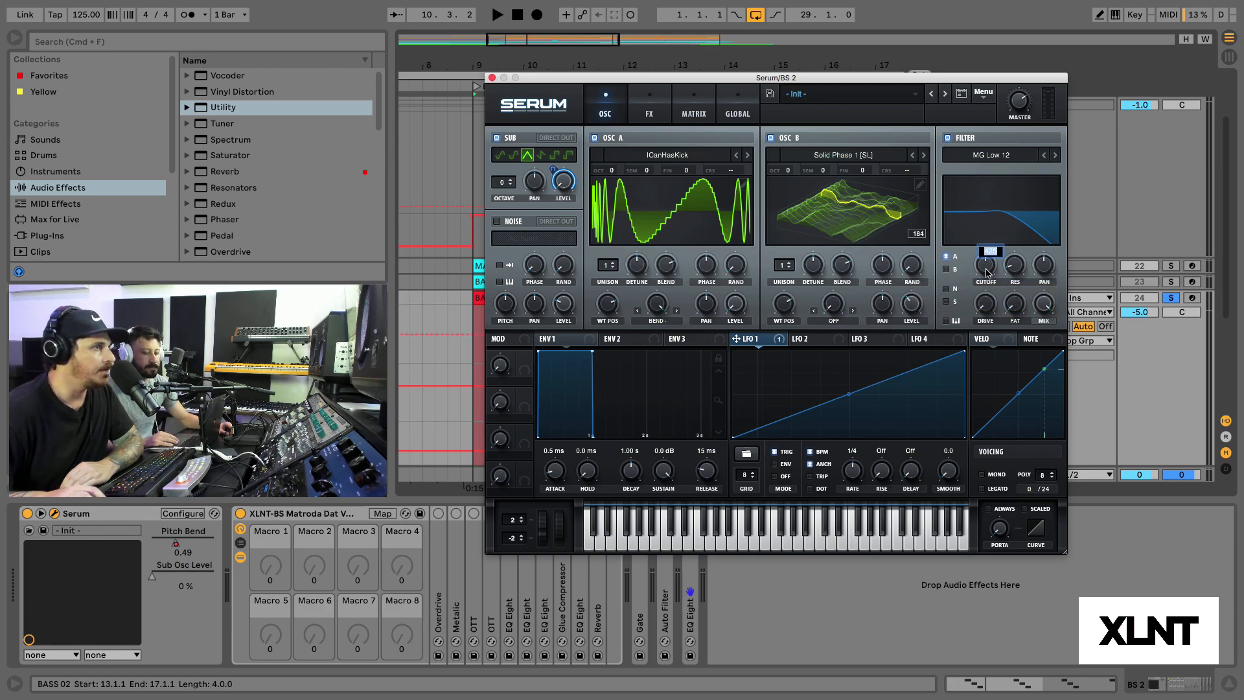
pyautogui.write('120')
pyautogui.press('Return')
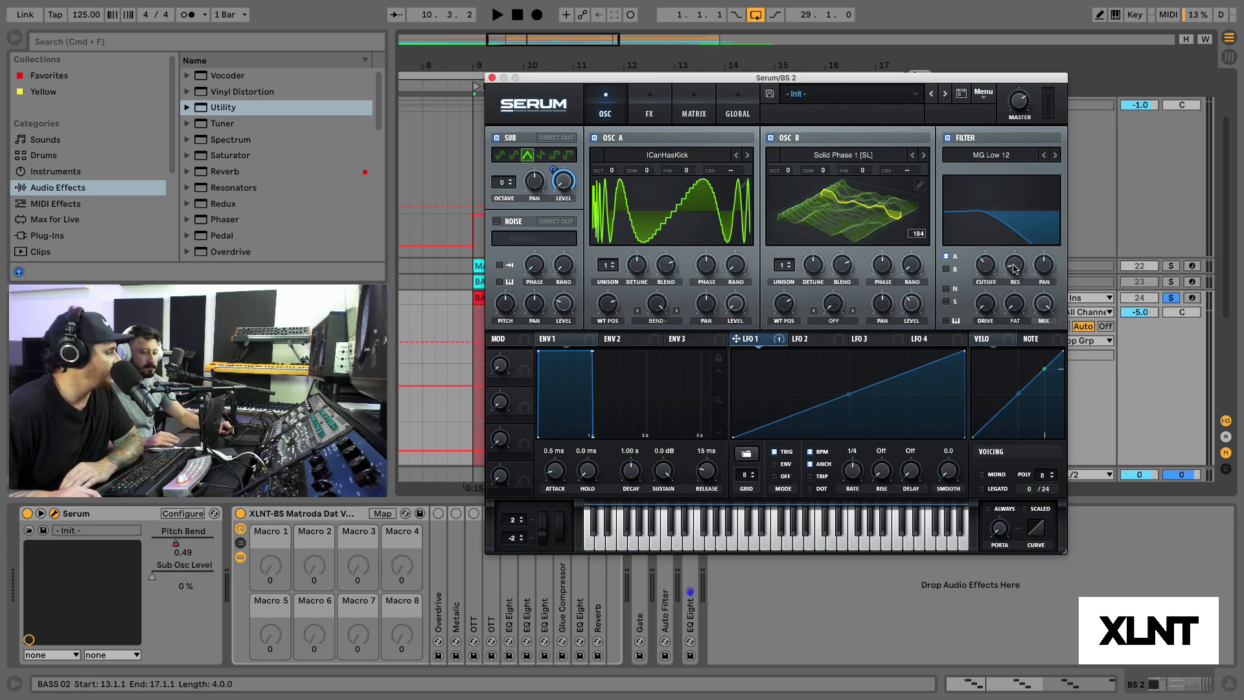
# Step: Raise the filter's resonance slightly, and set its drive to 5.0 and fat to 92
pyautogui.moveTo(1014, 269); pyautogui.dragTo(1014, 251)
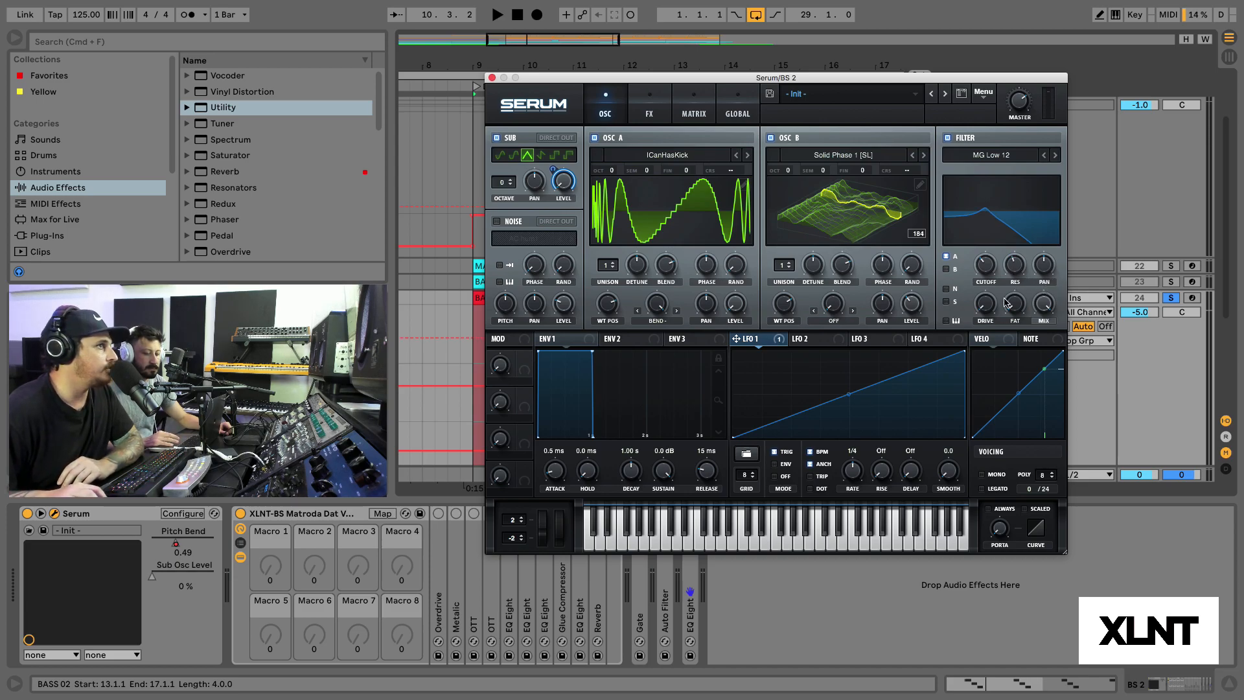
pyautogui.write('5')
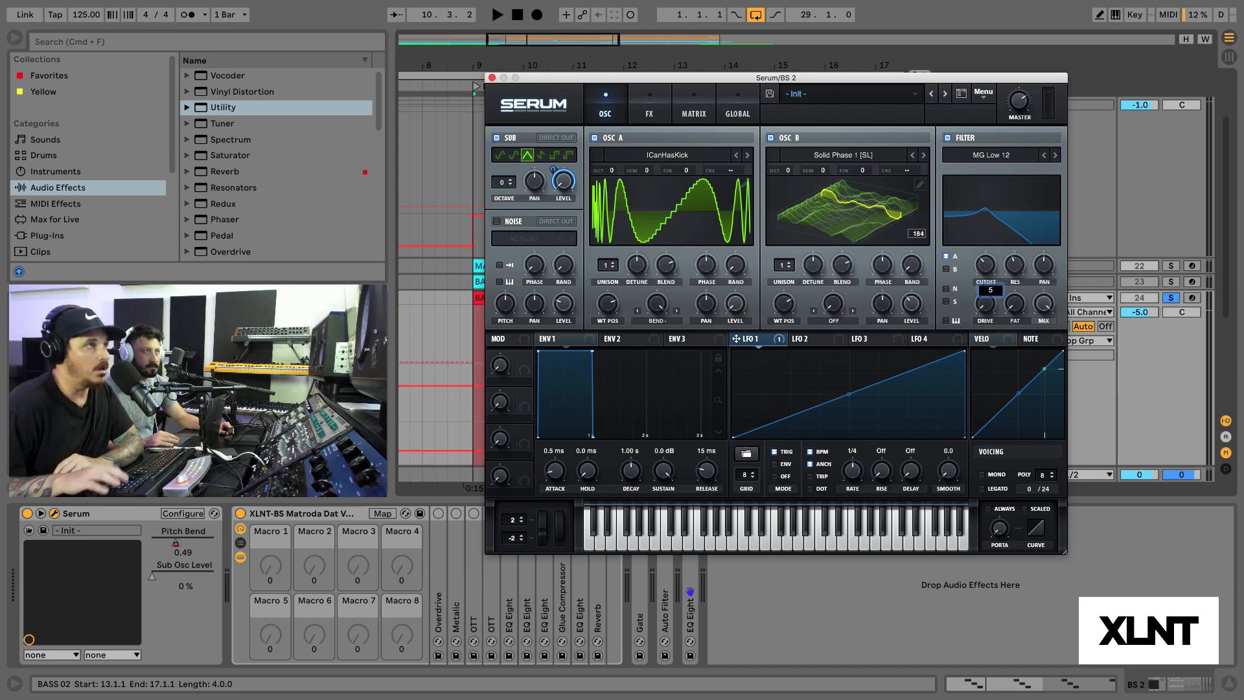
pyautogui.write('.0')
pyautogui.press('Return')
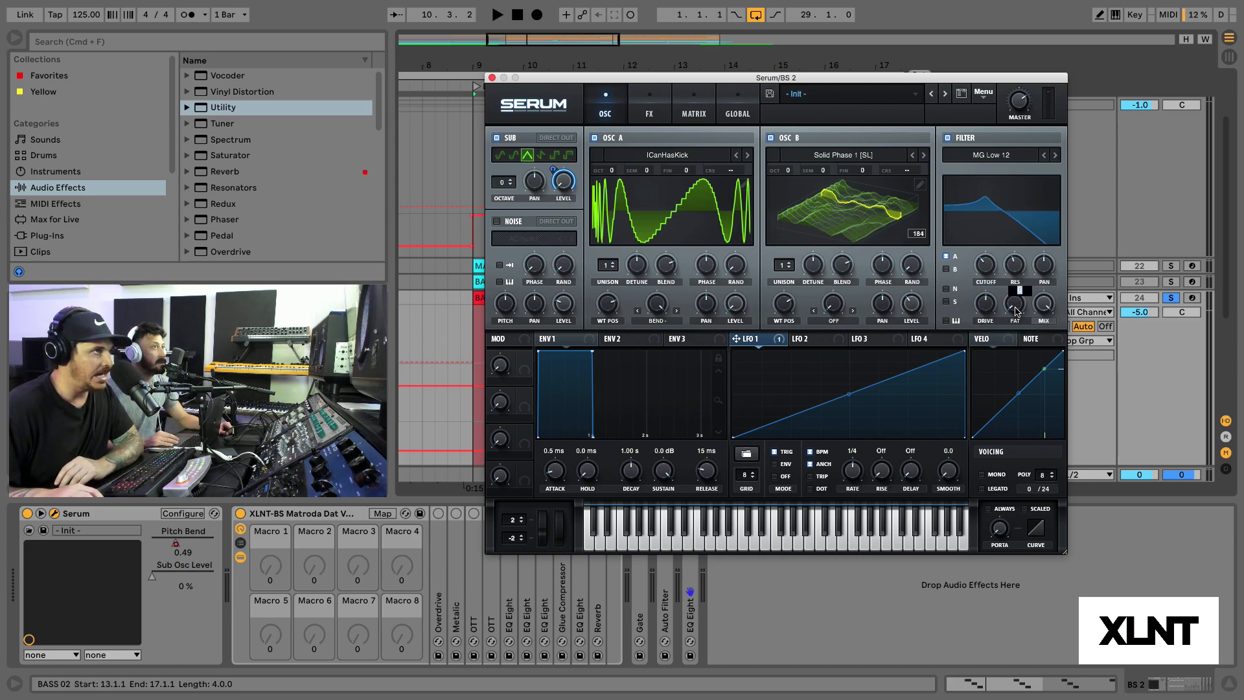
pyautogui.write('92')
pyautogui.press('Return')
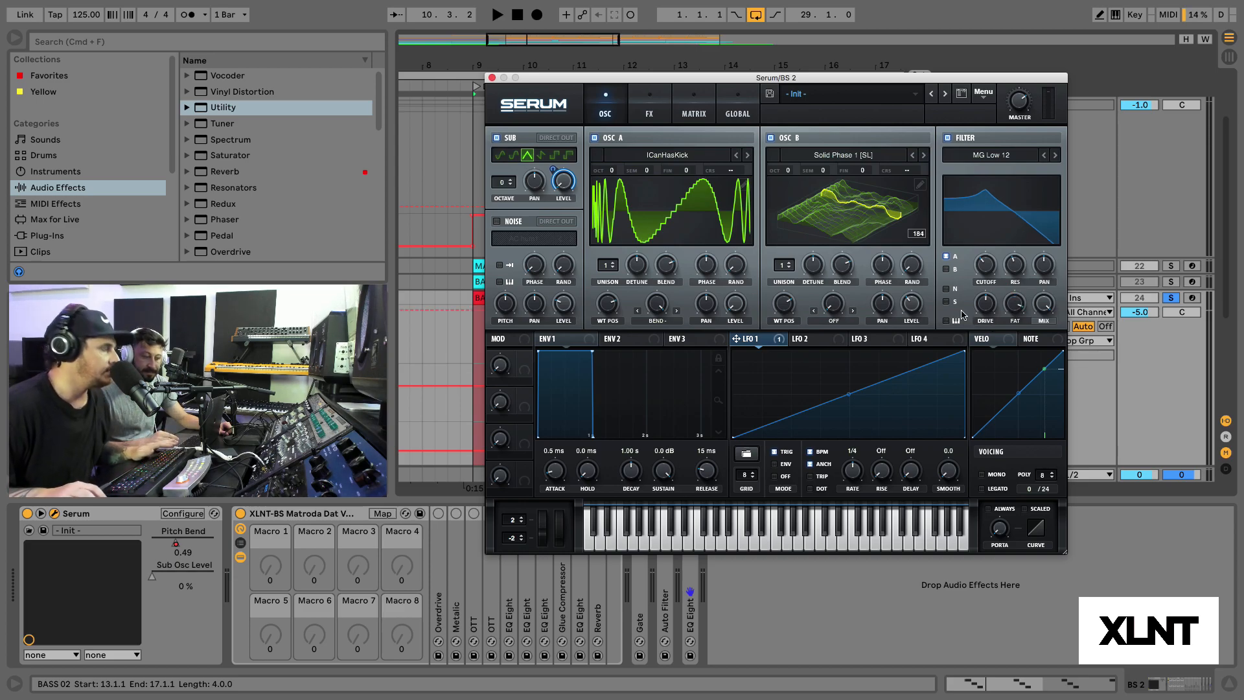
# Step: Play the drop and unsolo the BS 2 track to hear the bass with the other tracks
pyautogui.press('space')
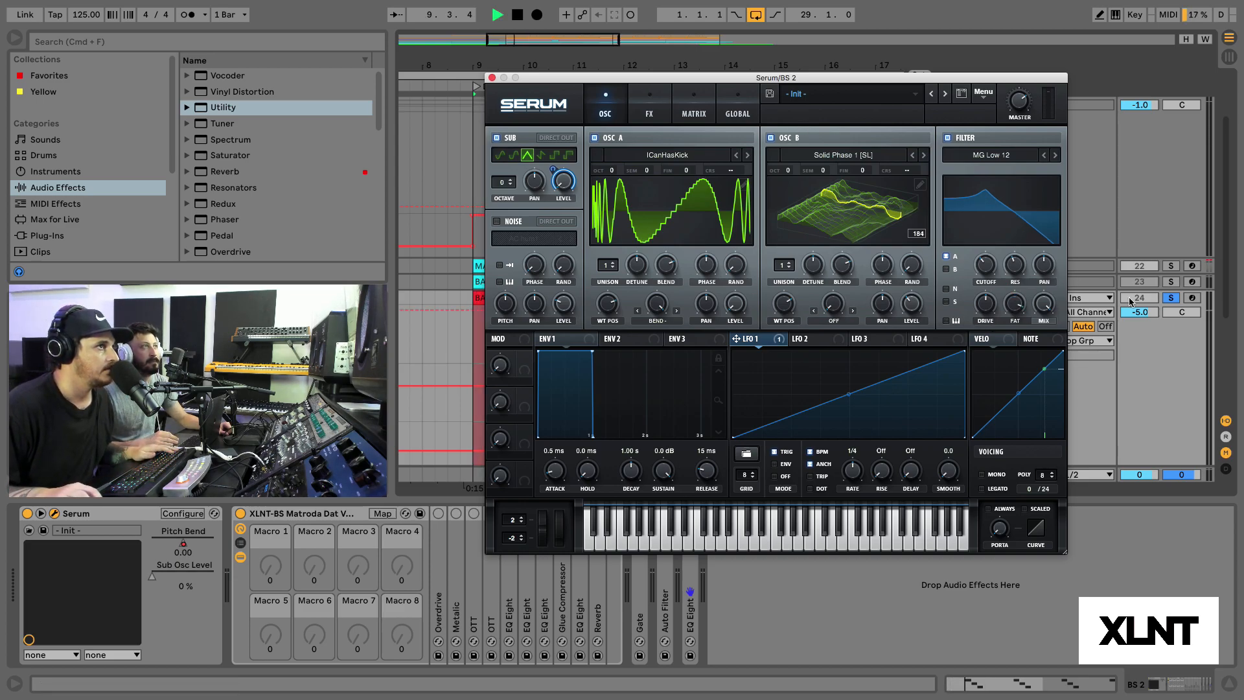
pyautogui.click(1172, 298)
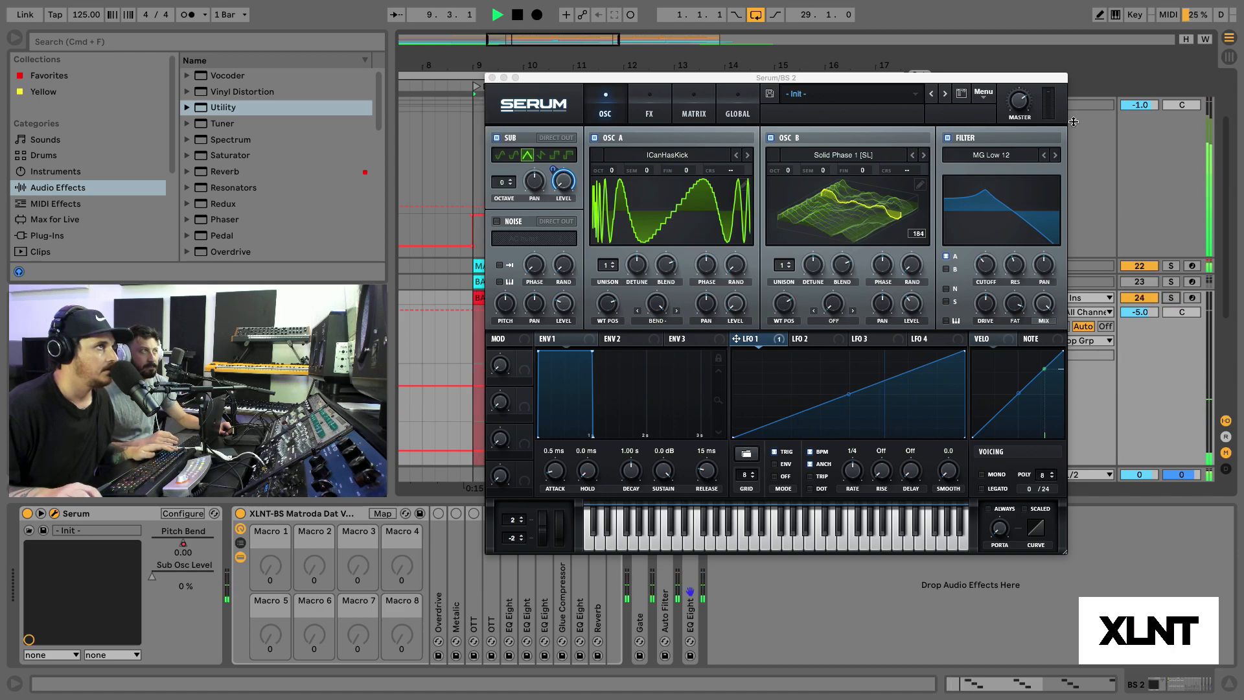
pyautogui.press('space')
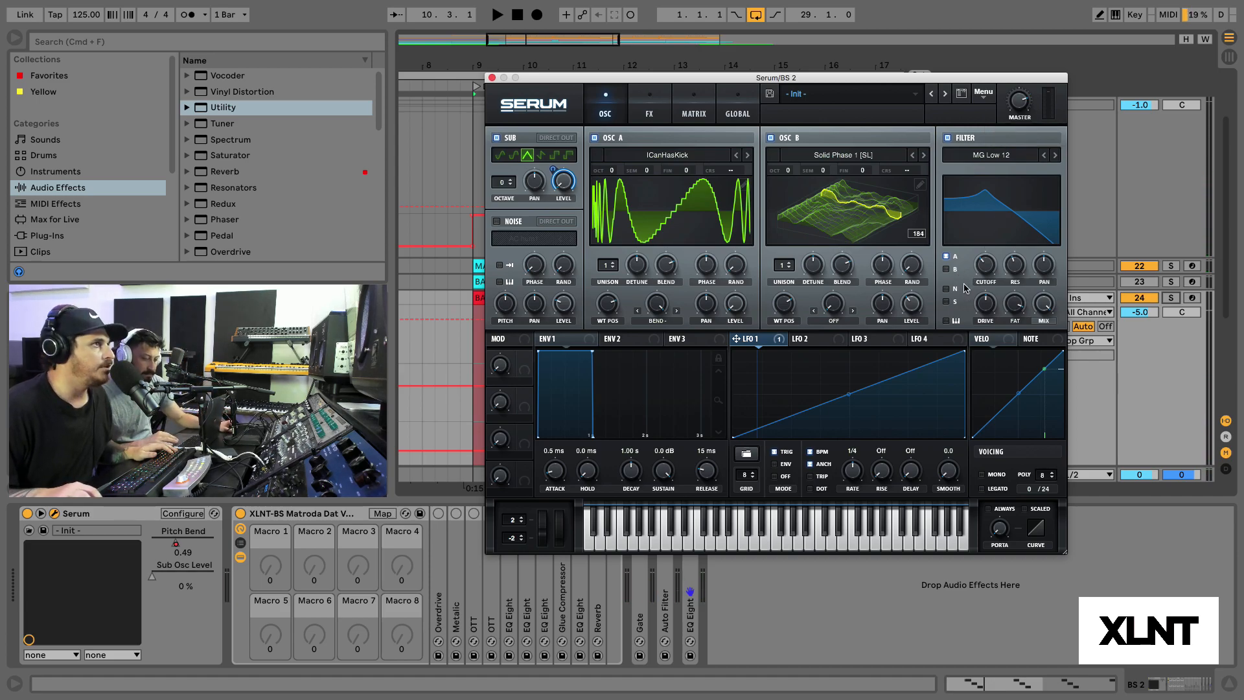
# Step: Route oscillator B, the sub and the noise oscillator through the filter
pyautogui.click(946, 269)
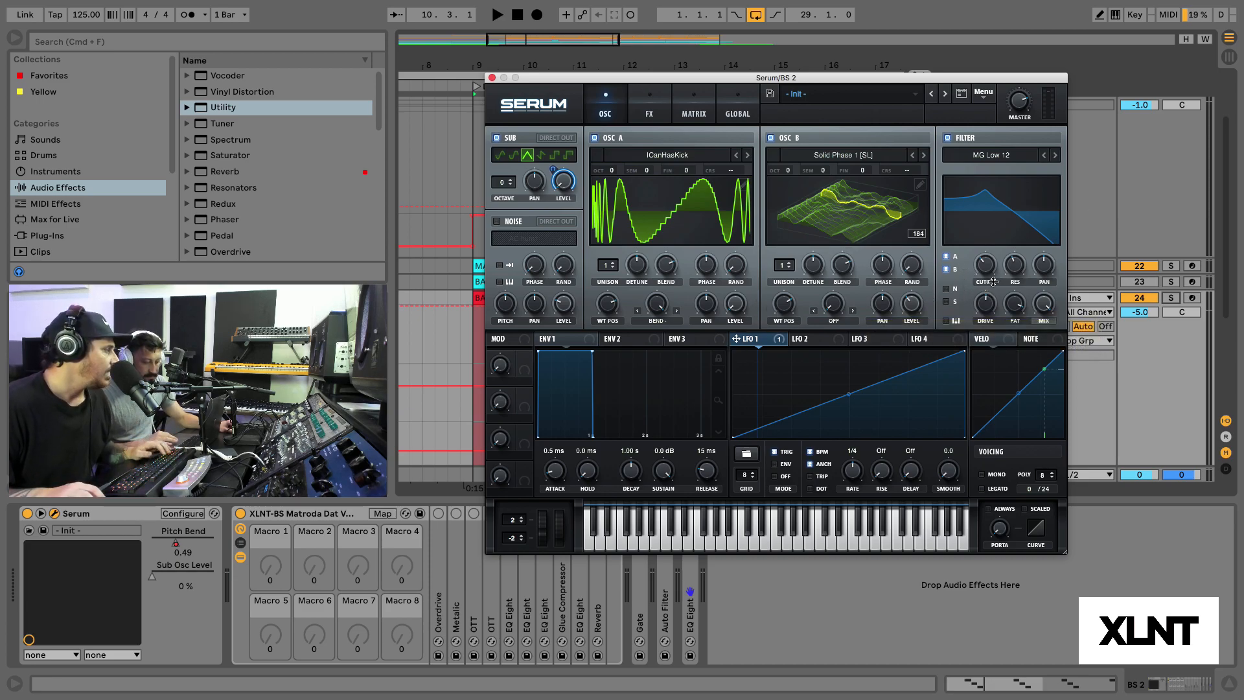
pyautogui.click(946, 301)
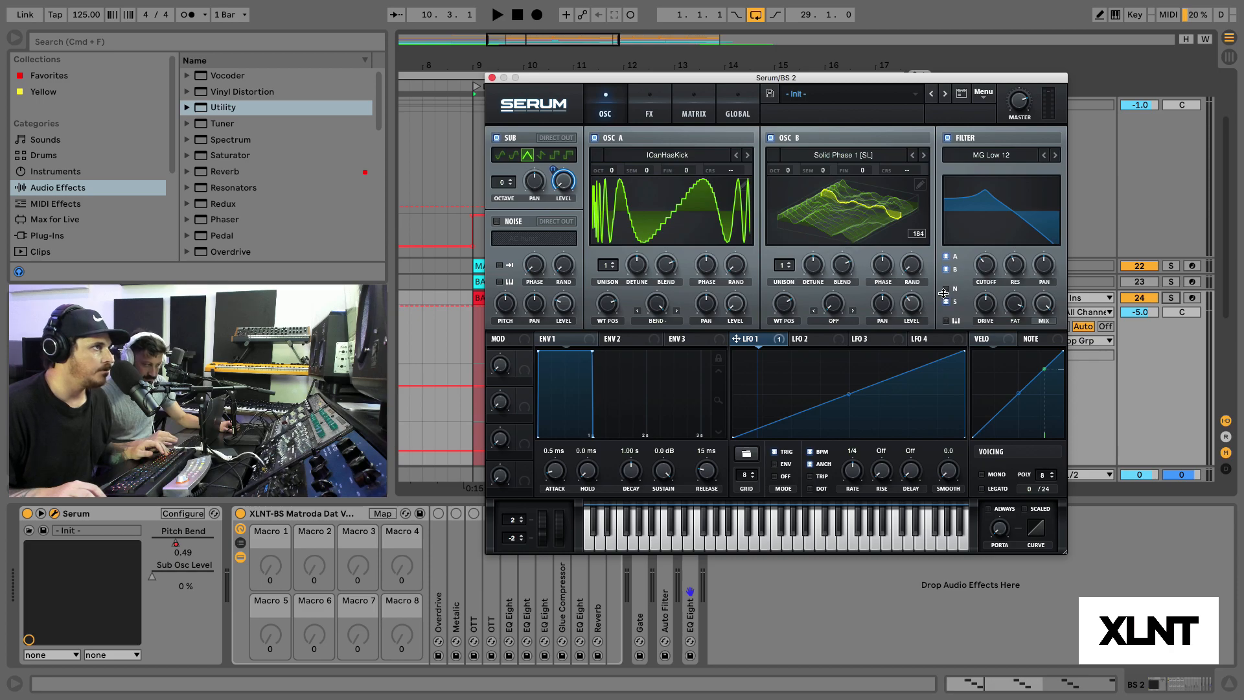
pyautogui.click(945, 288)
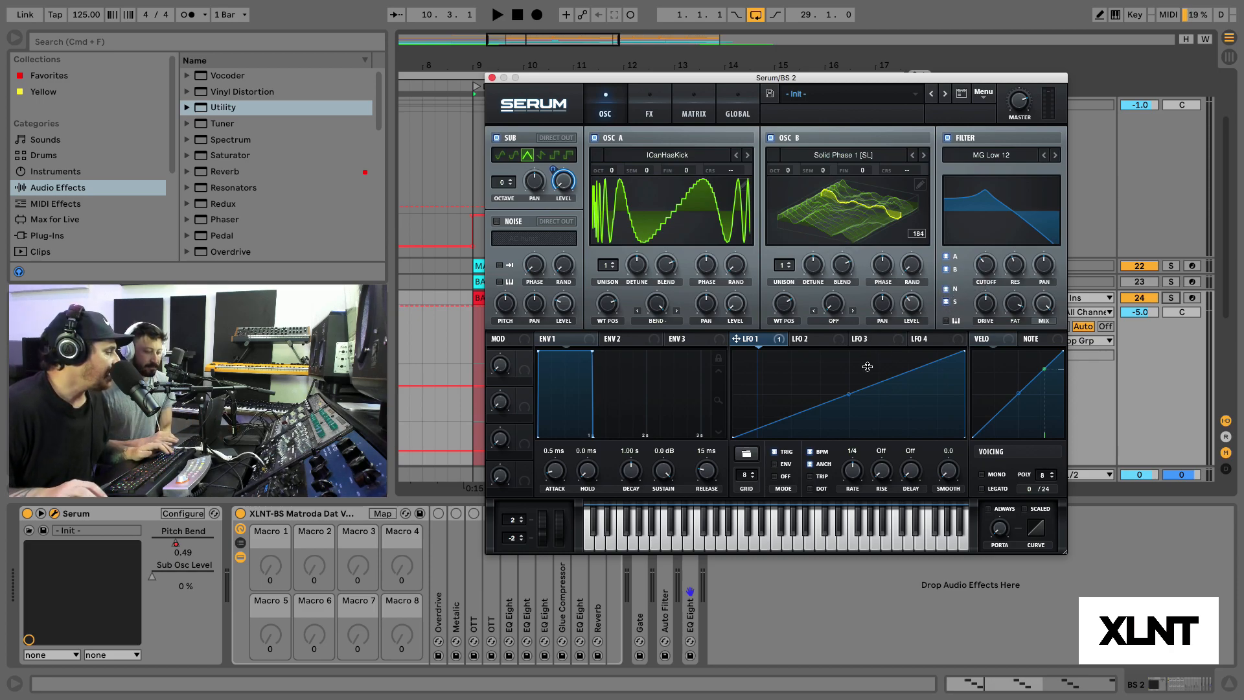
# Step: Modulate the filter cutoff with LFO 1, reduce the modulation amount, and audition the drop
pyautogui.moveTo(777, 335); pyautogui.dragTo(986, 264)
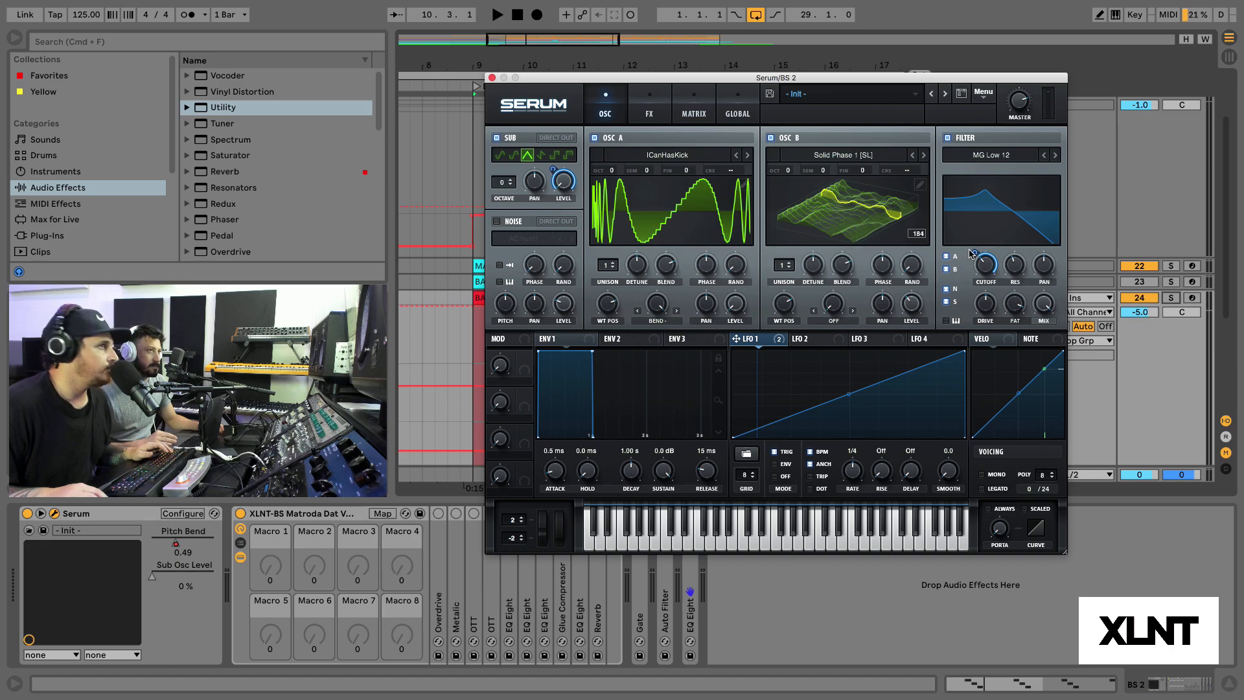
pyautogui.moveTo(975, 253); pyautogui.dragTo(976, 280)
pyautogui.press('space')
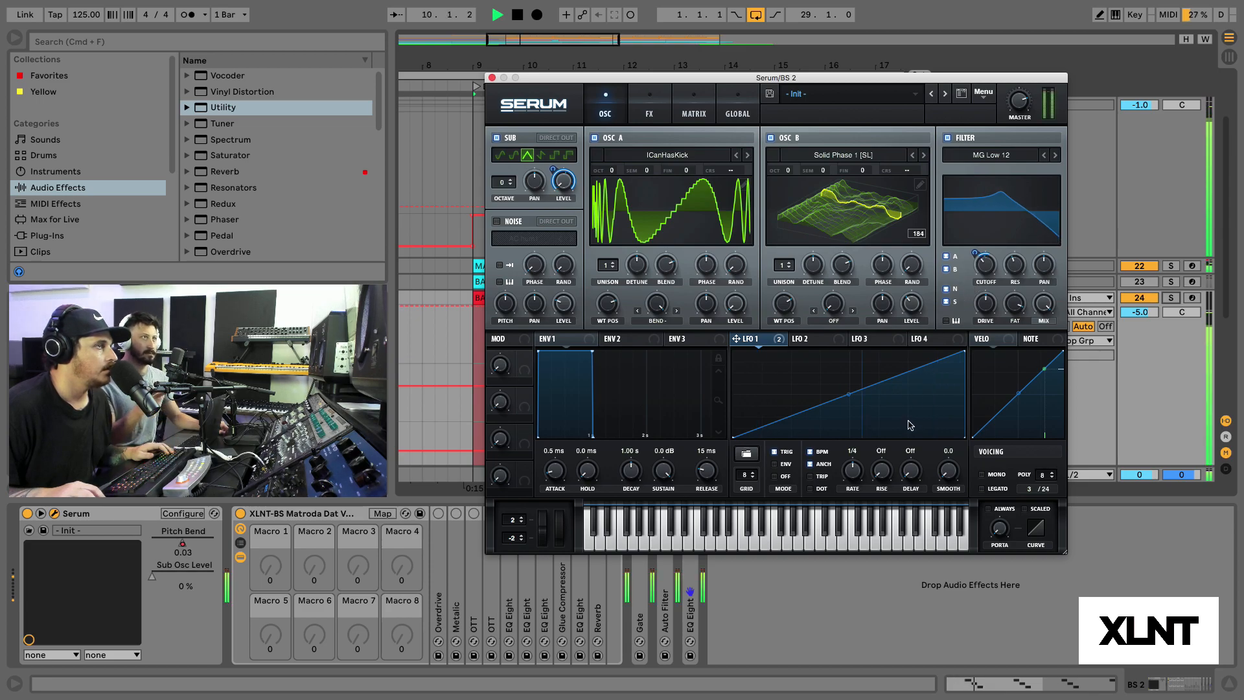
pyautogui.press('space')
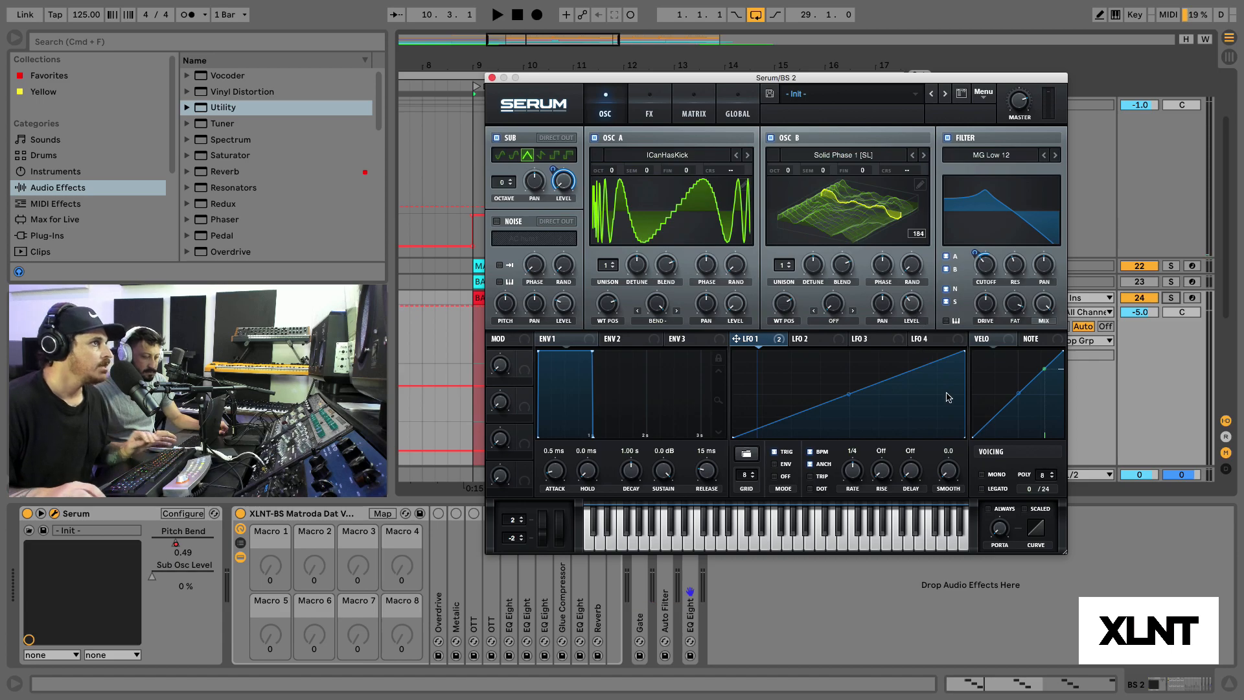
# Step: Set the voicing to Mono and the pitch bend range to 12 and -12 semitones
pyautogui.click(982, 475)
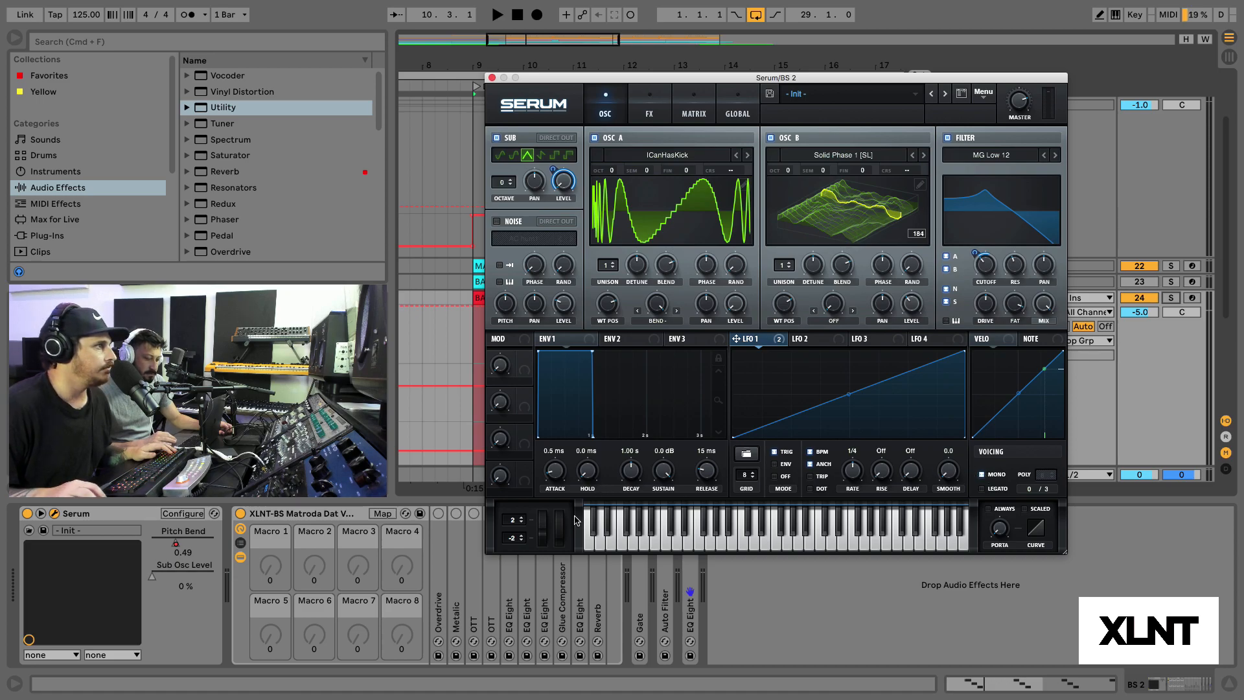
pyautogui.moveTo(509, 520); pyautogui.dragTo(509, 570)
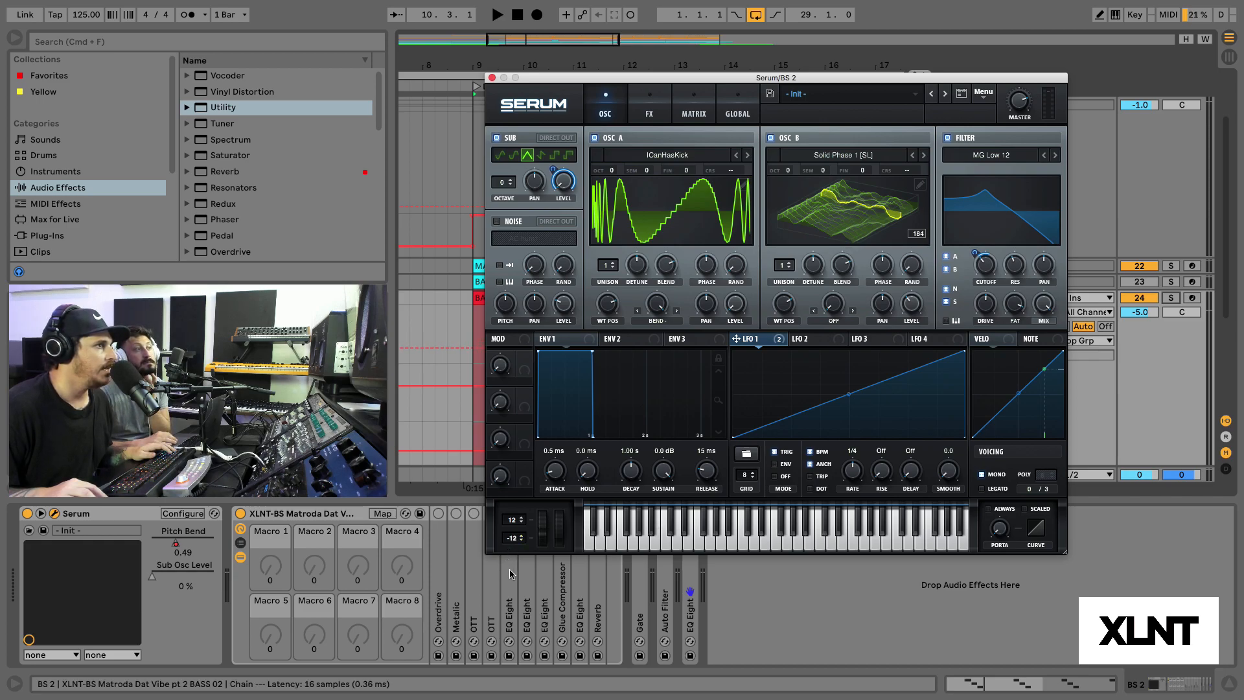
# Step: Load the saved effect chain XLNT-BS Matroda Dat Vibe .fxr into the synth's effects rack
pyautogui.click(649, 107)
pyautogui.click(984, 93)
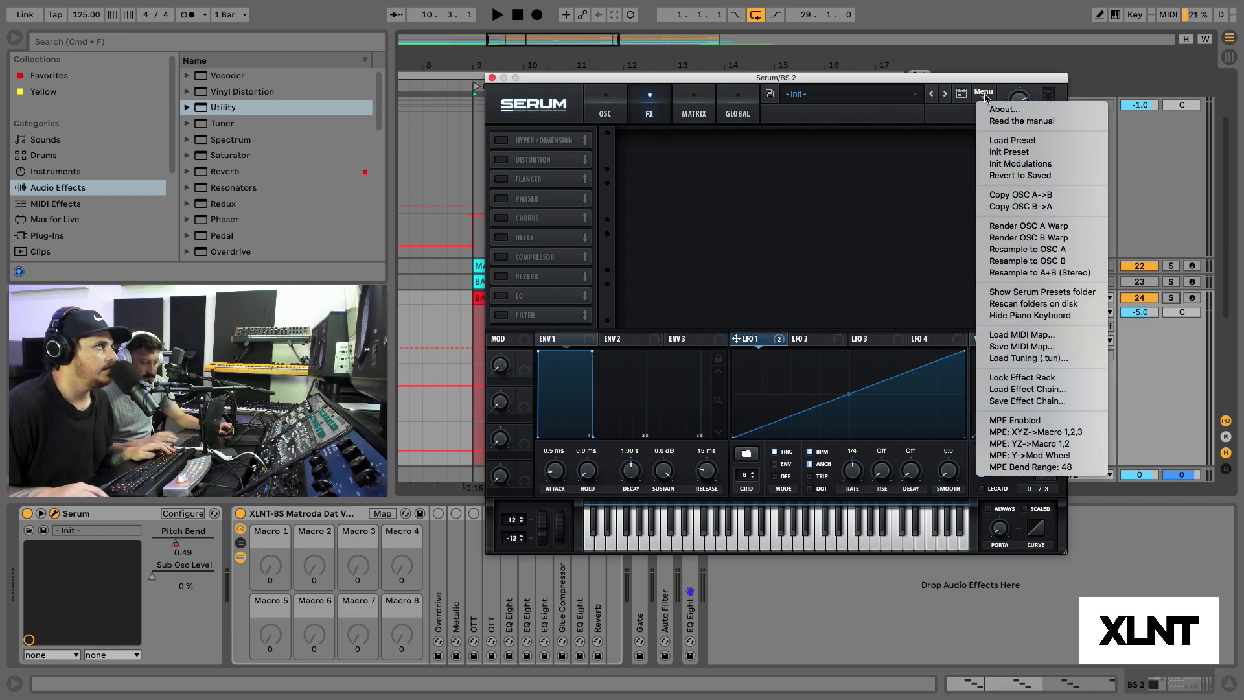
pyautogui.click(1000, 389)
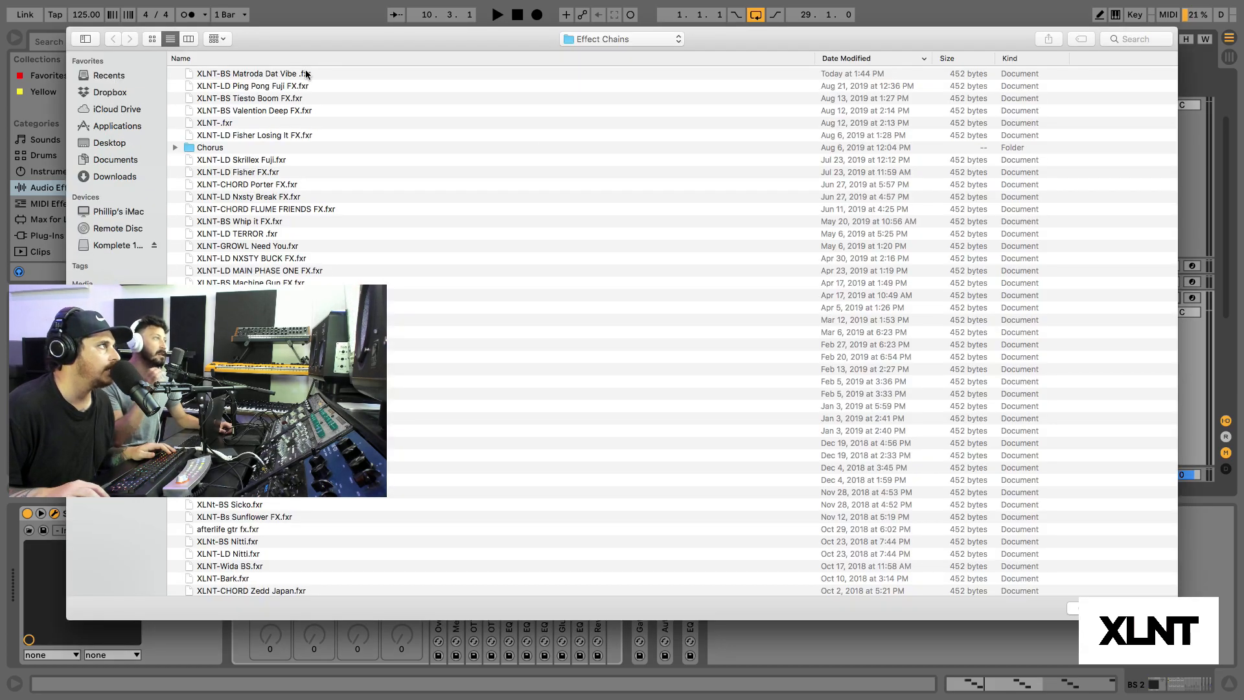
pyautogui.click(306, 73)
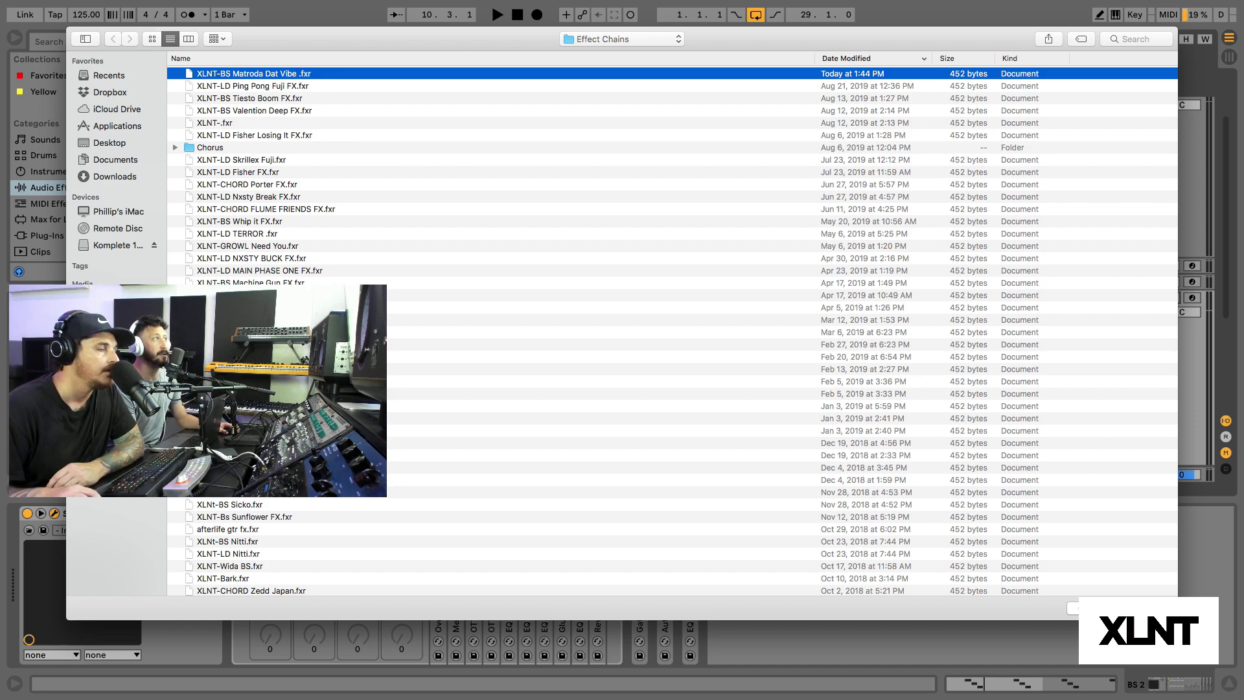
pyautogui.click(1145, 609)
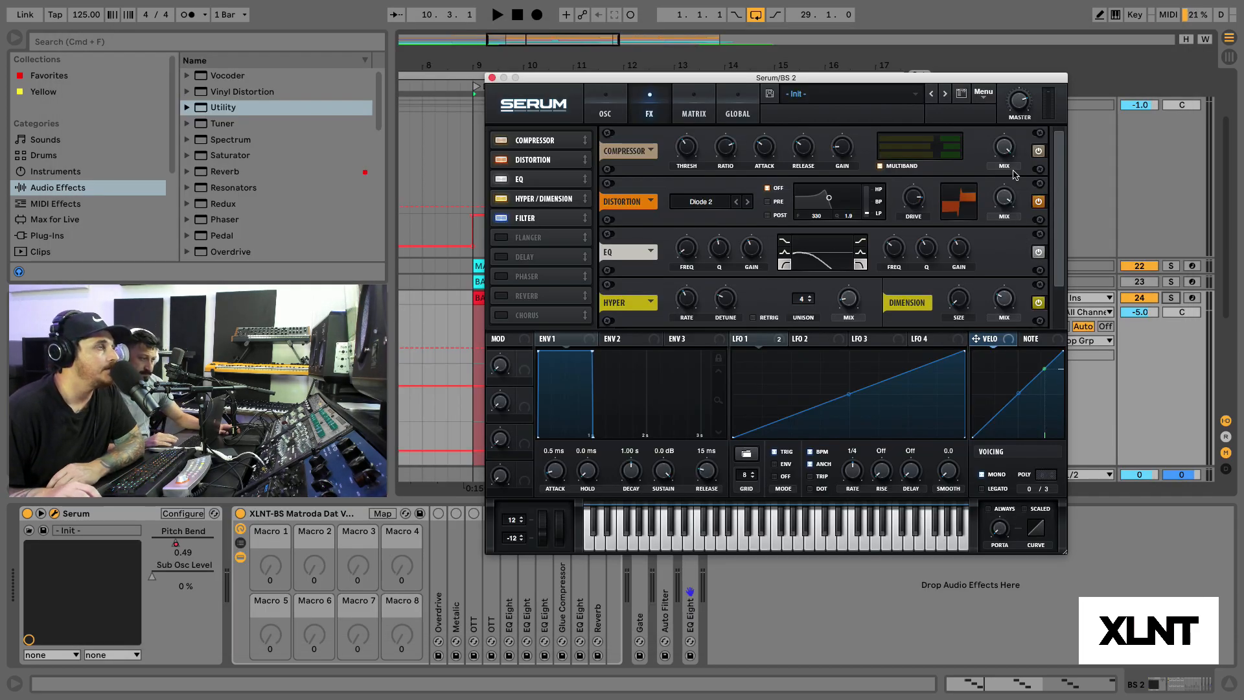
# Step: Bypass the Distortion, EQ and Hyper/Dimension effects, leaving the Compressor on
pyautogui.click(1038, 201)
pyautogui.click(1038, 252)
pyautogui.click(1039, 303)
pyautogui.moveTo(1061, 247); pyautogui.dragTo(1060, 182)
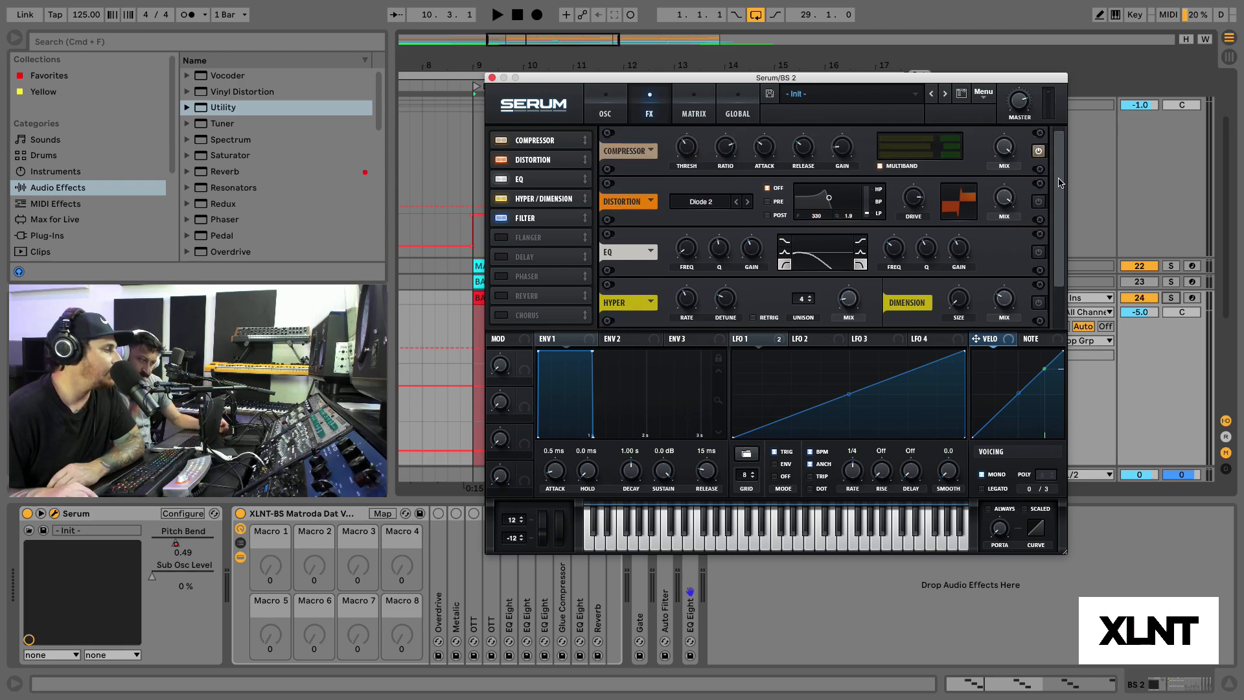
# Step: Review the Compressor's settings and audition the drop with the other dynamics and colour effects bypassed
pyautogui.click(1025, 102)
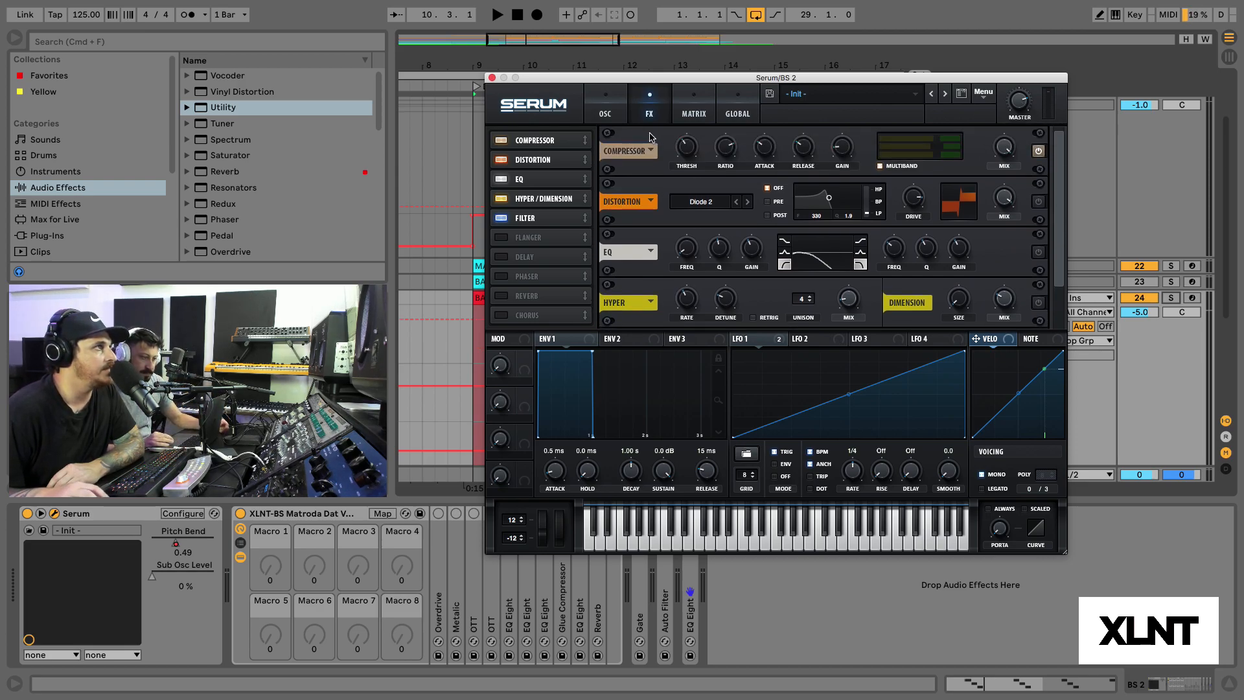
pyautogui.click(689, 149)
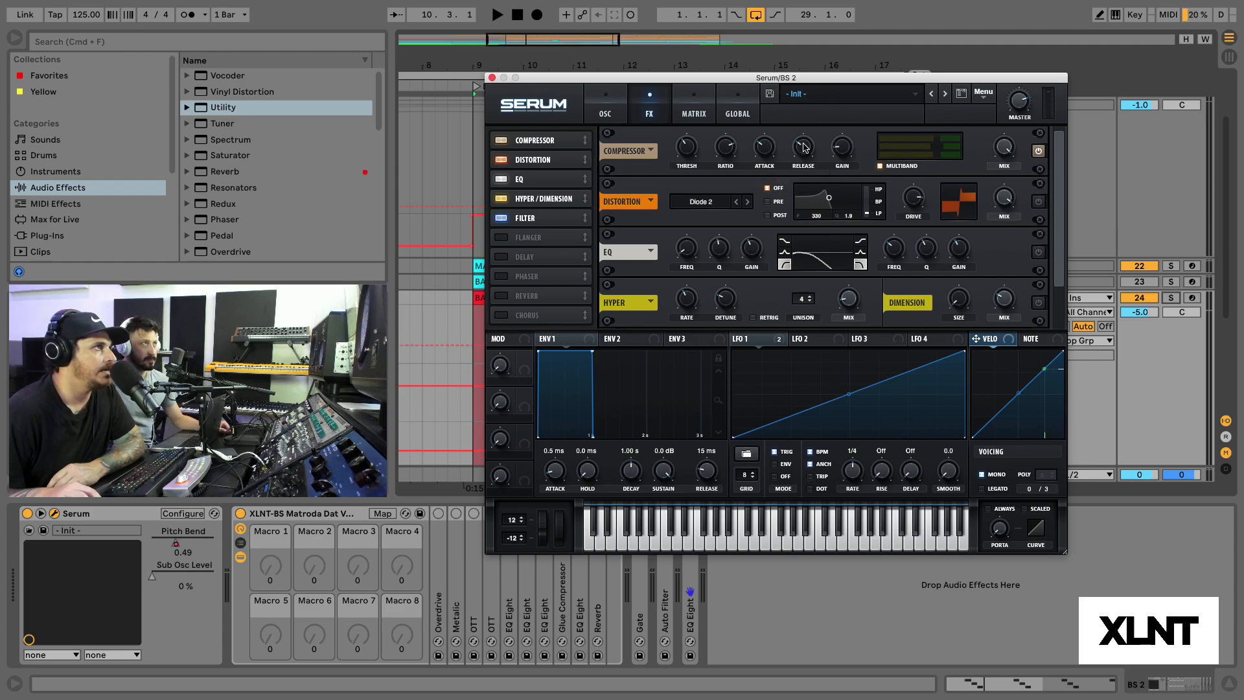
pyautogui.click(839, 150)
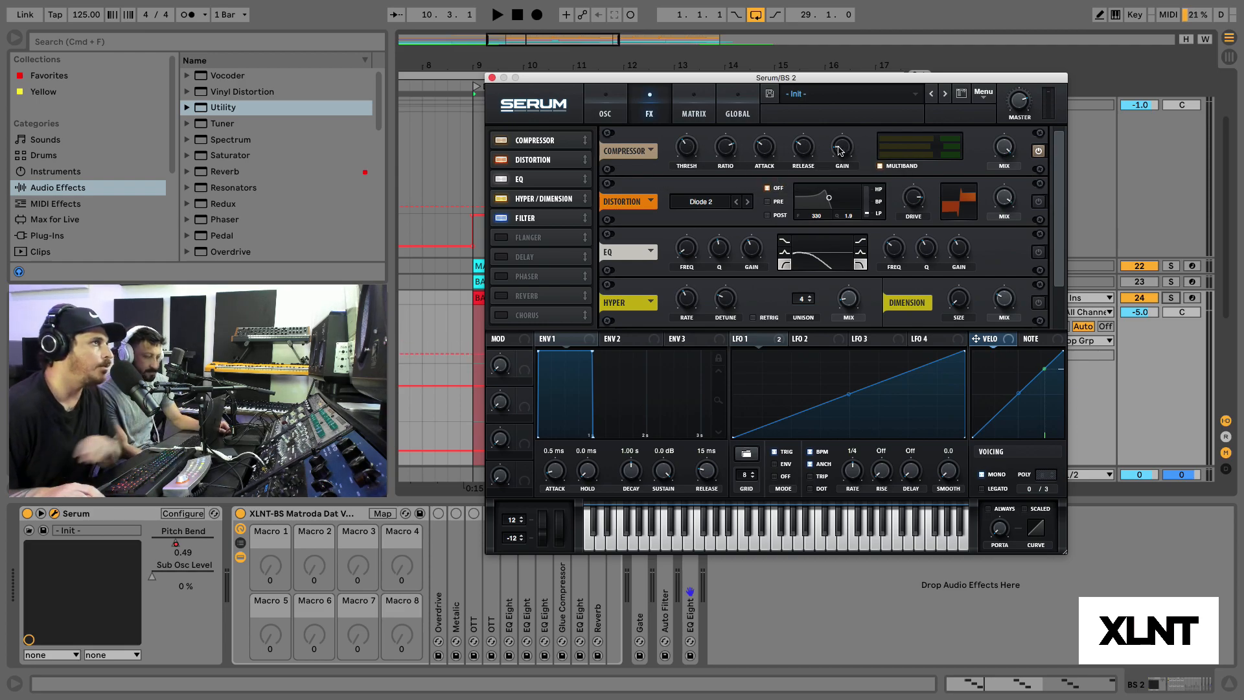
pyautogui.press('space')
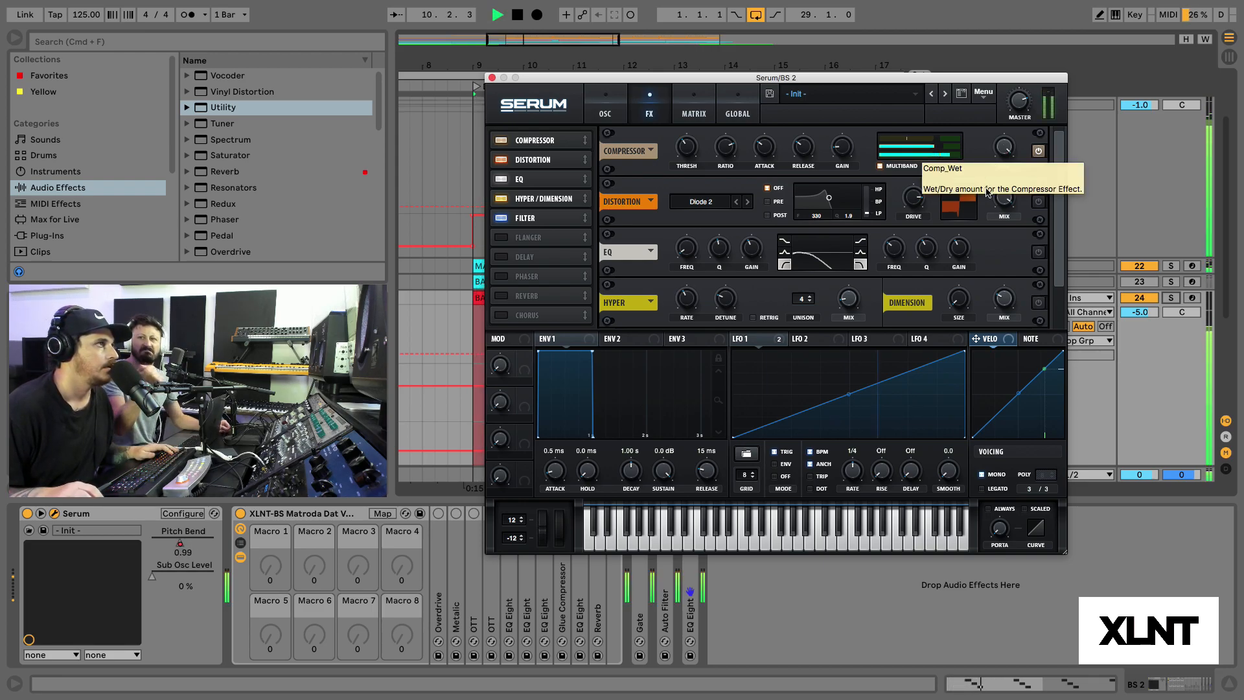
pyautogui.press('space')
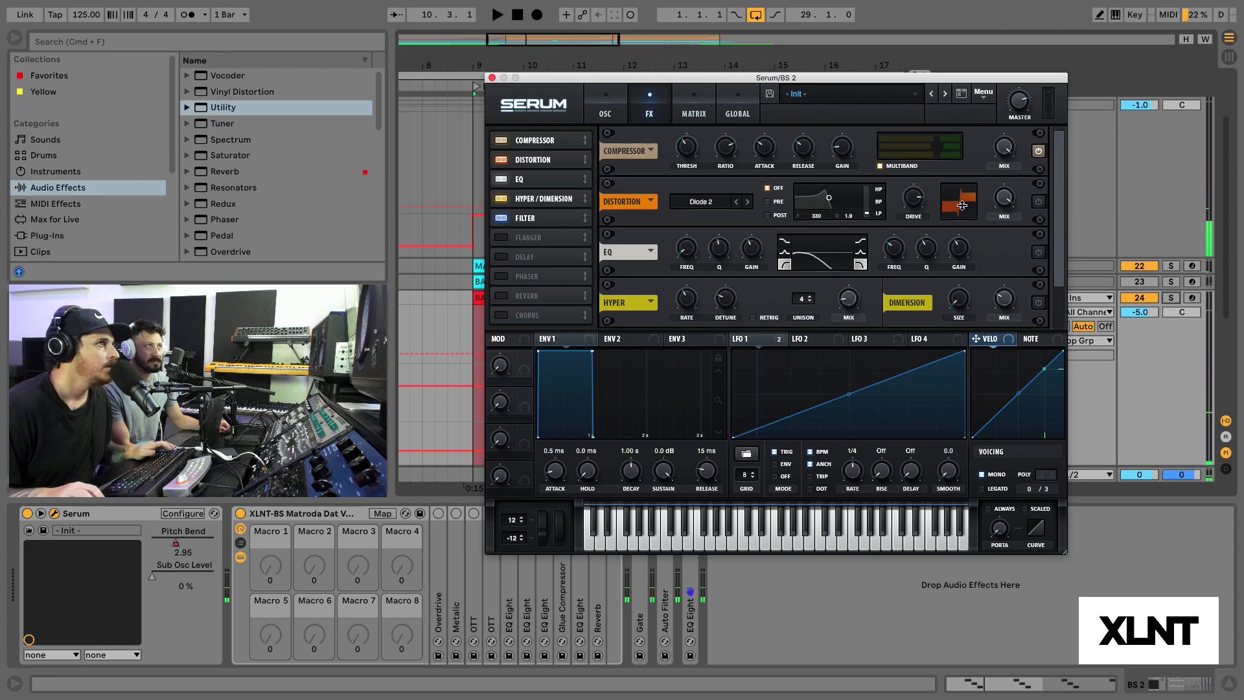
# Step: Turn on the Distortion effect in Diode 2 mode and check its drive and mix amounts
pyautogui.click(686, 202)
pyautogui.click(760, 194)
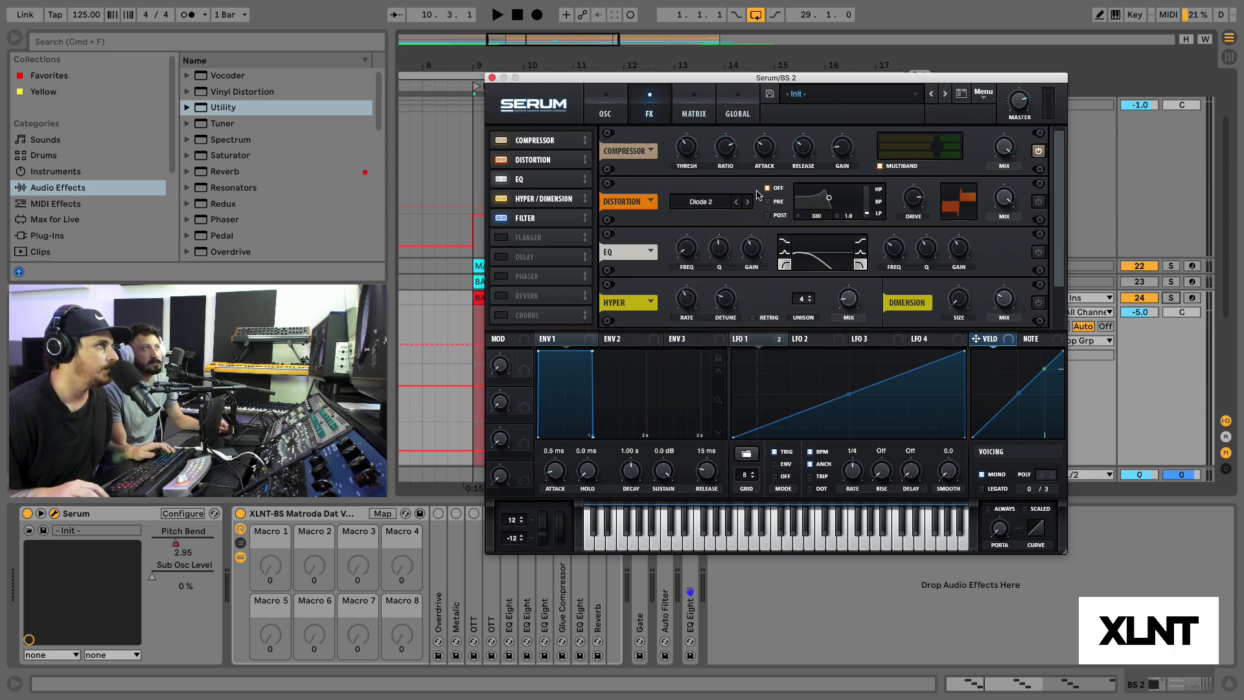
pyautogui.click(1038, 202)
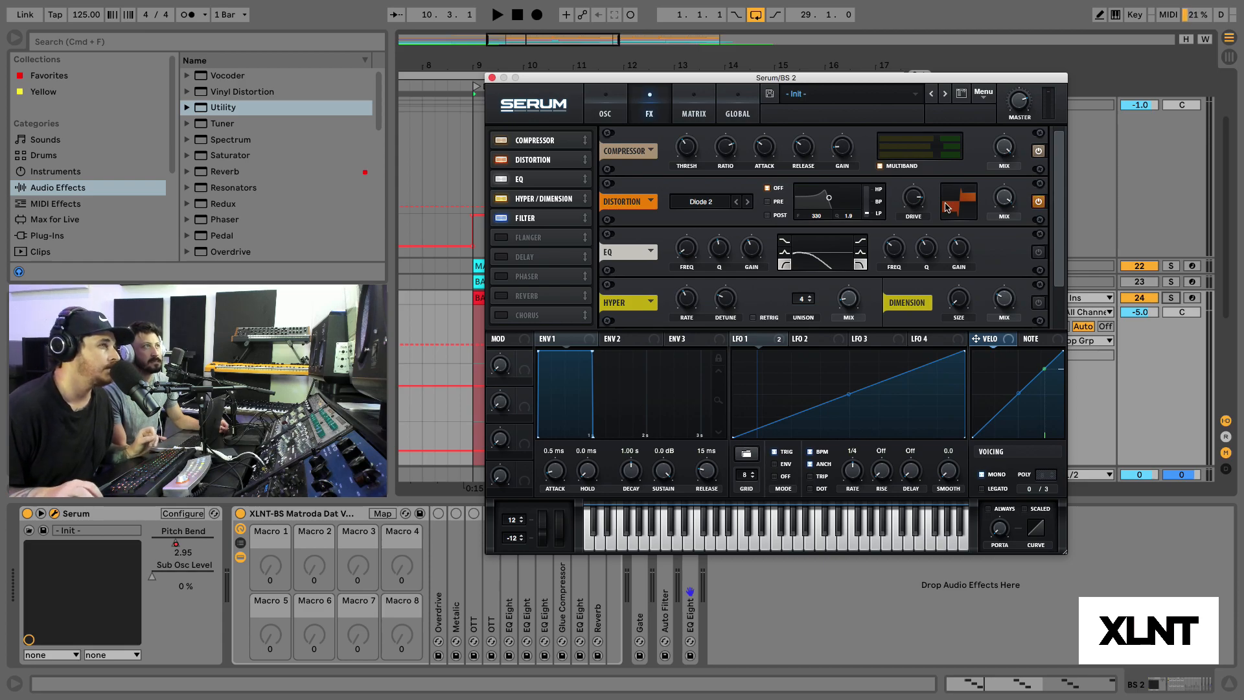
pyautogui.moveTo(921, 203)
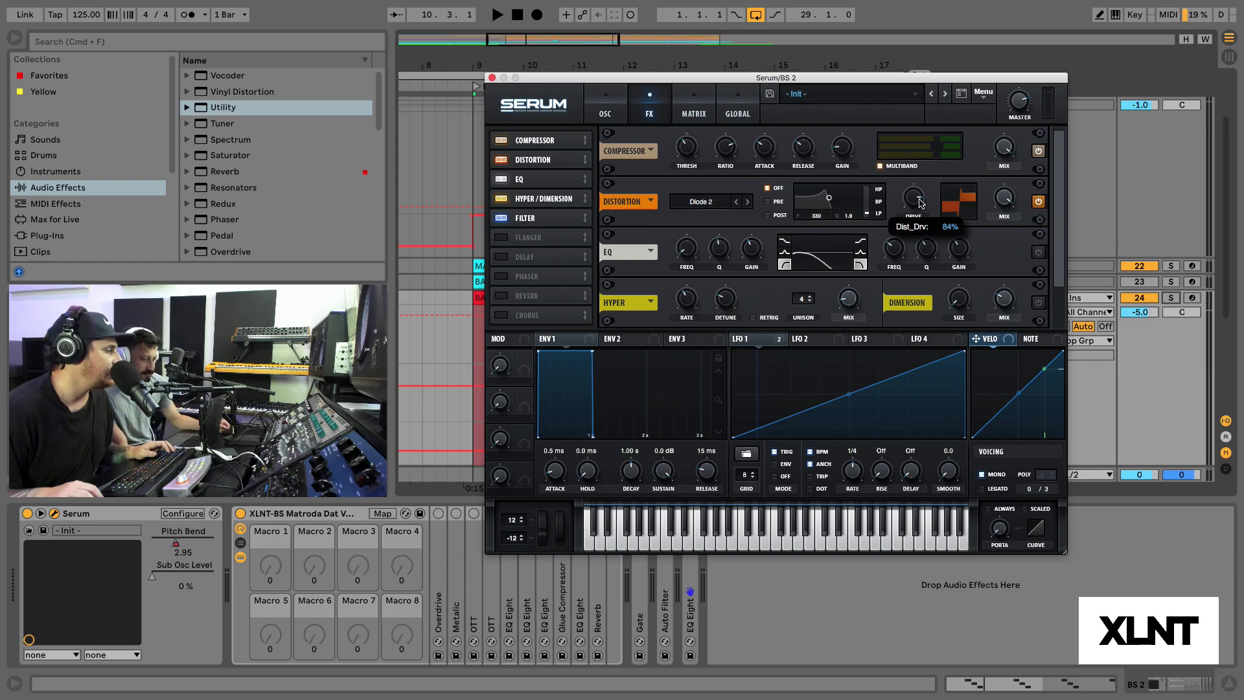
pyautogui.moveTo(1007, 199)
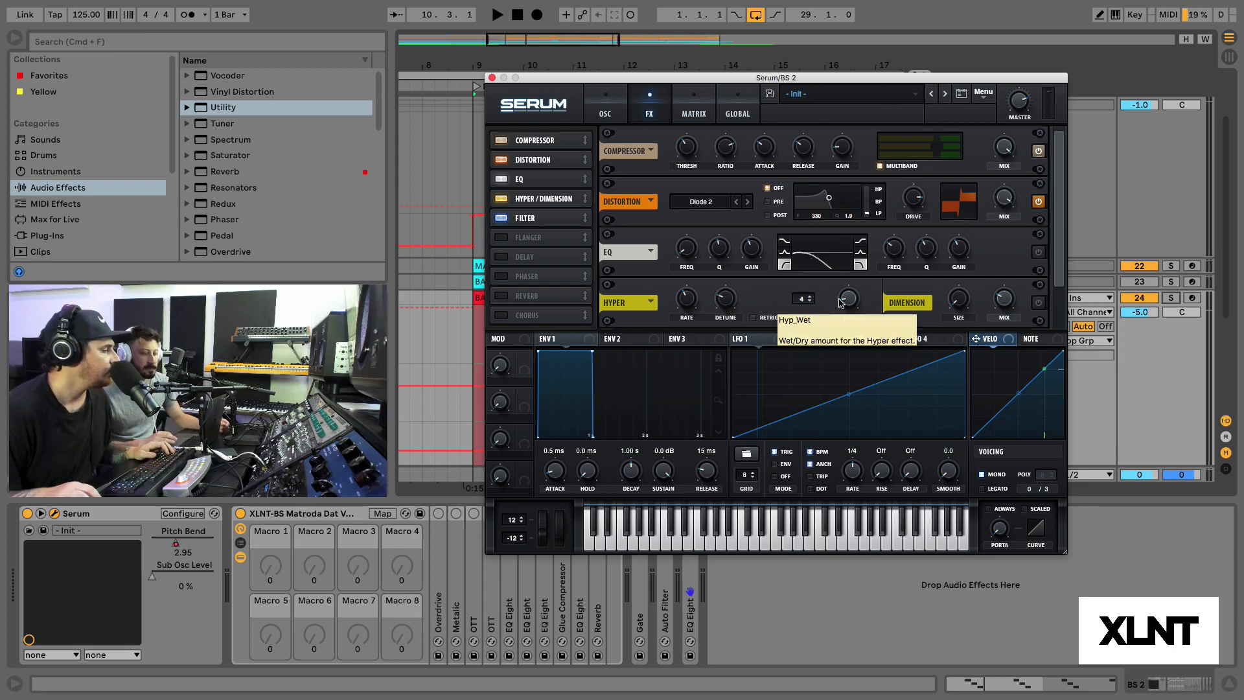
# Step: Modulate the Distortion's drive and mix with LFO 2, and audition the drop
pyautogui.click(814, 340)
pyautogui.moveTo(836, 342); pyautogui.dragTo(926, 194)
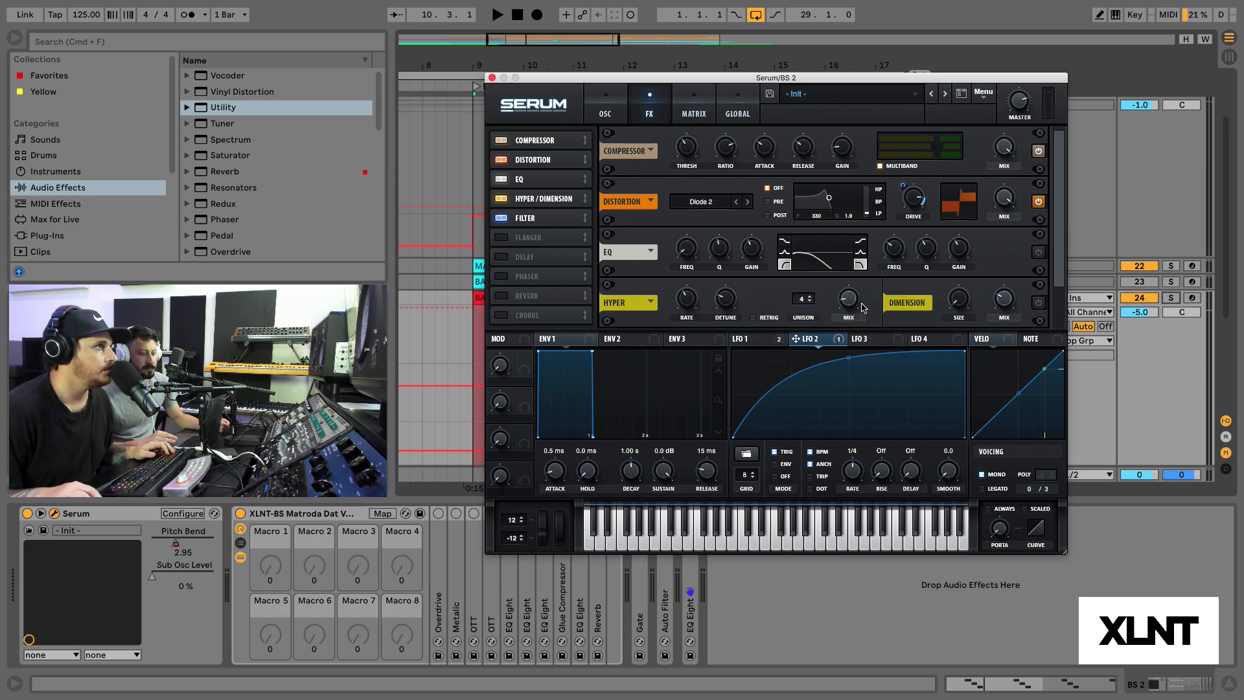
pyautogui.moveTo(841, 341); pyautogui.dragTo(1006, 201)
pyautogui.press('space')
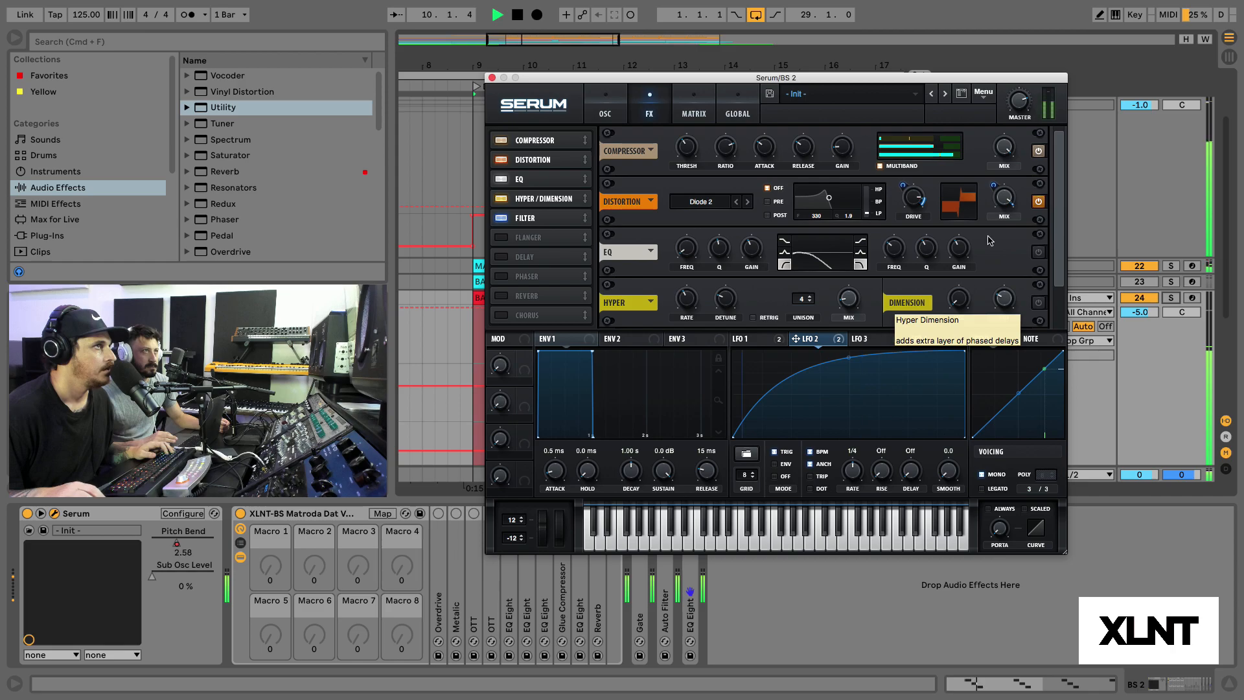
pyautogui.press('space')
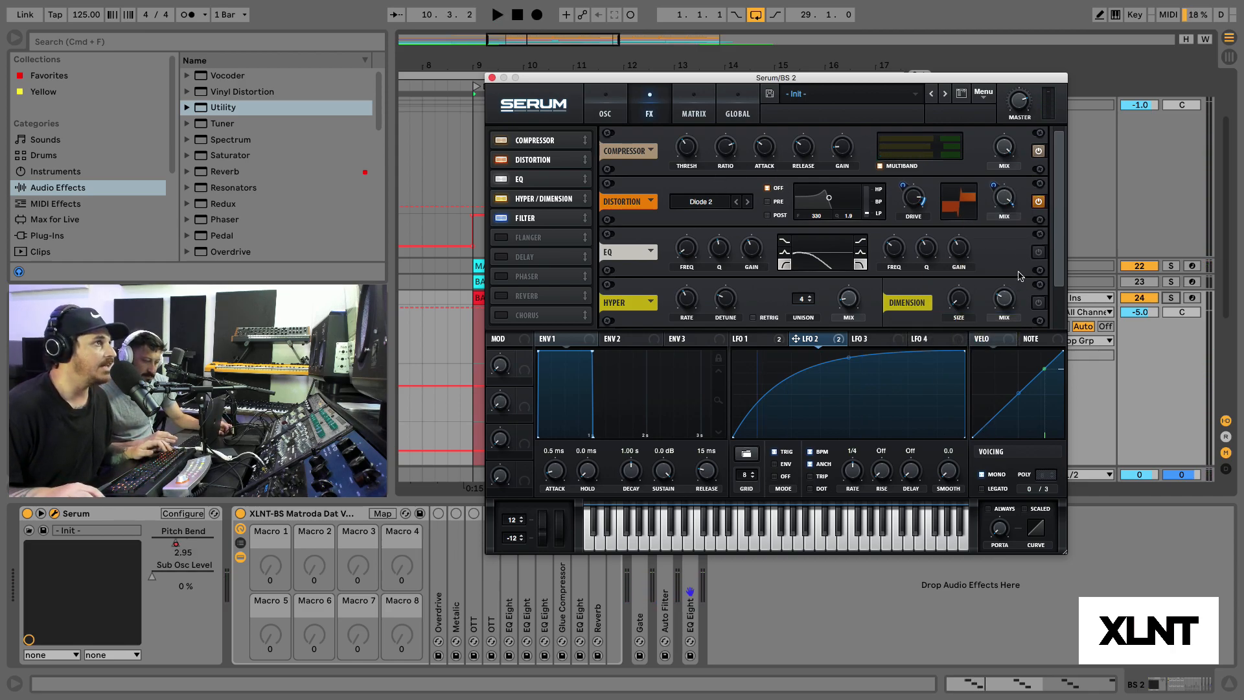
# Step: Turn on the EQ effect, modulate its high-band frequency with LFO 2 at an amount of 52, and audition the drop
pyautogui.click(1037, 254)
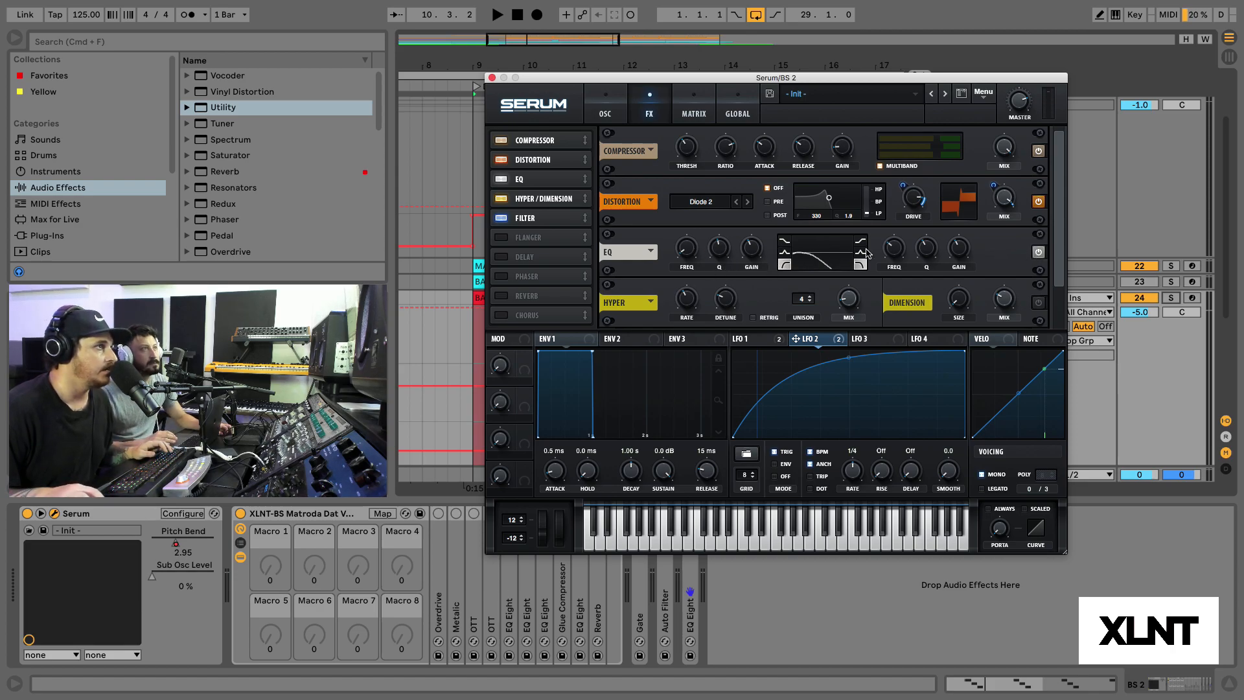
pyautogui.moveTo(932, 252)
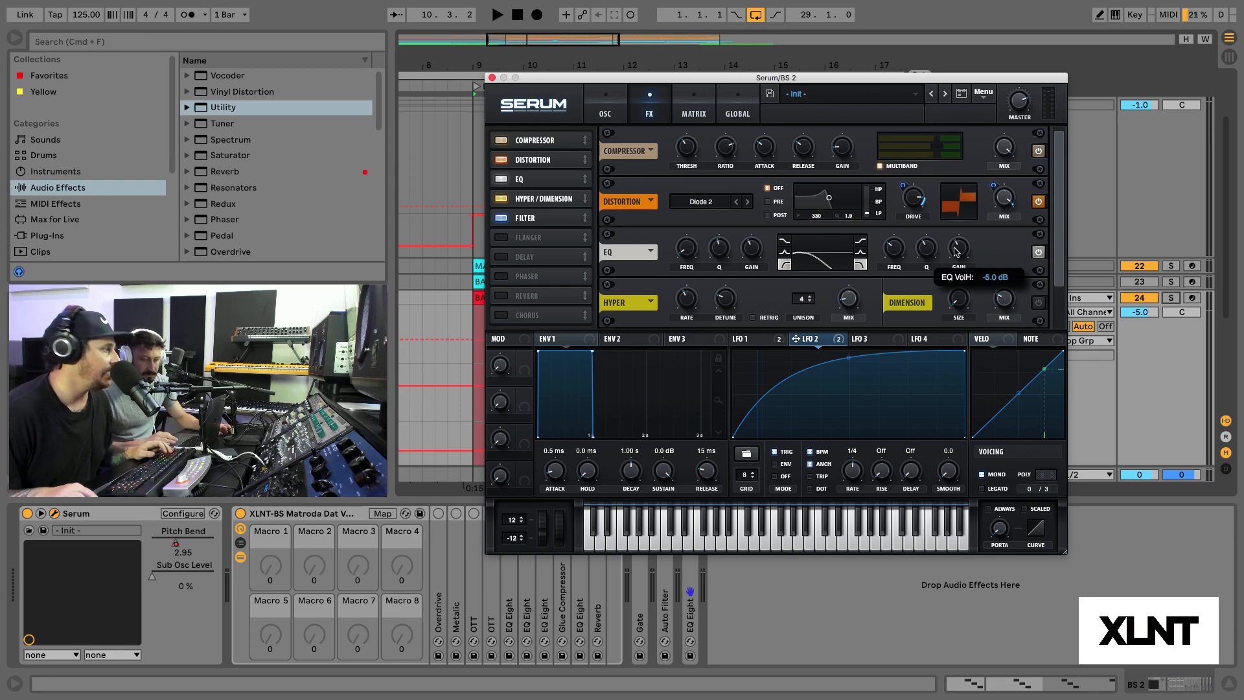
pyautogui.moveTo(838, 339); pyautogui.dragTo(879, 245)
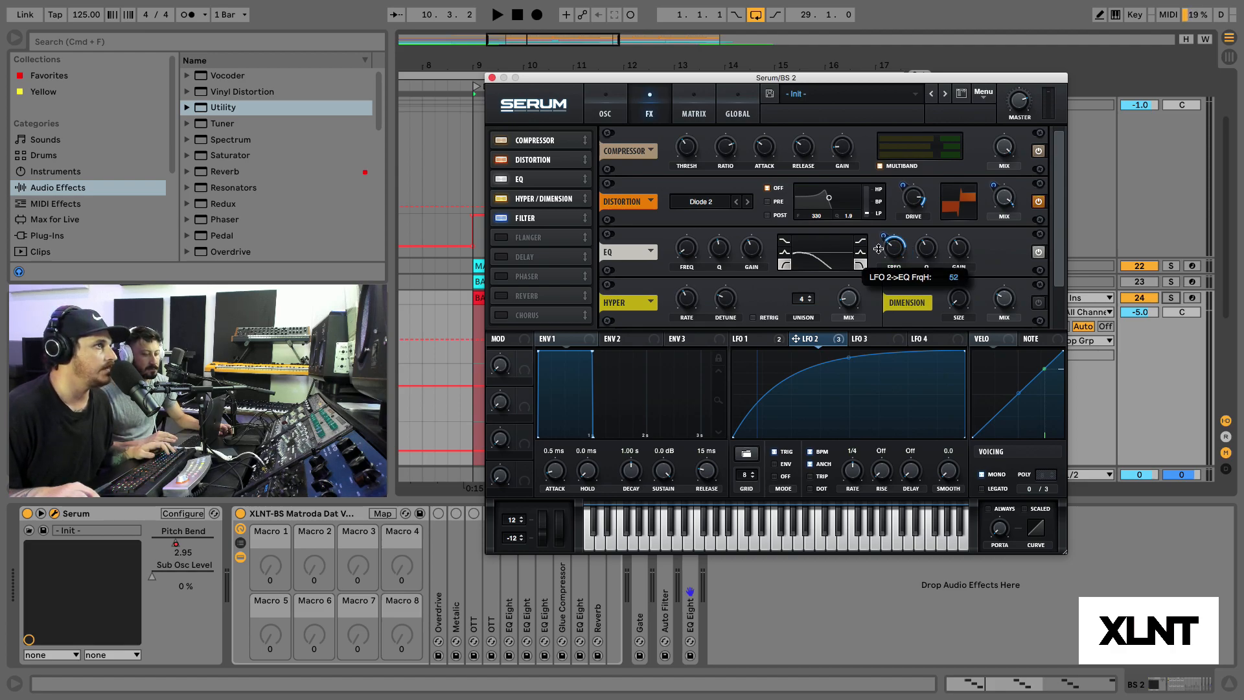
pyautogui.press('space')
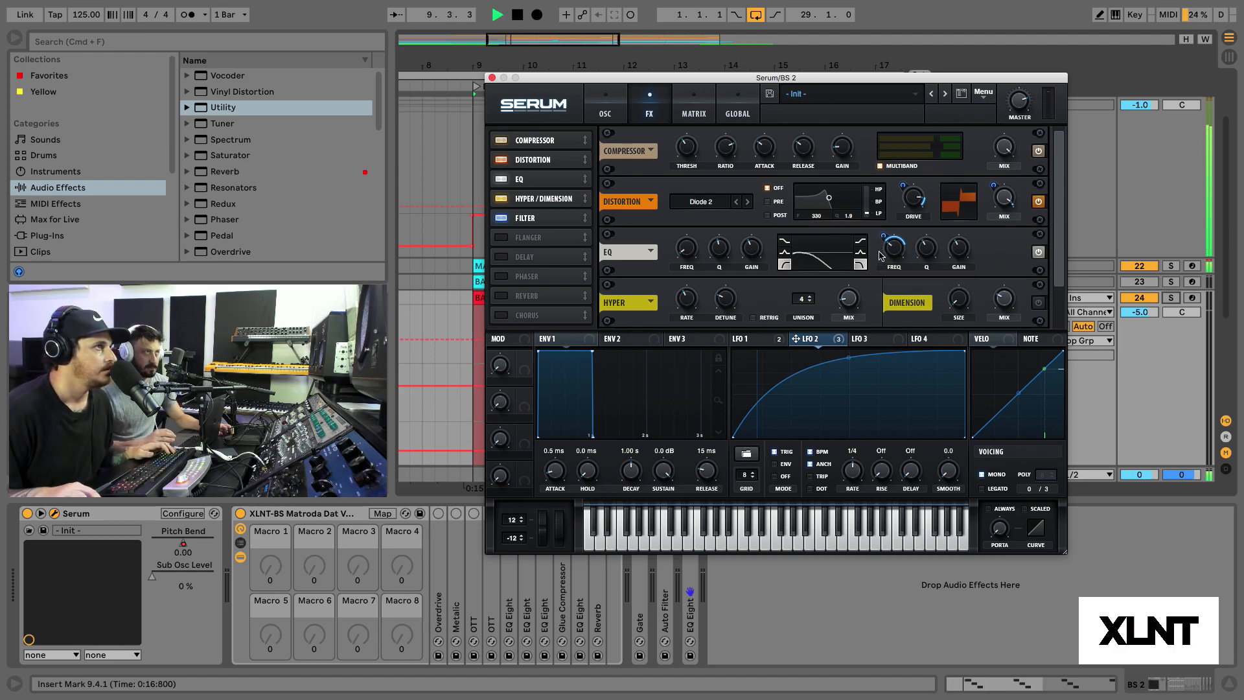
pyautogui.press('space')
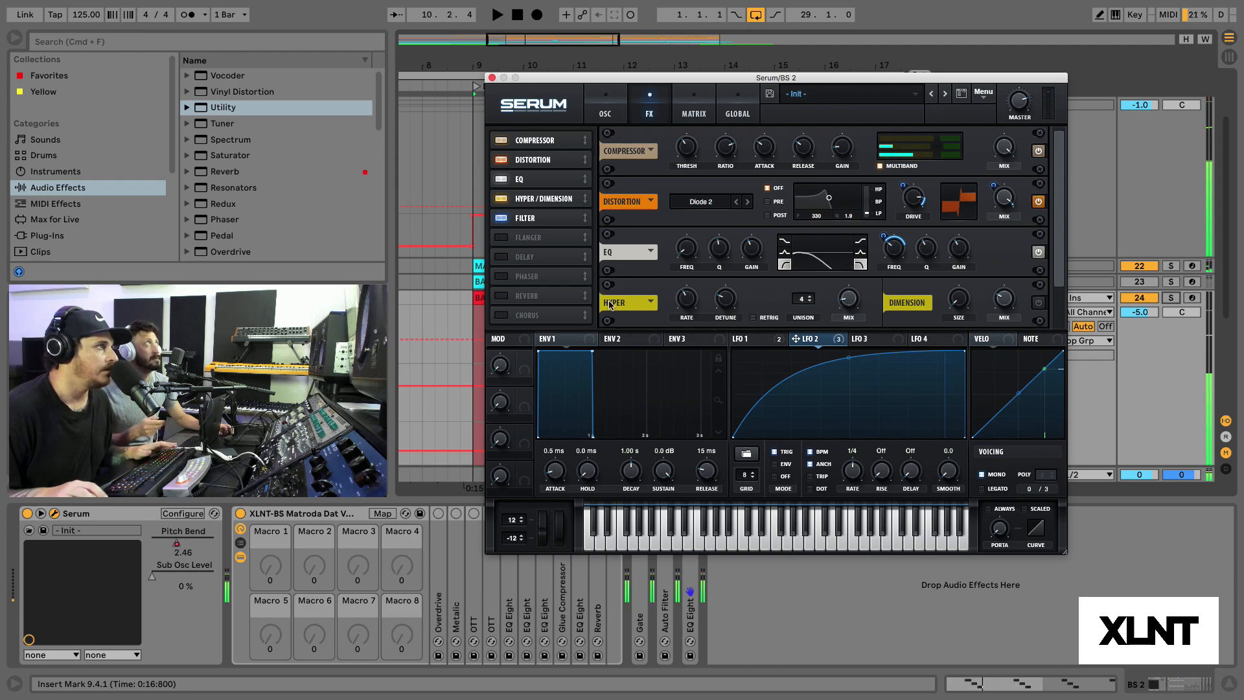
# Step: Turn on the Hyper/Dimension effect and audition the drop with it
pyautogui.moveTo(1061, 249)
pyautogui.mouseDown()
pyautogui.moveTo(1057, 279)
pyautogui.moveTo(1053, 259)
pyautogui.mouseUp()
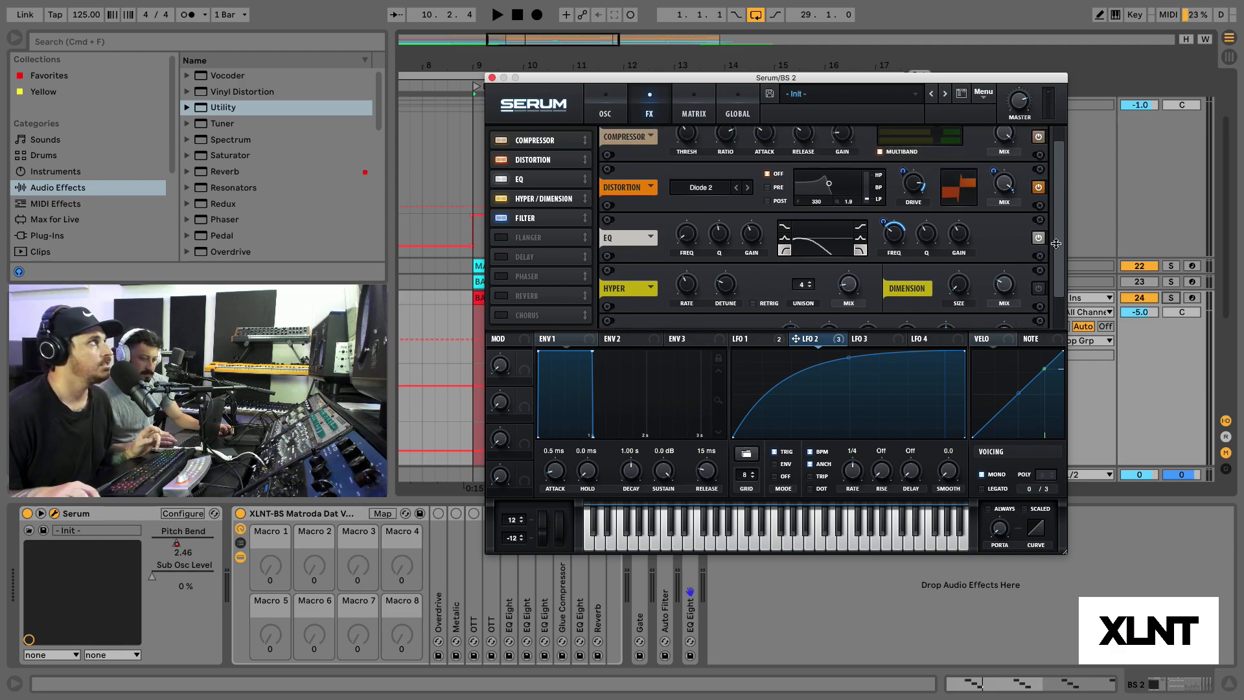
pyautogui.moveTo(1056, 243); pyautogui.dragTo(1049, 265)
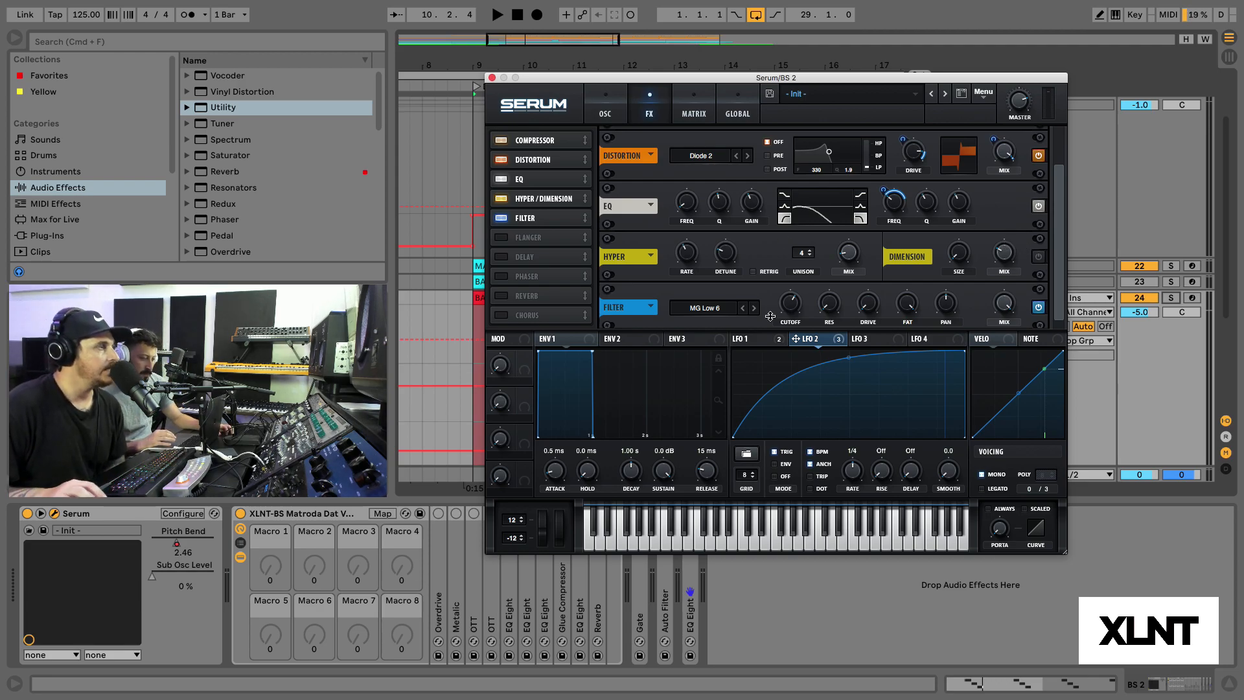
pyautogui.click(1040, 259)
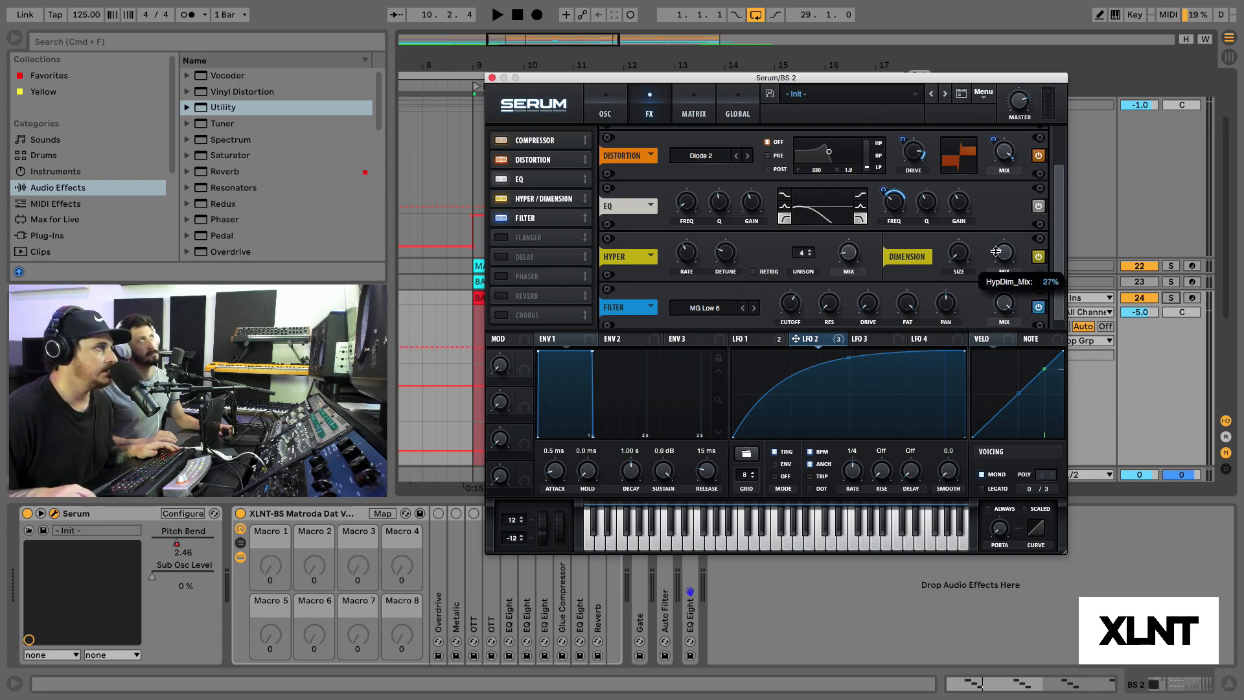
pyautogui.press('space')
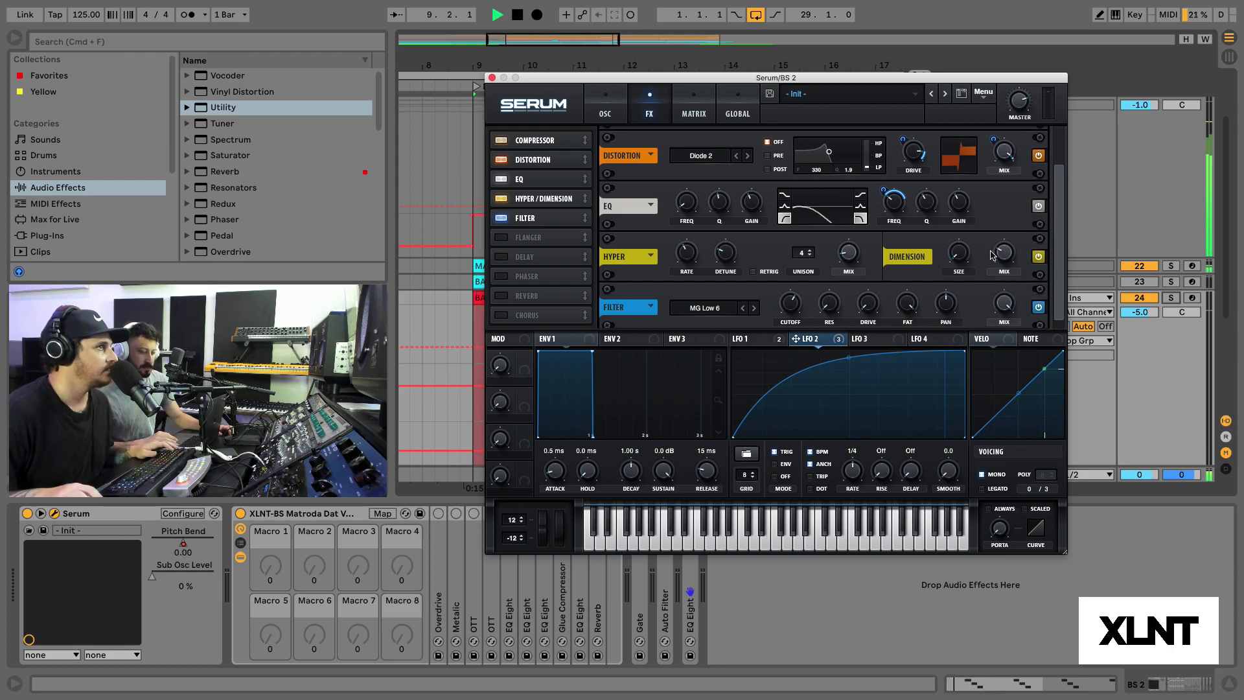
pyautogui.press('space')
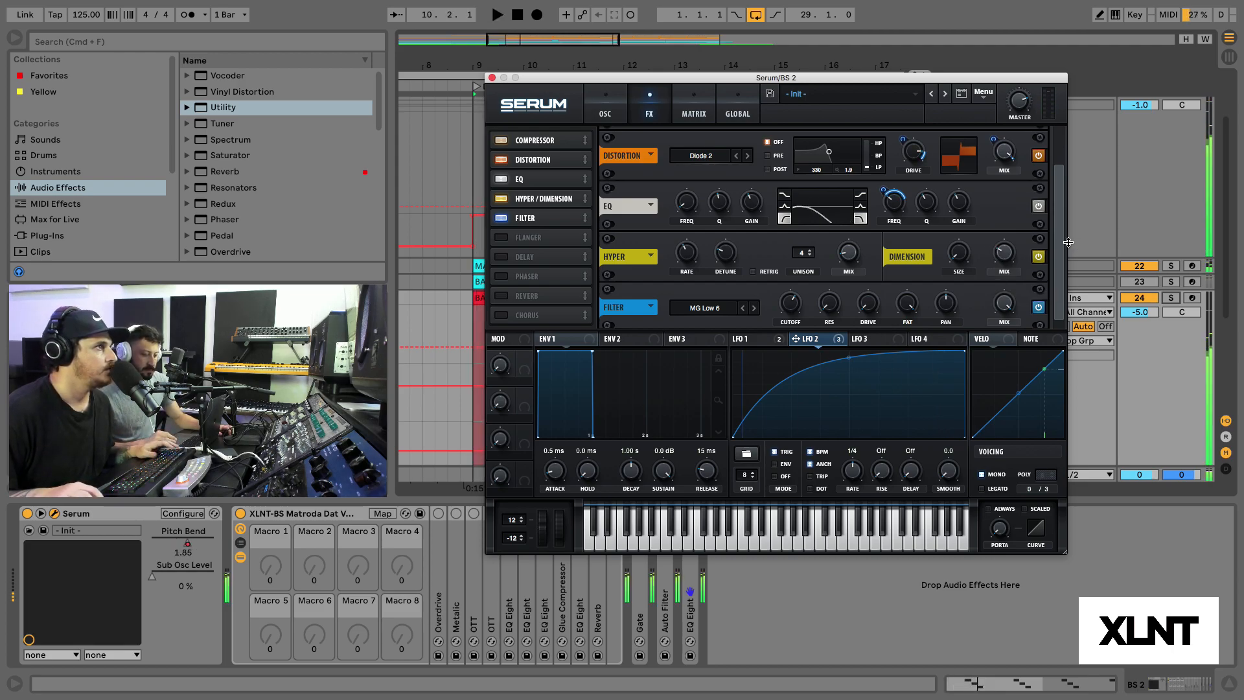
# Step: Keep the Filter effect on the MG Low 6 type and set its cutoff to about 751 Hz
pyautogui.scroll(-1, 1056, 280)
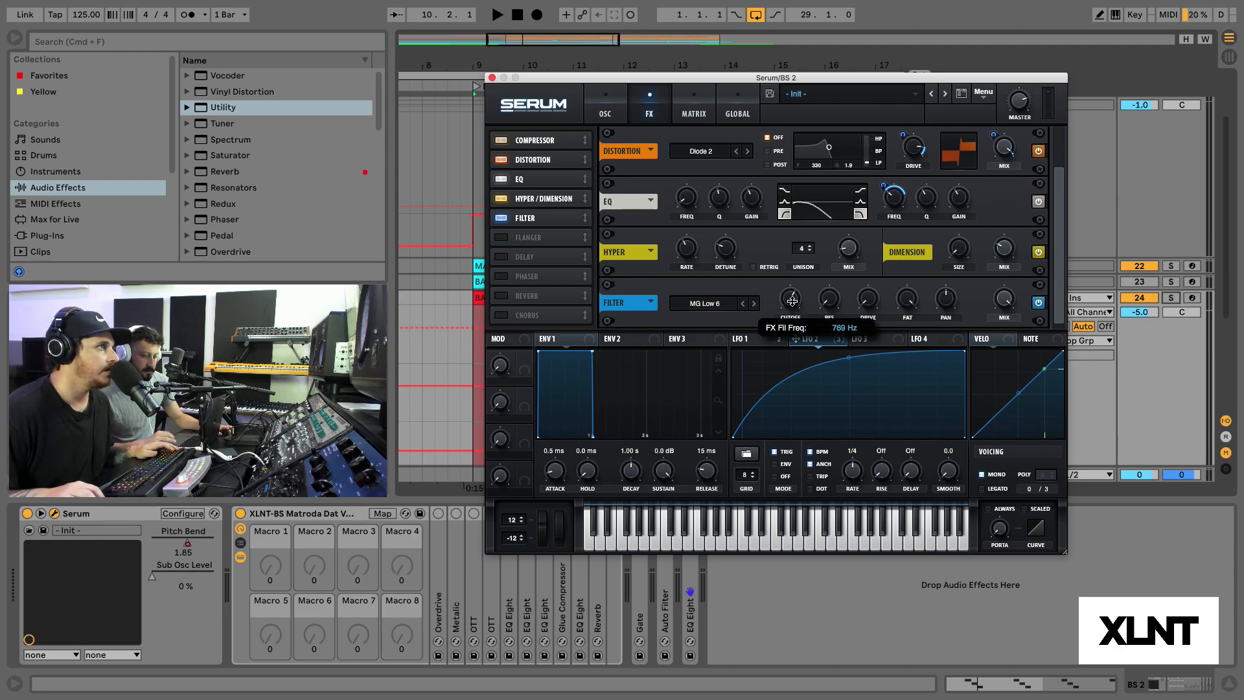
pyautogui.click(709, 304)
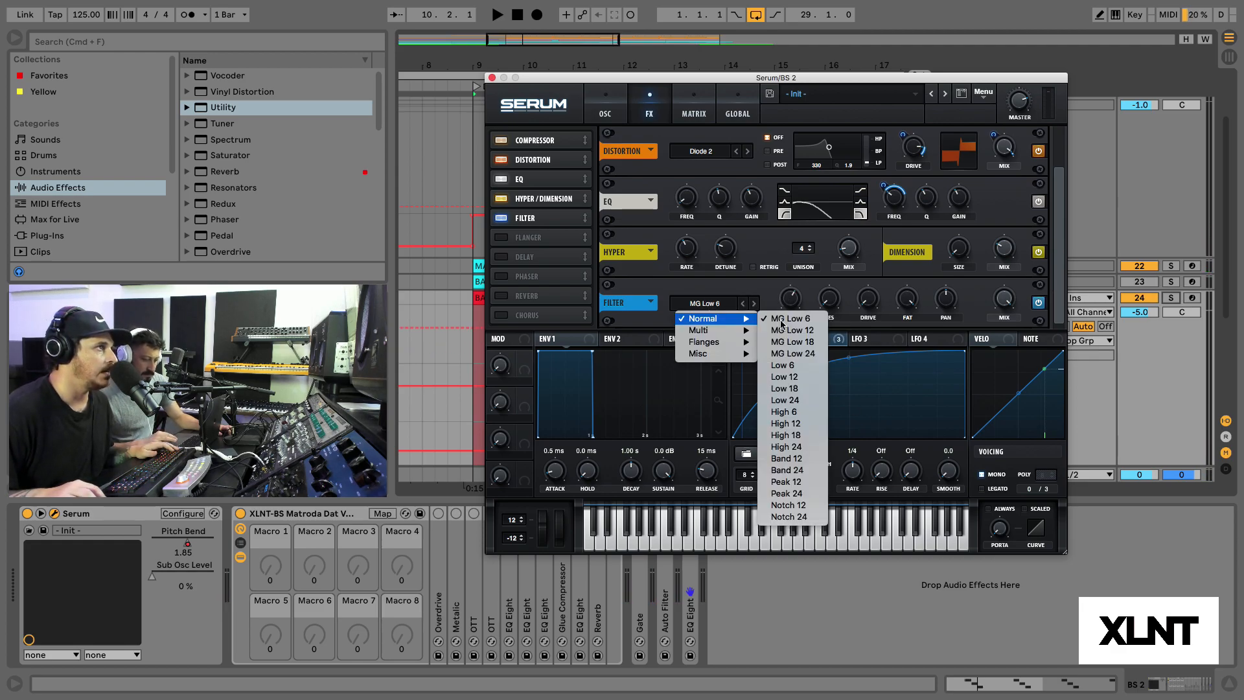
pyautogui.click(764, 293)
pyautogui.moveTo(794, 300)
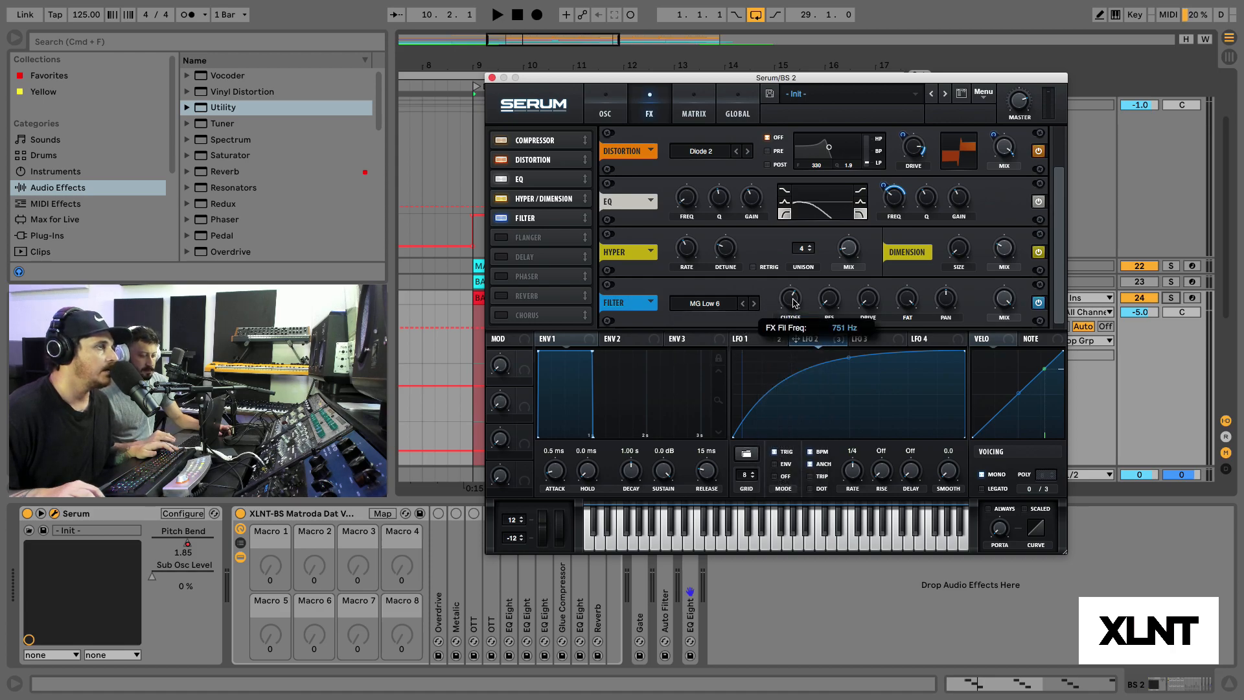
pyautogui.moveTo(873, 306)
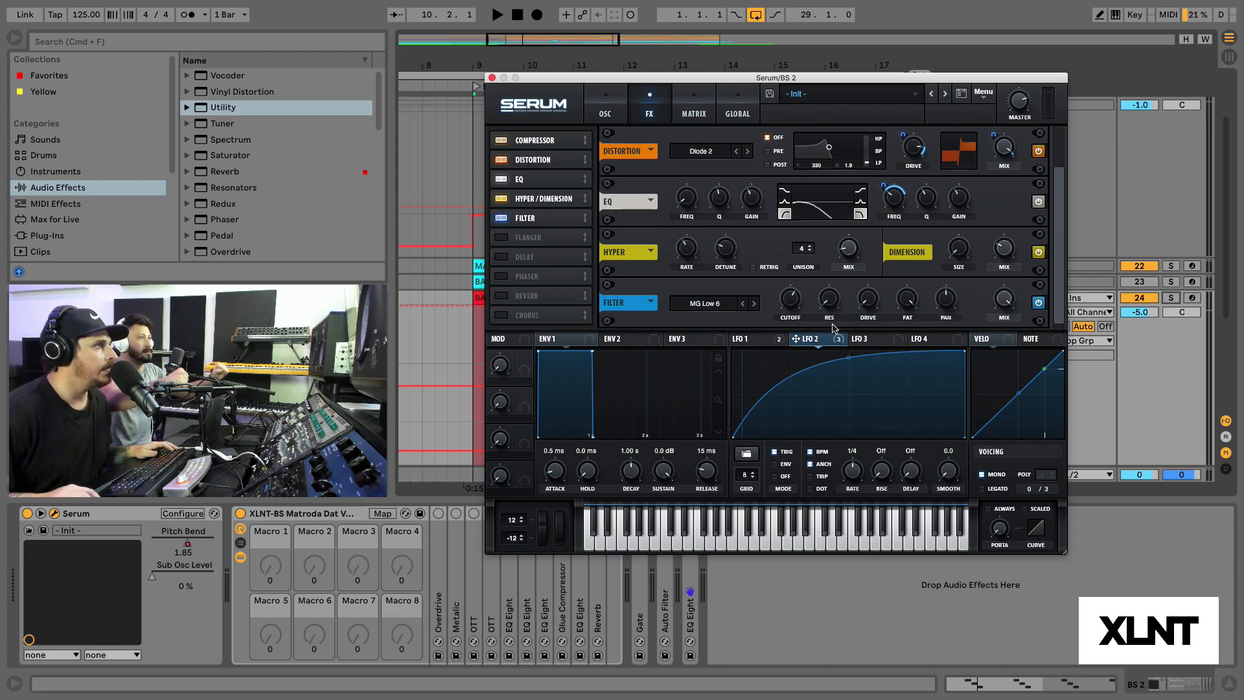
pyautogui.moveTo(835, 335)
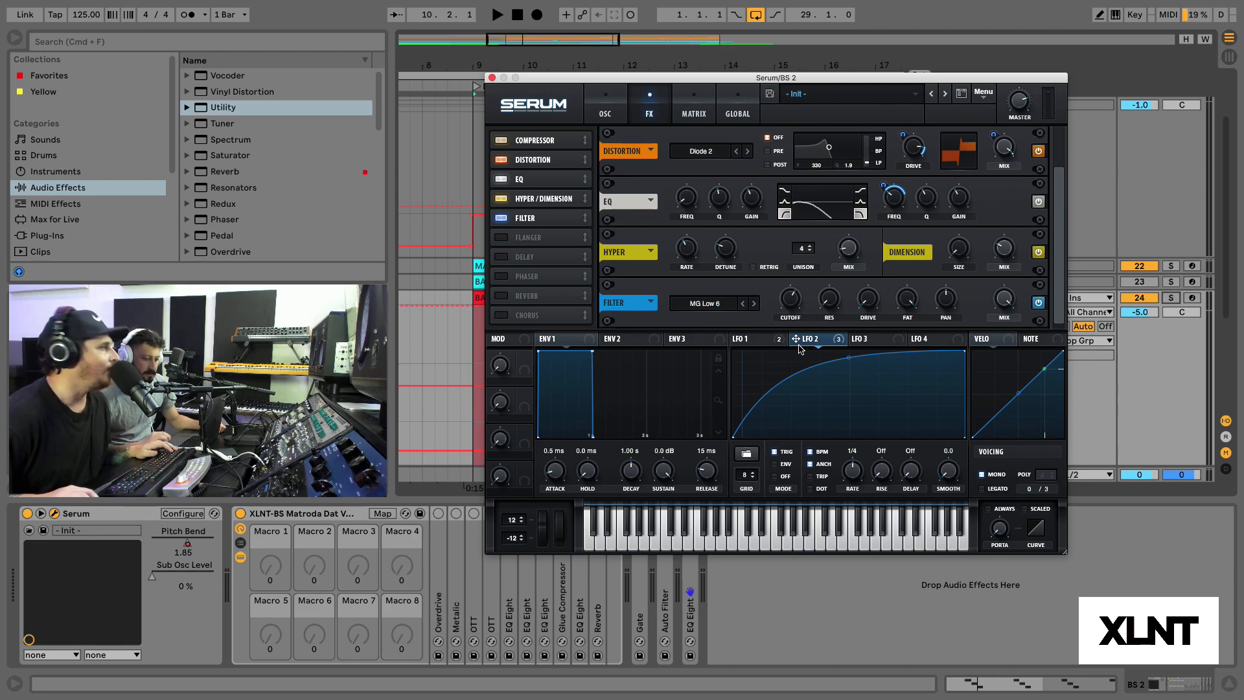
# Step: Modulate the Filter effect's cutoff with LFO 1, raise the modulation amount, and audition the drop
pyautogui.click(751, 339)
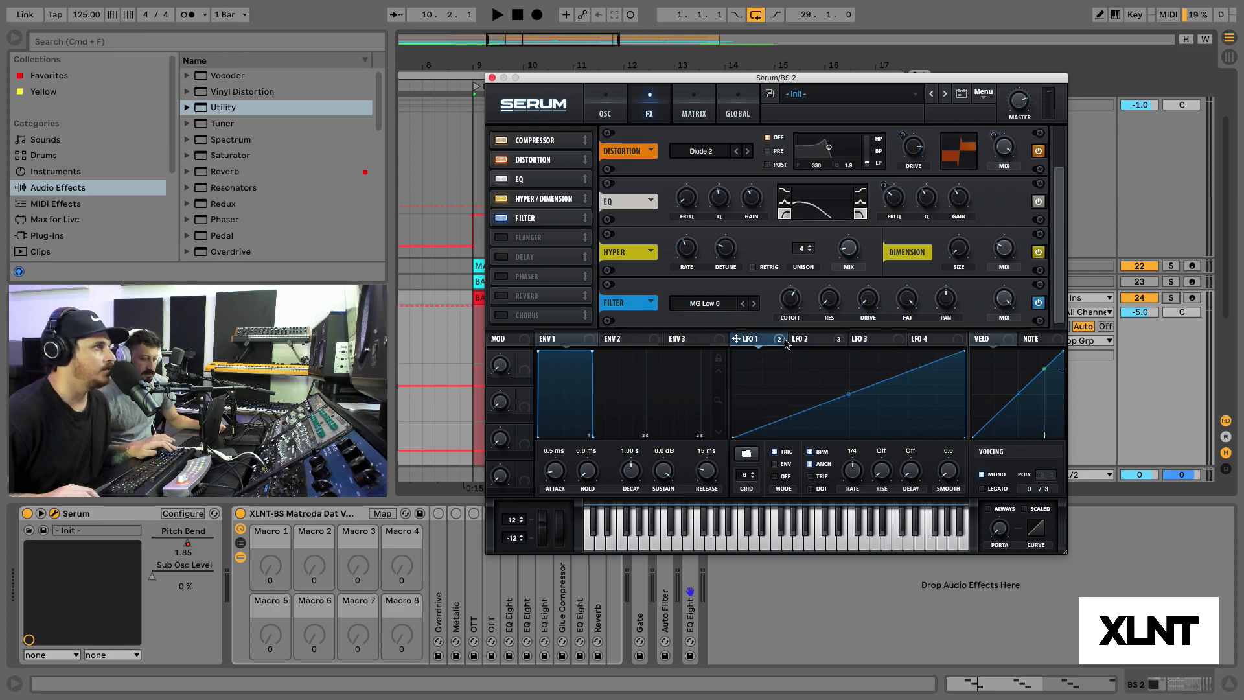
pyautogui.moveTo(784, 342); pyautogui.dragTo(801, 298)
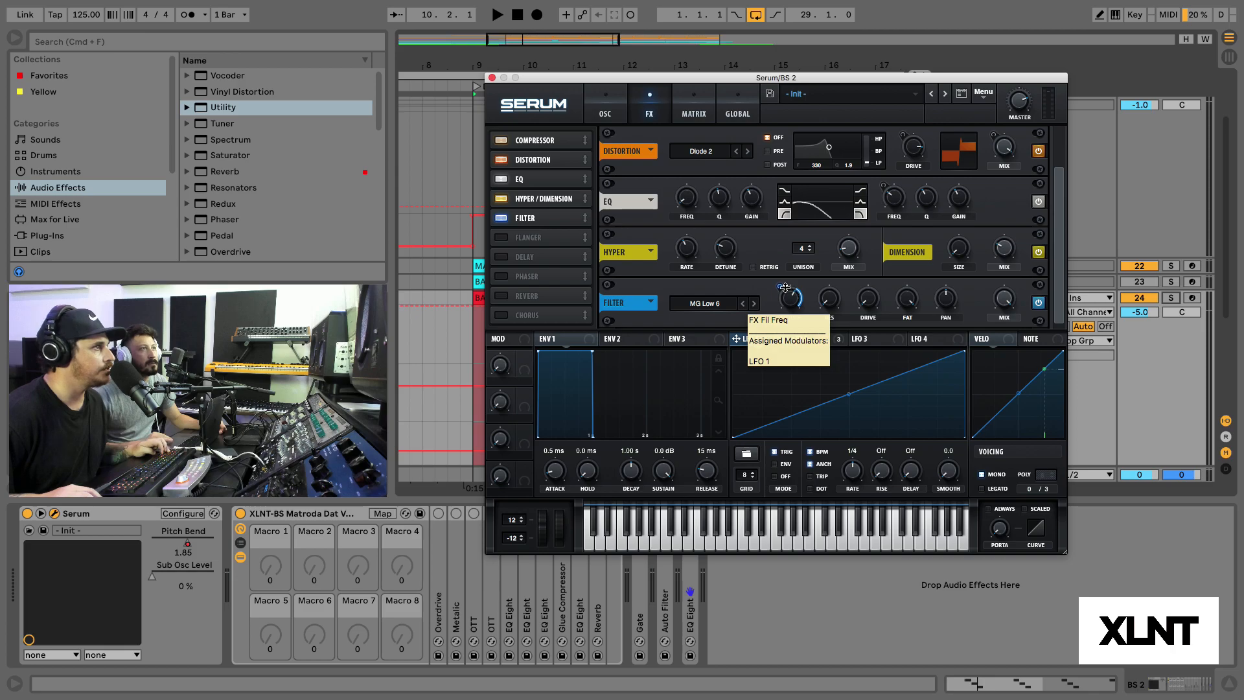
pyautogui.moveTo(779, 286); pyautogui.dragTo(779, 286)
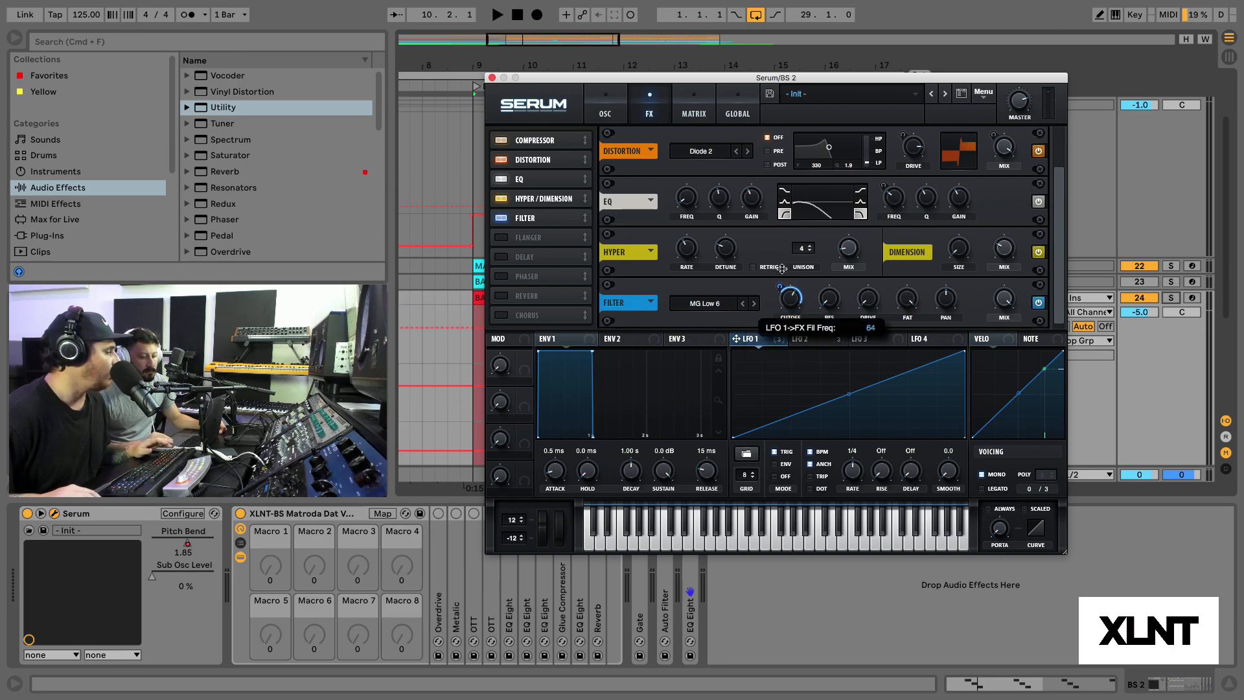
pyautogui.moveTo(807, 208); pyautogui.dragTo(808, 208)
pyautogui.press('space')
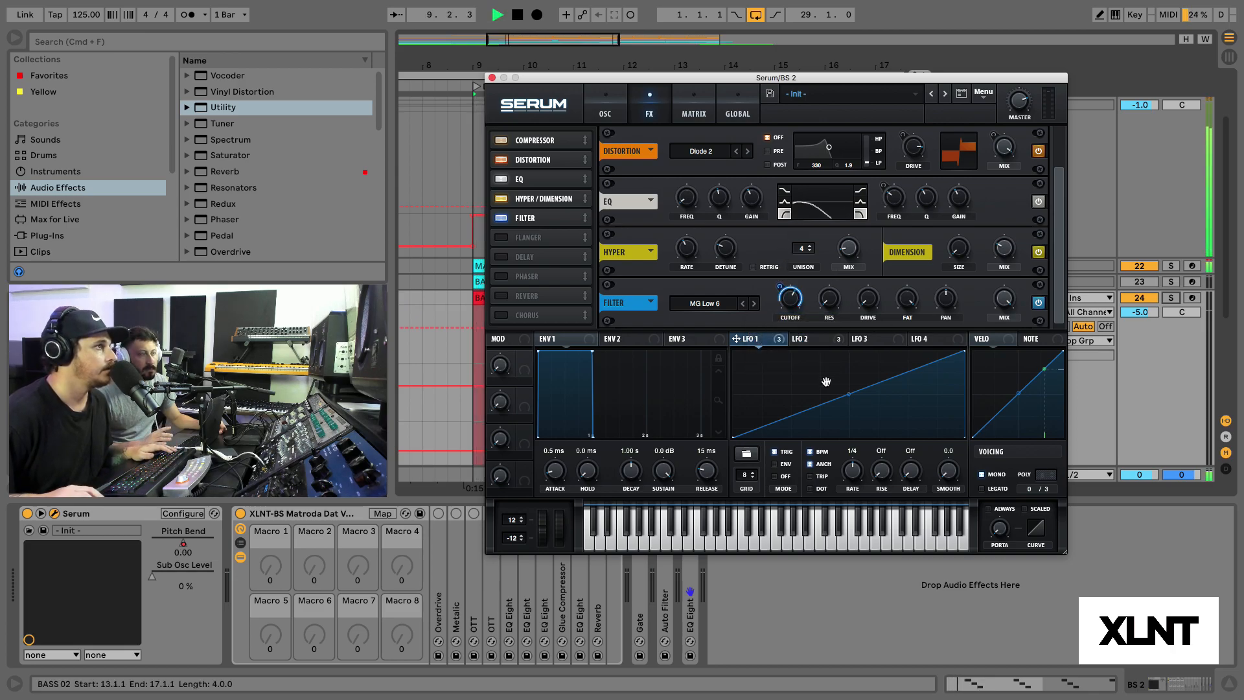
pyautogui.press('space')
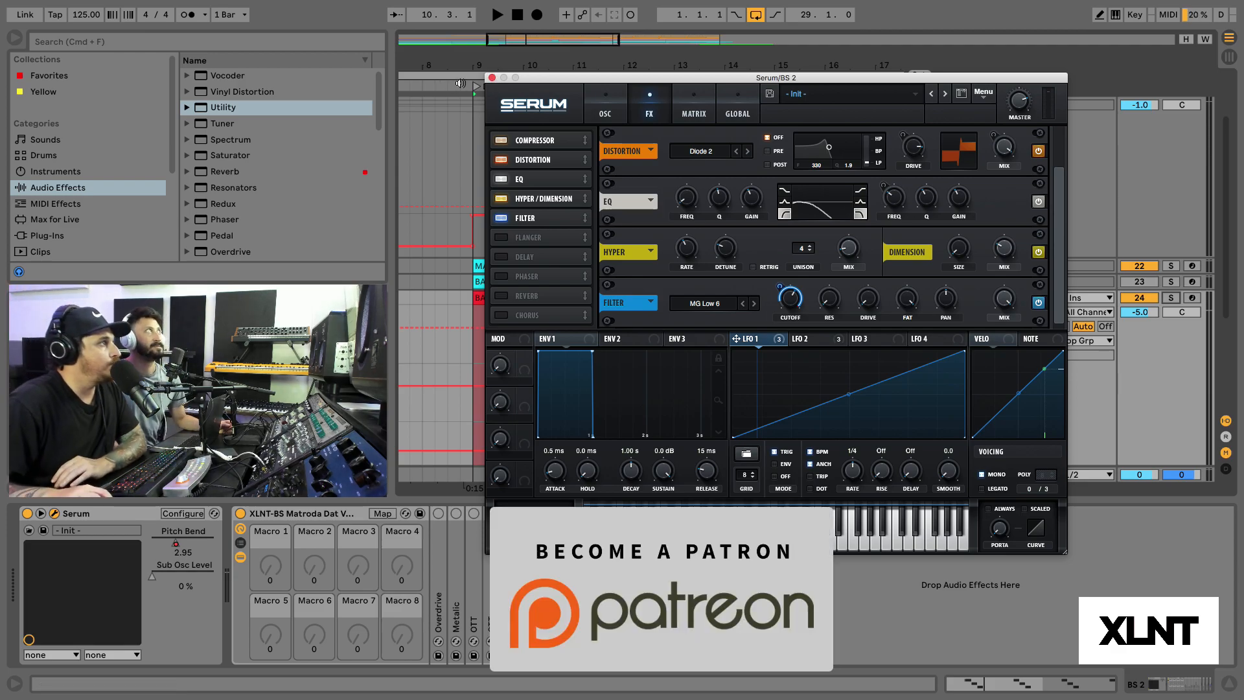
# Step: Close the synth window, collapse the original BS 2 track, expand the BS 1 track, and place the insert marker at 10.2.1
pyautogui.click(491, 79)
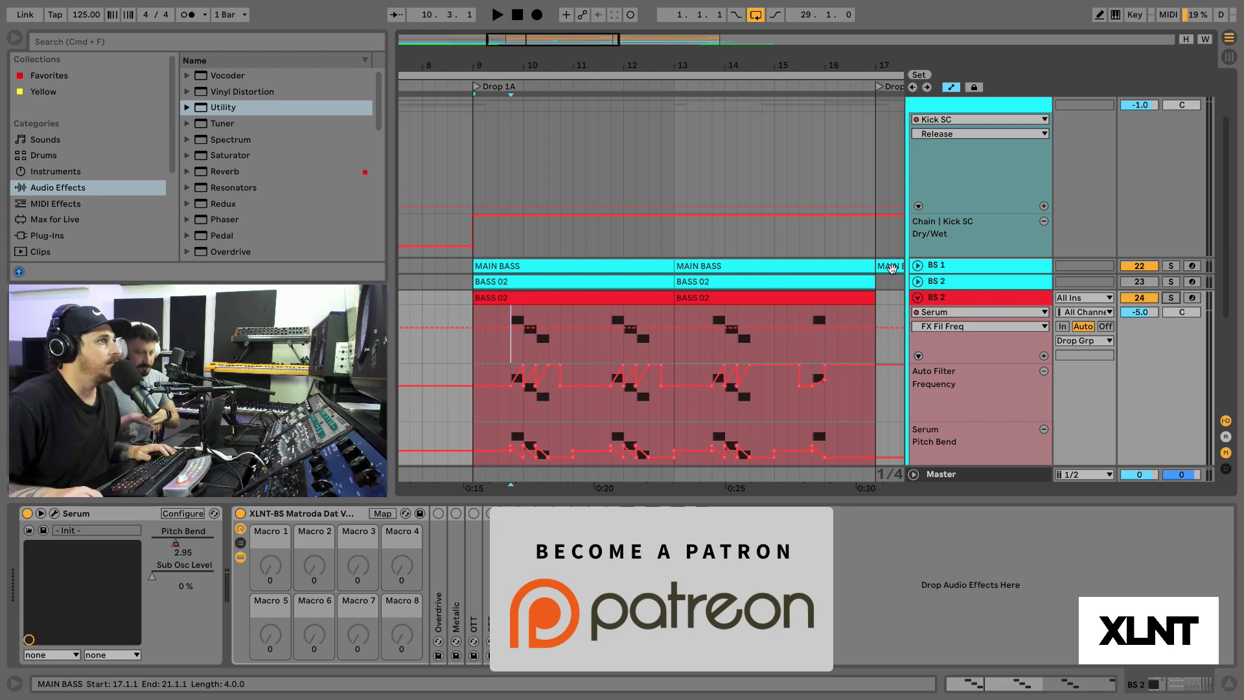
pyautogui.click(783, 295)
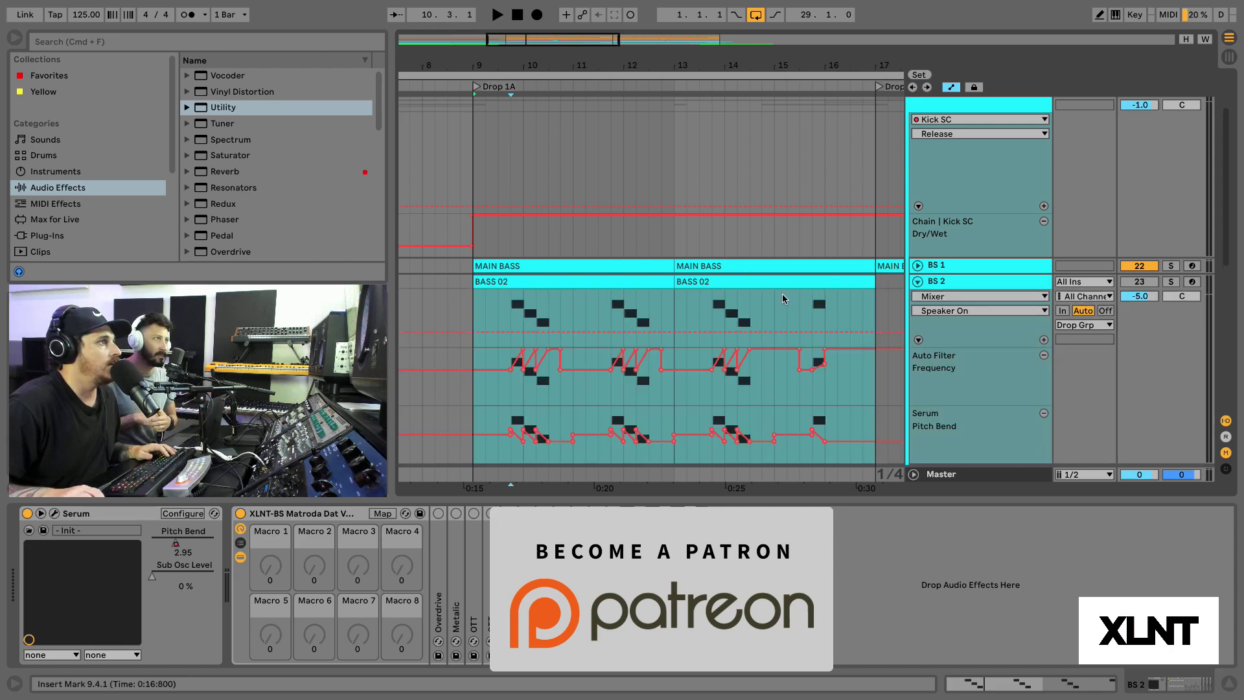
pyautogui.click(917, 281)
pyautogui.click(917, 266)
pyautogui.click(537, 301)
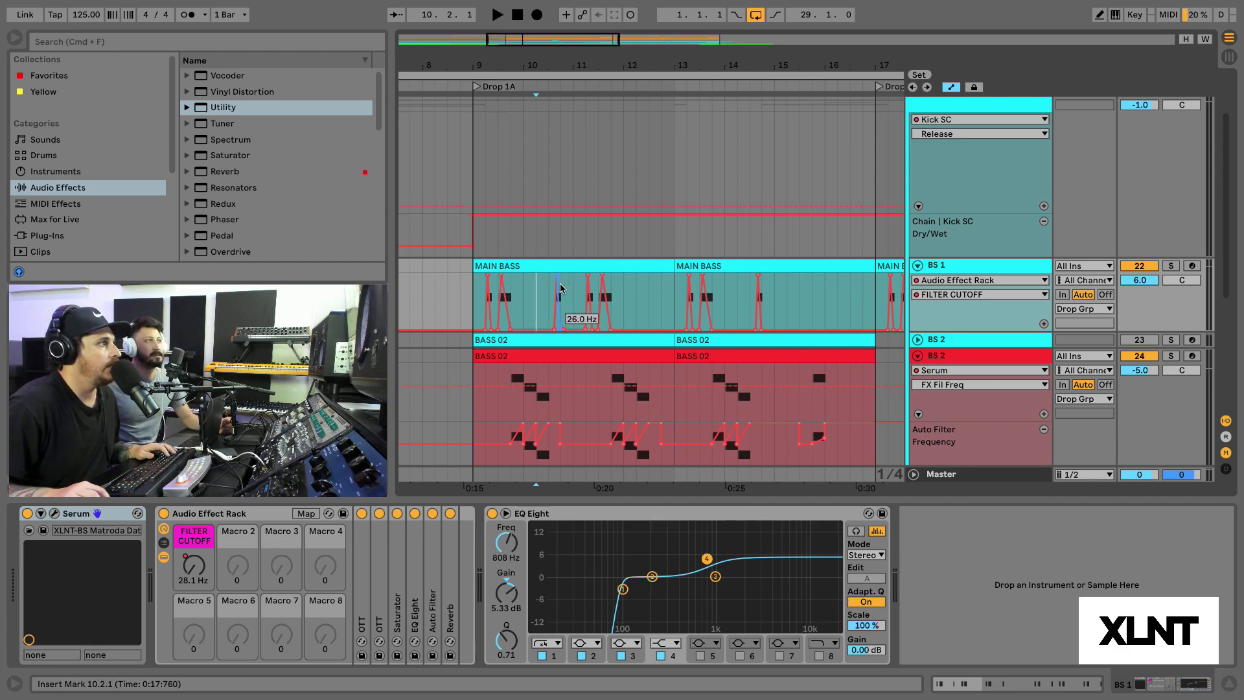
# Step: Audition the BS 1 track from 10.3.1, first soloed and a second time with the full mix
pyautogui.click(551, 291)
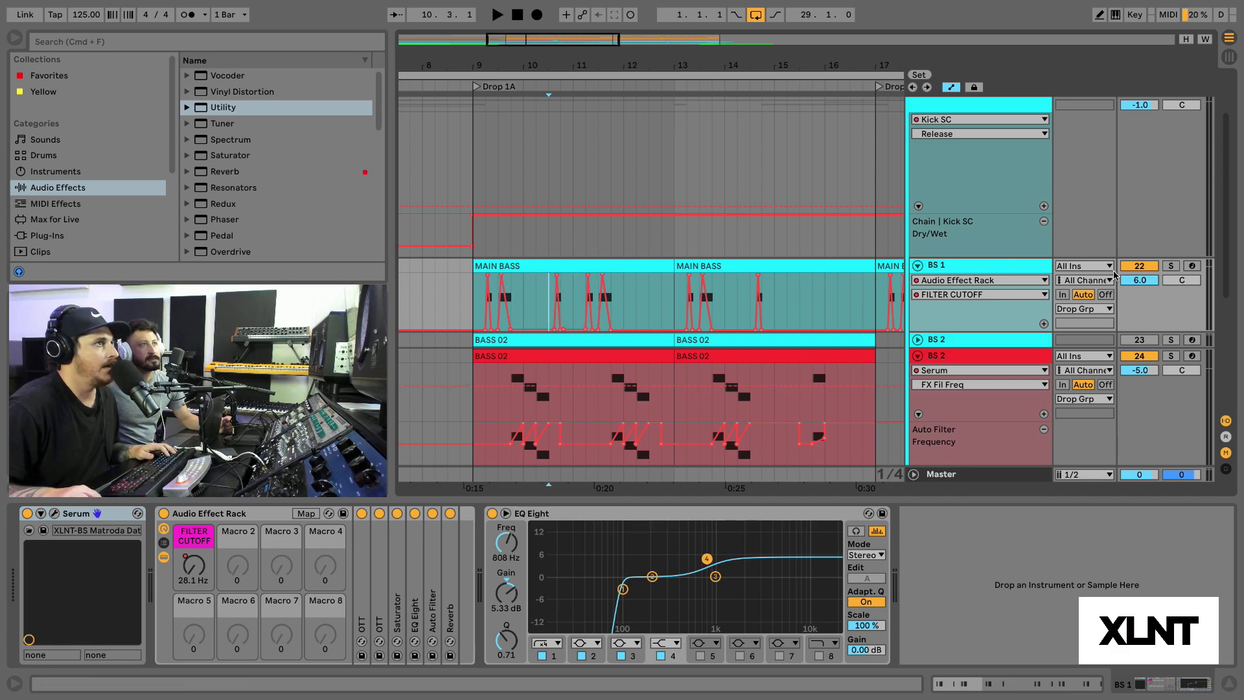
pyautogui.click(1170, 266)
pyautogui.press('space')
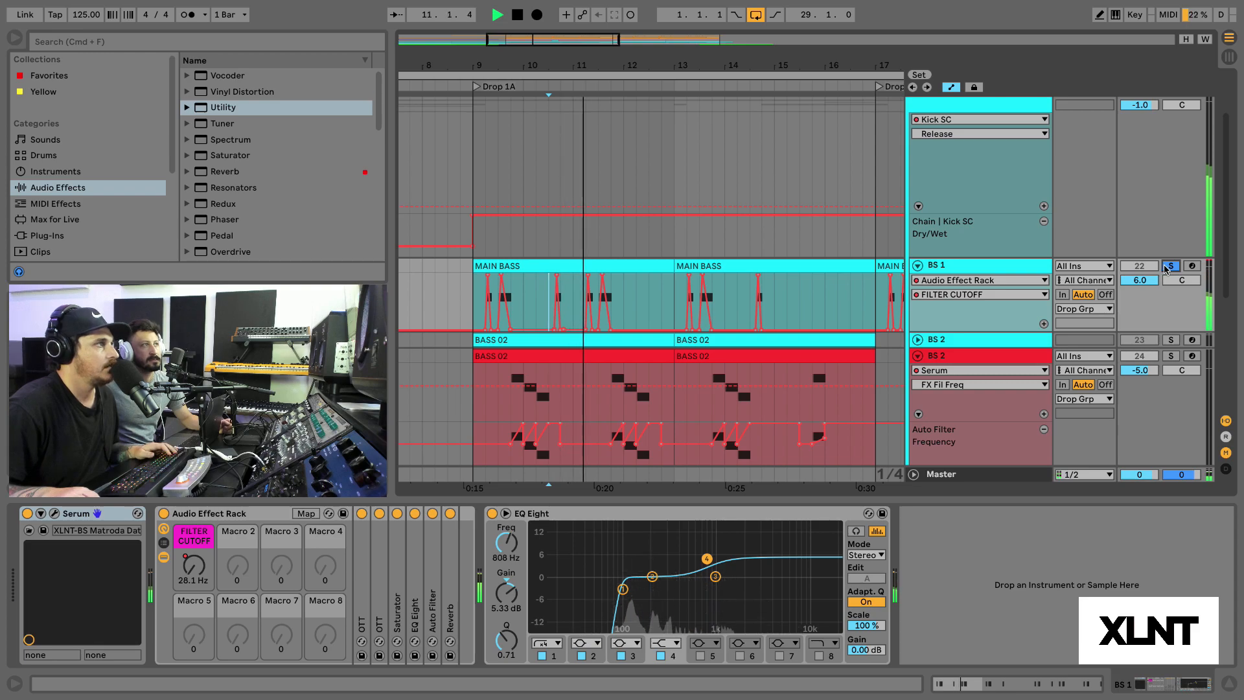
pyautogui.click(1169, 266)
pyautogui.press('space')
pyautogui.press('space')
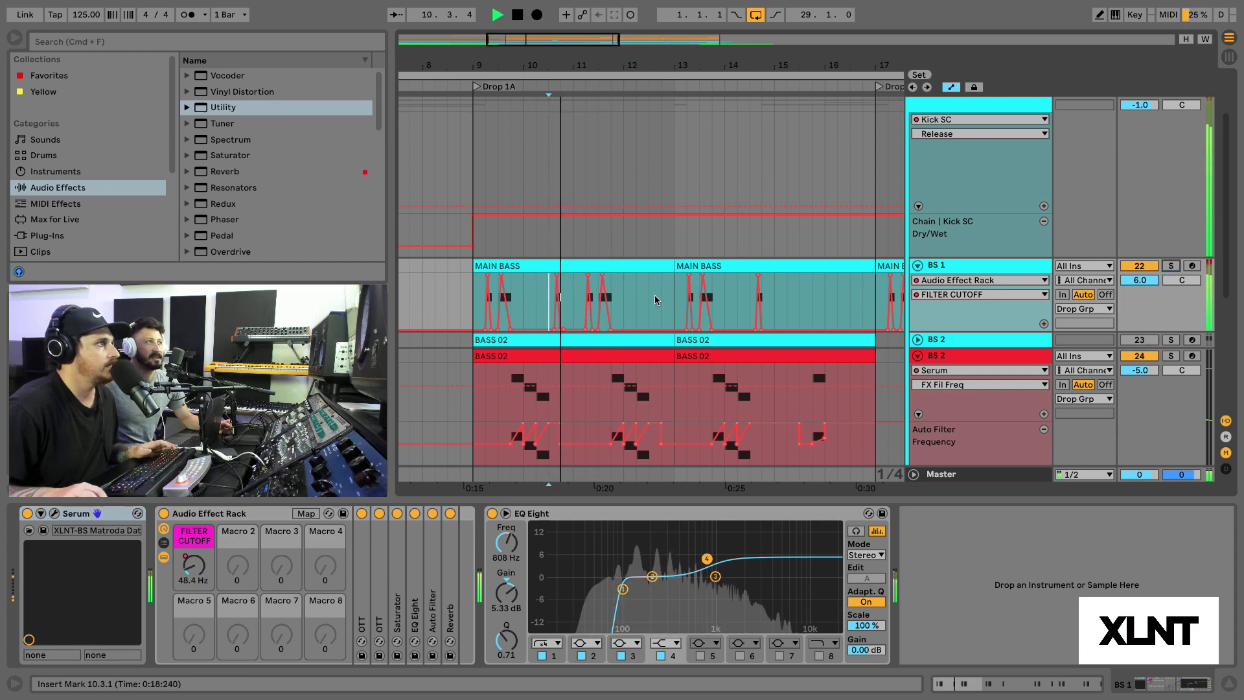
# Step: Solo the BS - Wub 1 track and play its clip, and switch the solo to BS - Wub 2 at Drop 1B
pyautogui.scroll(-5, 650, 302)
pyautogui.press('space')
pyautogui.click(654, 323)
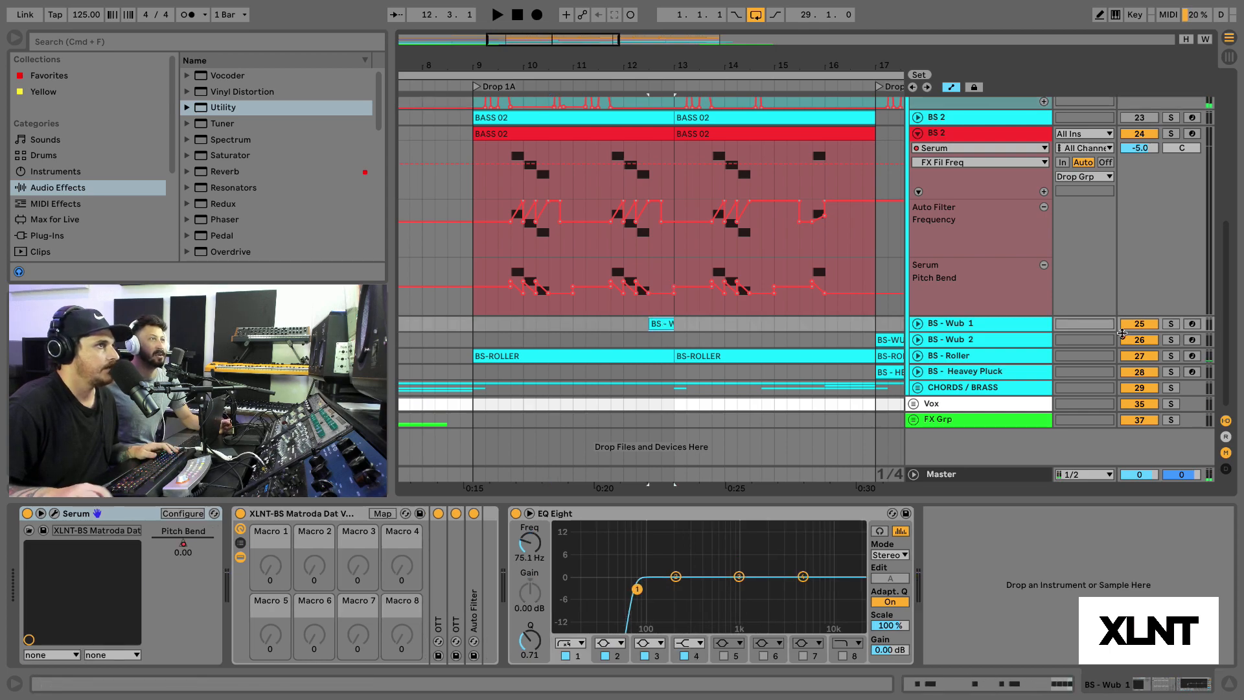
pyautogui.click(1170, 324)
pyautogui.press('space')
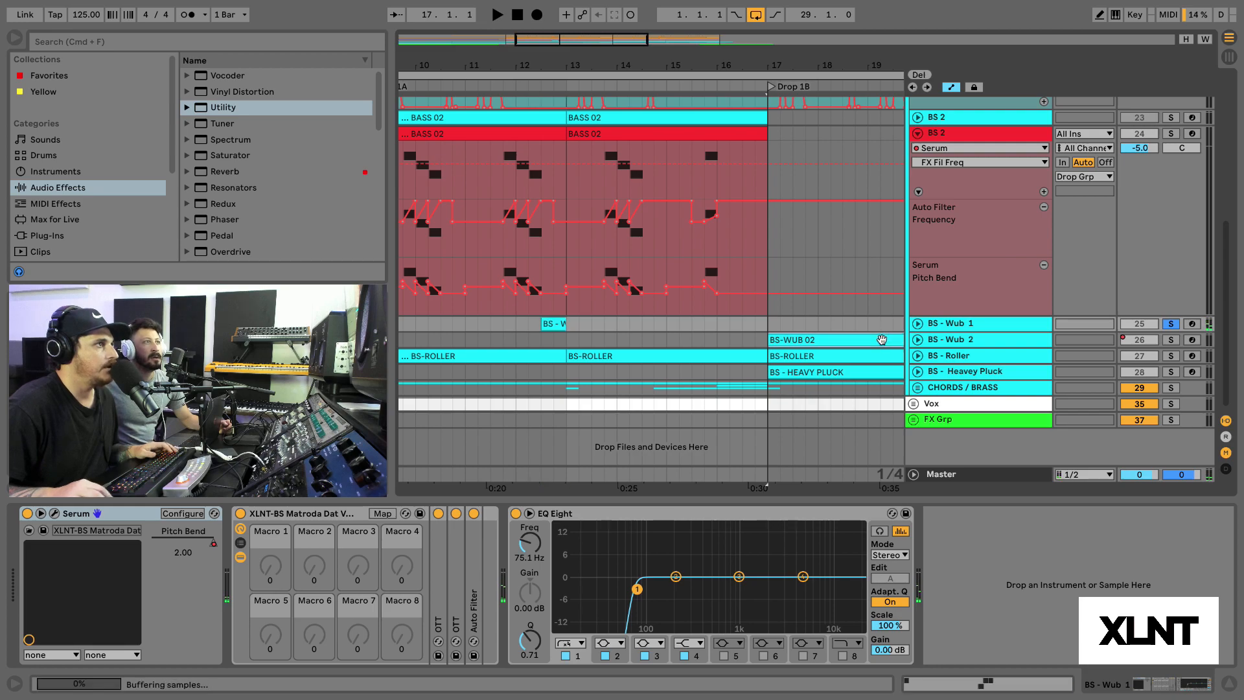
pyautogui.click(1179, 339)
pyautogui.click(1172, 339)
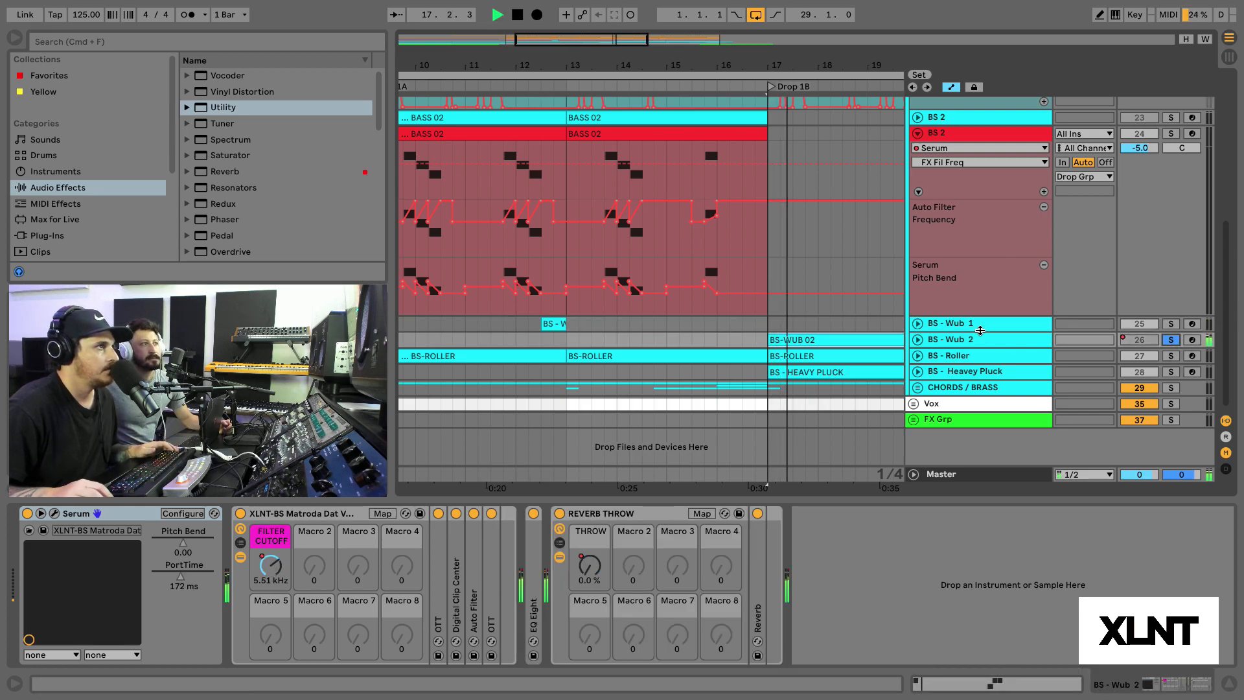
# Step: Solo and expand the BS - Roller track, audition its note in Drop 1B, and unsolo and collapse the track
pyautogui.click(1171, 356)
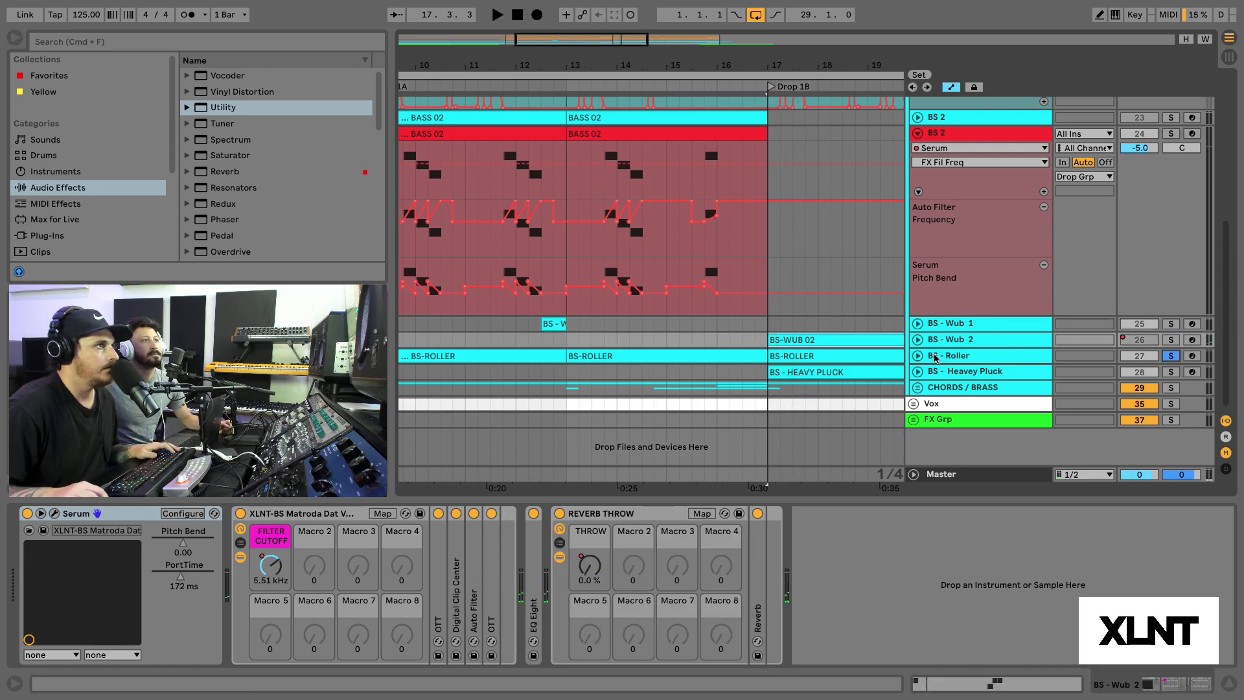
pyautogui.click(917, 356)
pyautogui.click(868, 416)
pyautogui.press('space')
pyautogui.press('space')
pyautogui.press('space')
pyautogui.press('space')
pyautogui.click(1175, 357)
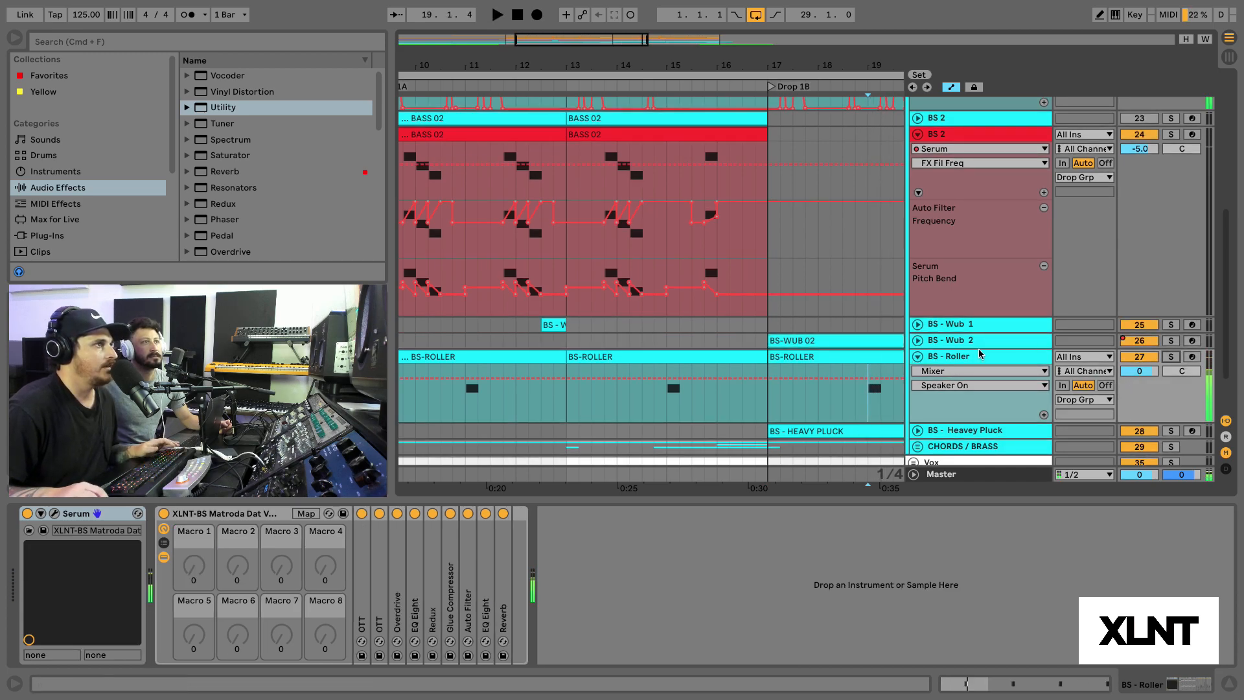
pyautogui.click(919, 356)
# Step: Expand the BS - Heavey Pluck track, audition it from 17.4.1 in solo and in the mix, and collapse it
pyautogui.click(934, 375)
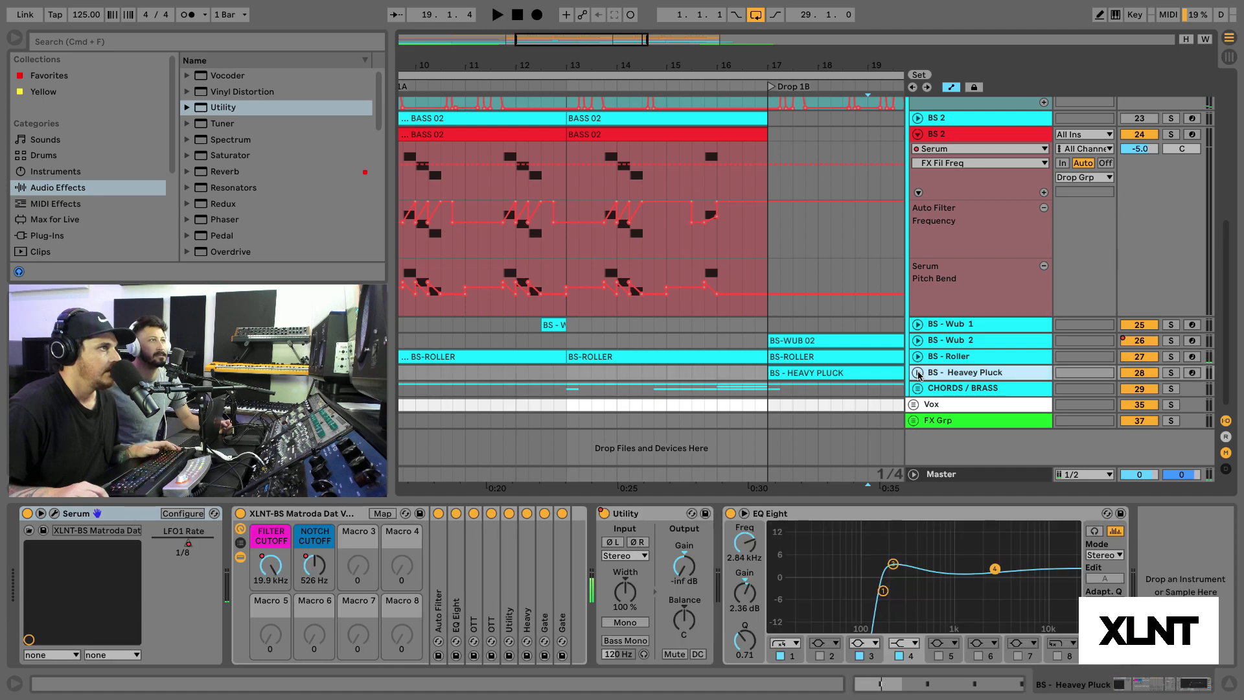
pyautogui.click(919, 373)
pyautogui.click(806, 422)
pyautogui.click(1170, 373)
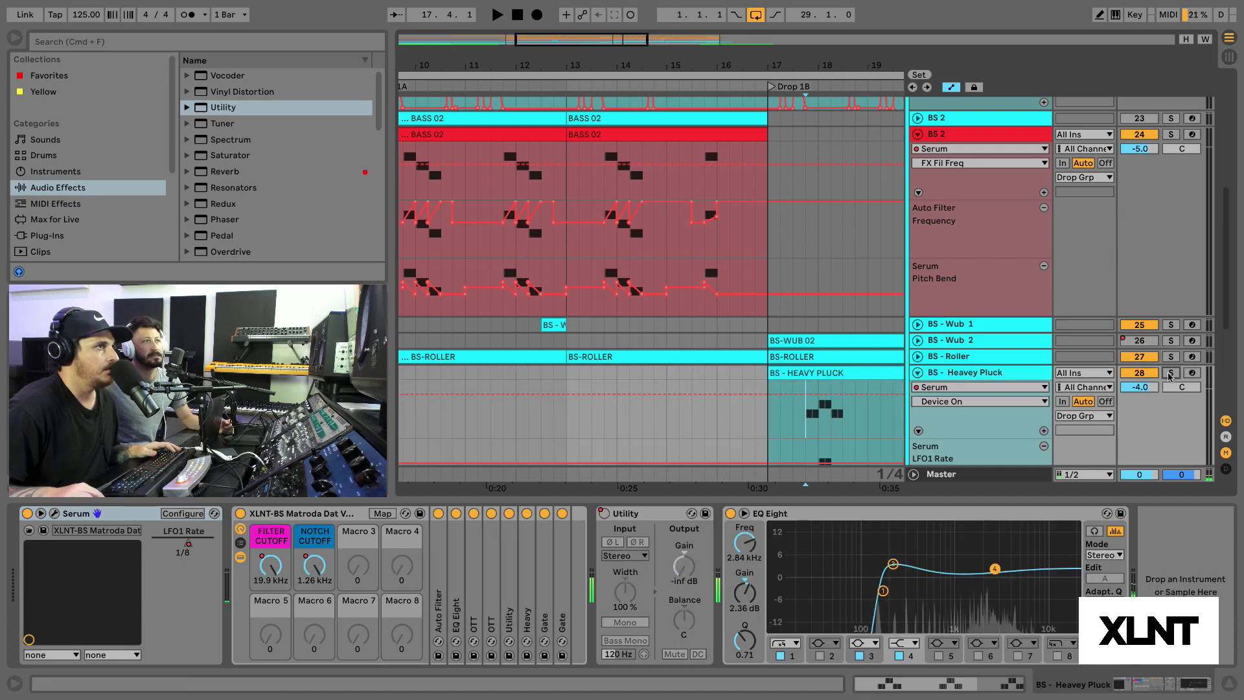
pyautogui.press('space')
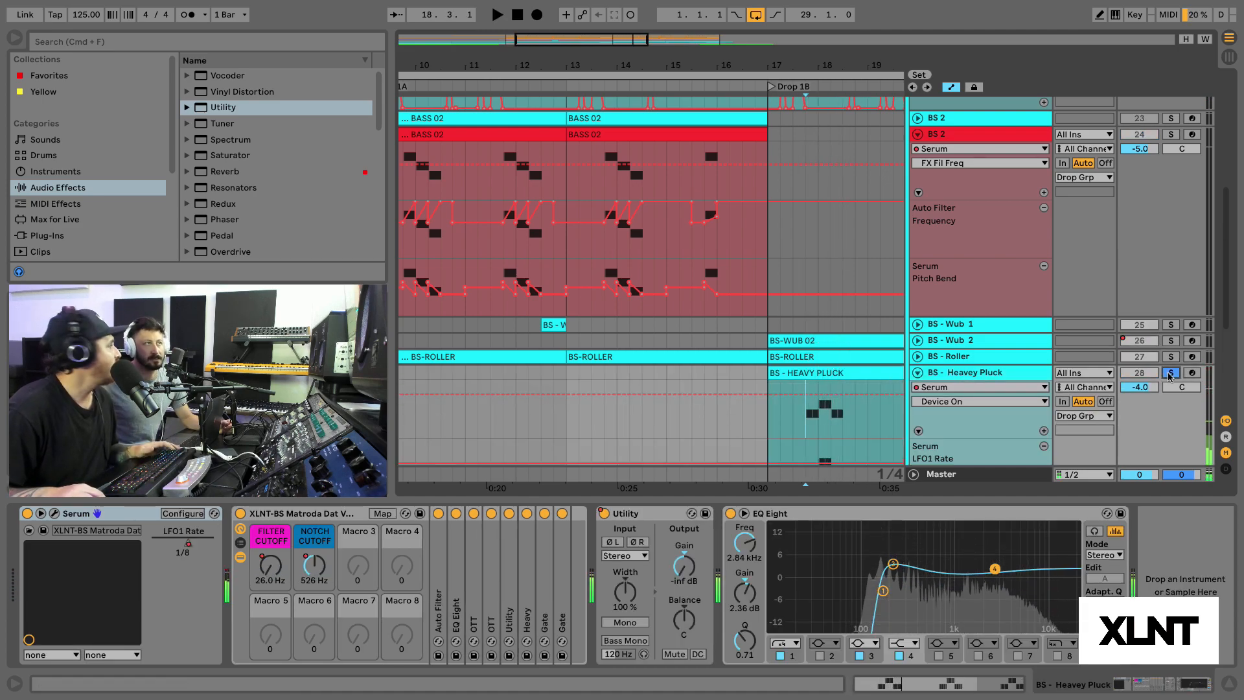
pyautogui.click(1170, 374)
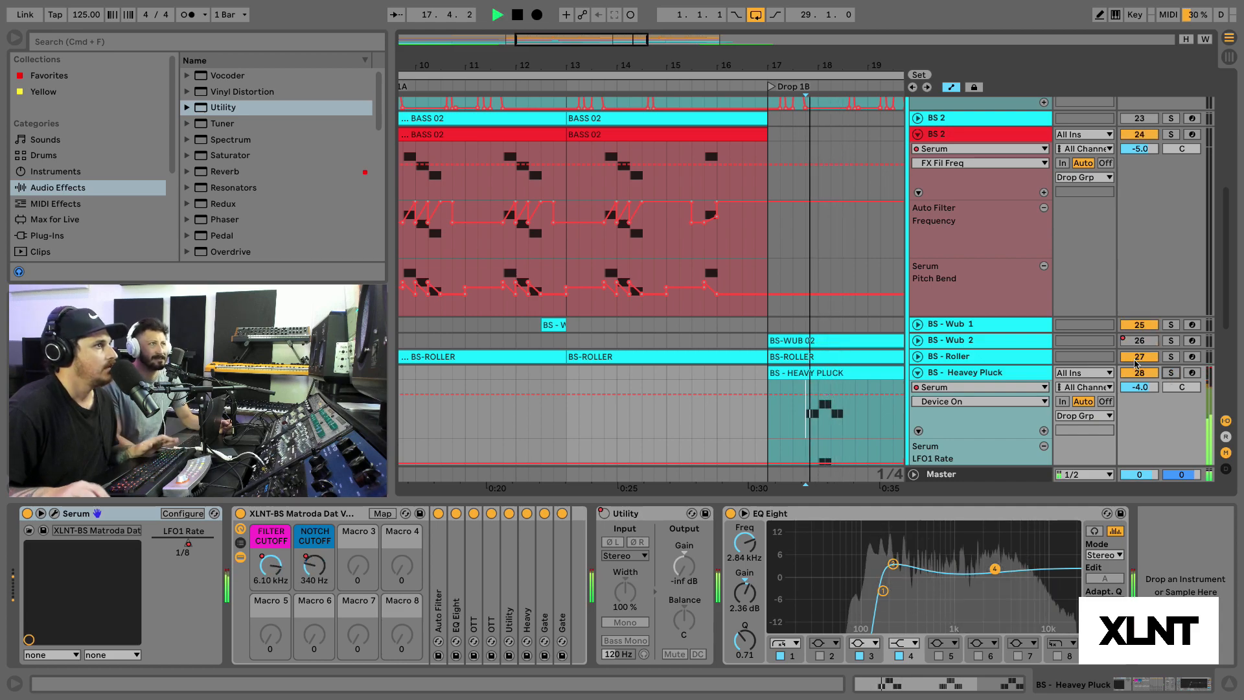
pyautogui.click(919, 373)
pyautogui.press('space')
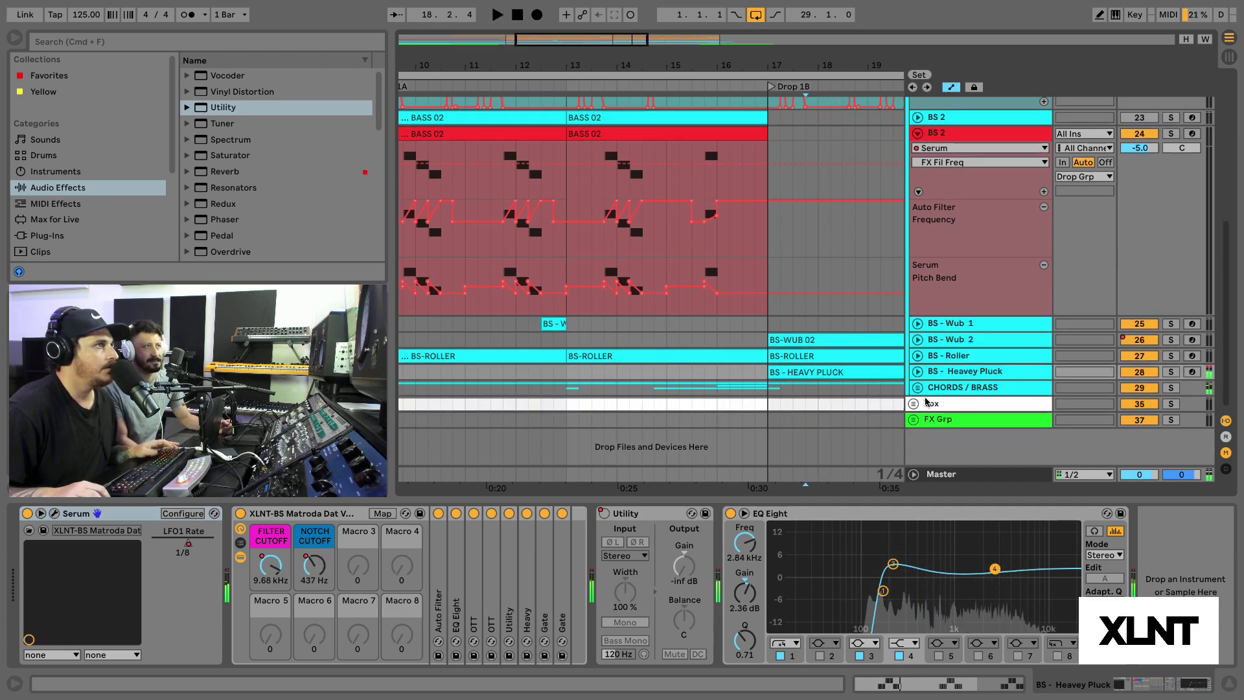
# Step: Expand the CHORDS / BRASS group to view its tracks and collapse it again
pyautogui.click(936, 389)
pyautogui.click(918, 387)
pyautogui.scroll(-3, 933, 394)
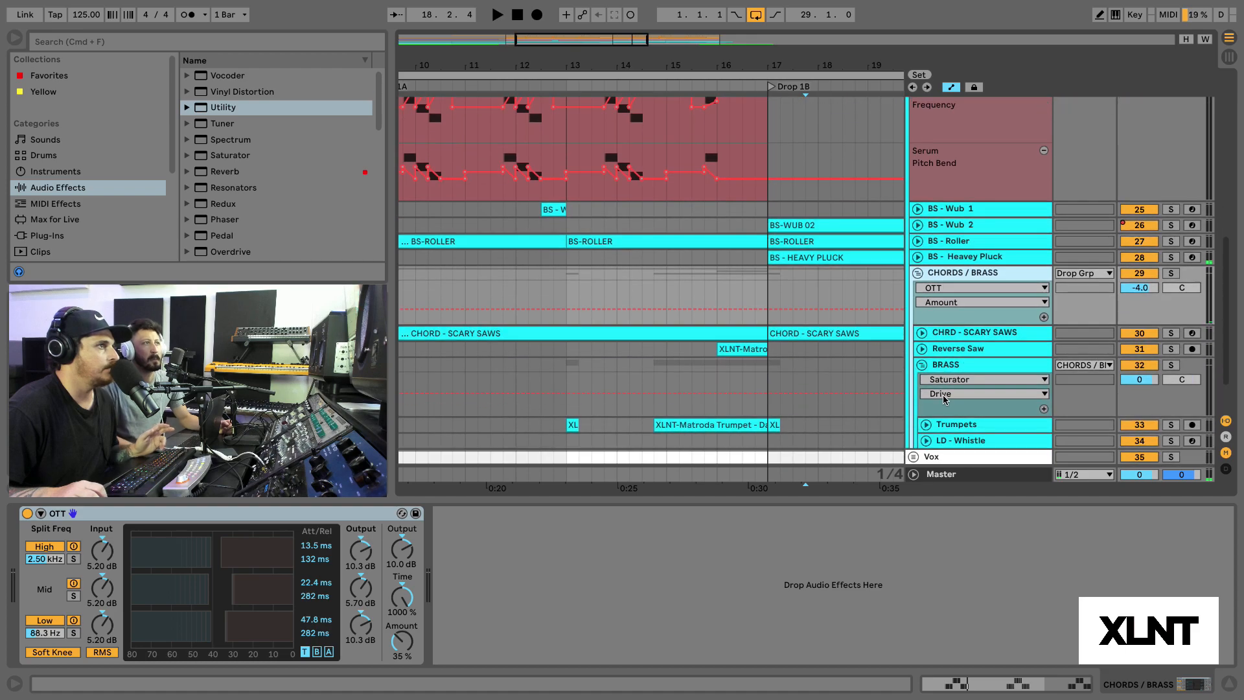
pyautogui.click(918, 275)
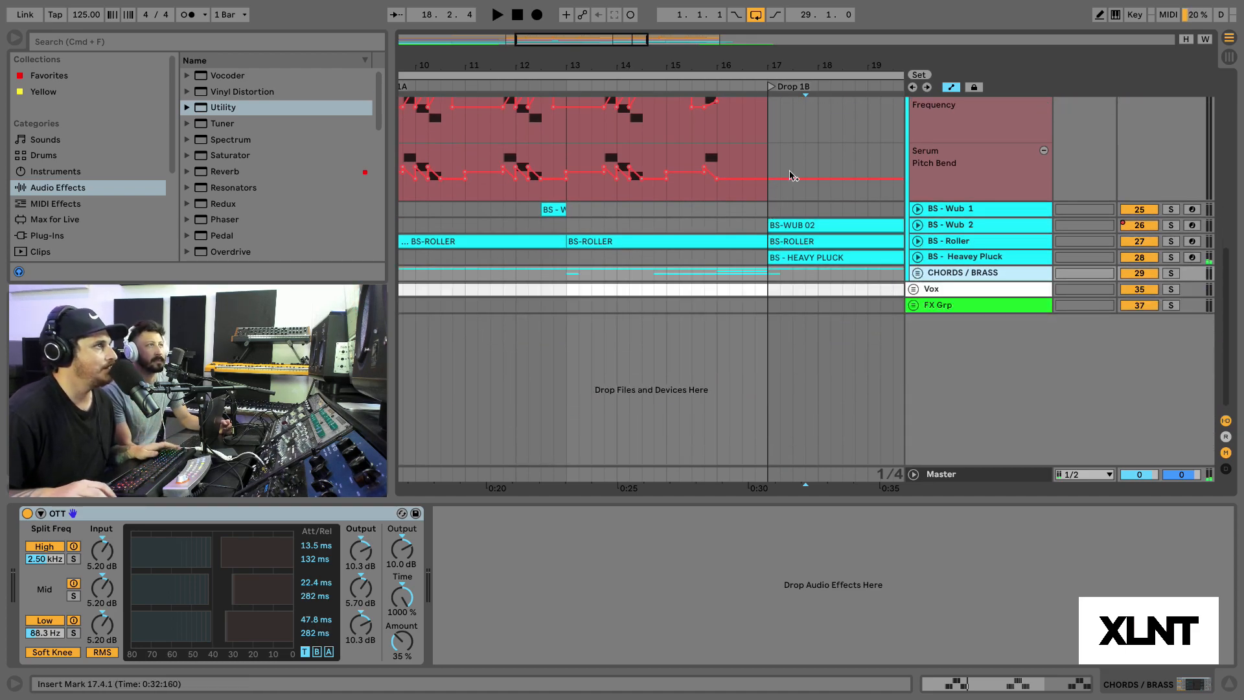
# Step: Expand the Drum Grp, solo it, and play it from 18.1.1
pyautogui.click(819, 131)
pyautogui.scroll(8, 819, 133)
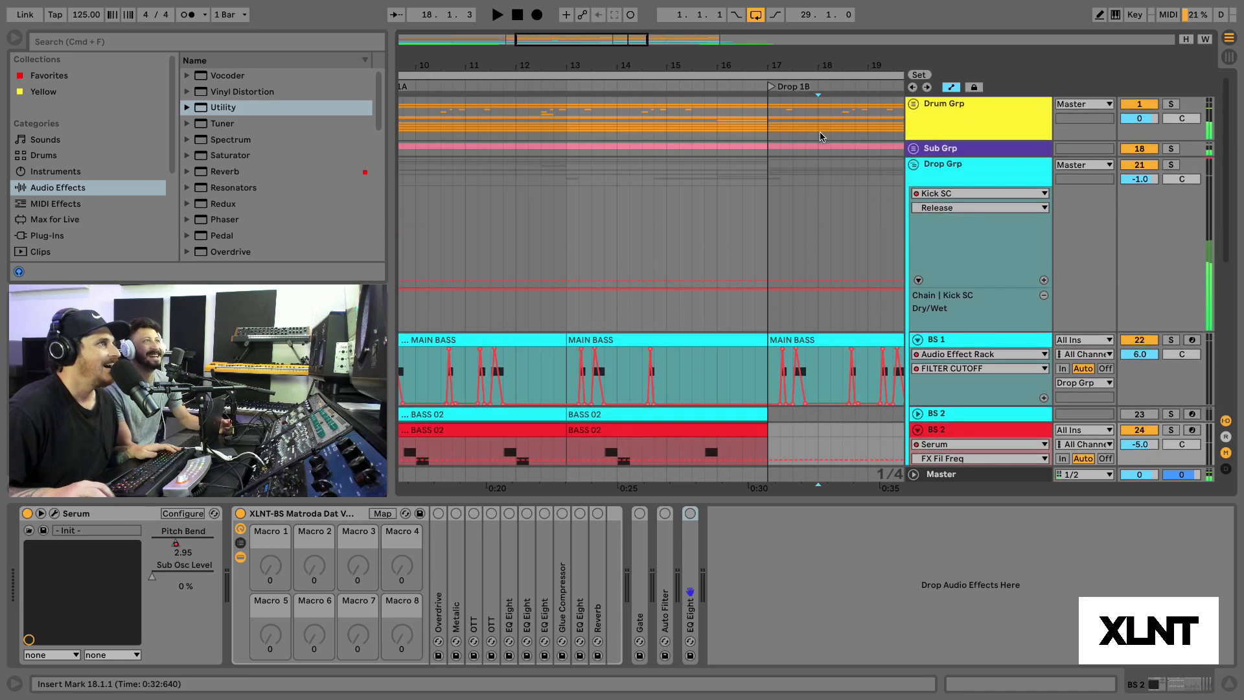
pyautogui.click(913, 104)
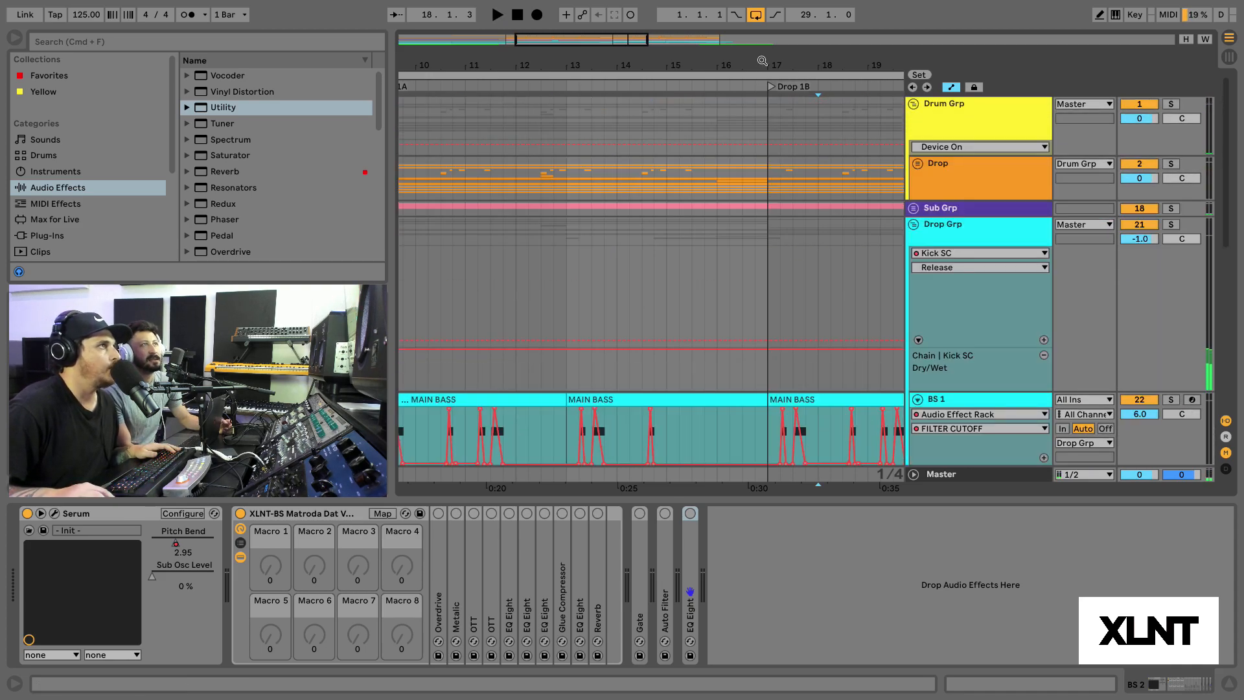
pyautogui.moveTo(762, 61); pyautogui.dragTo(763, 43)
pyautogui.click(1171, 103)
pyautogui.press('space')
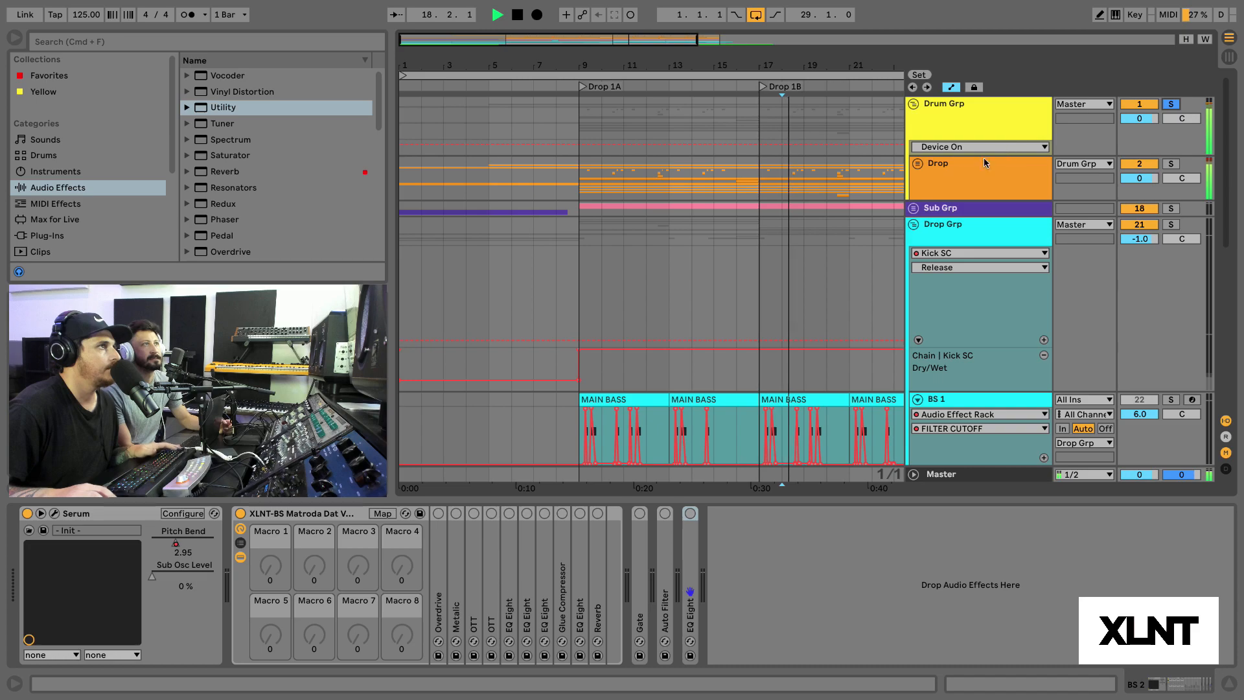
# Step: Expand the Drop drum group and its Kick track, and show the Clap track's devices
pyautogui.click(917, 163)
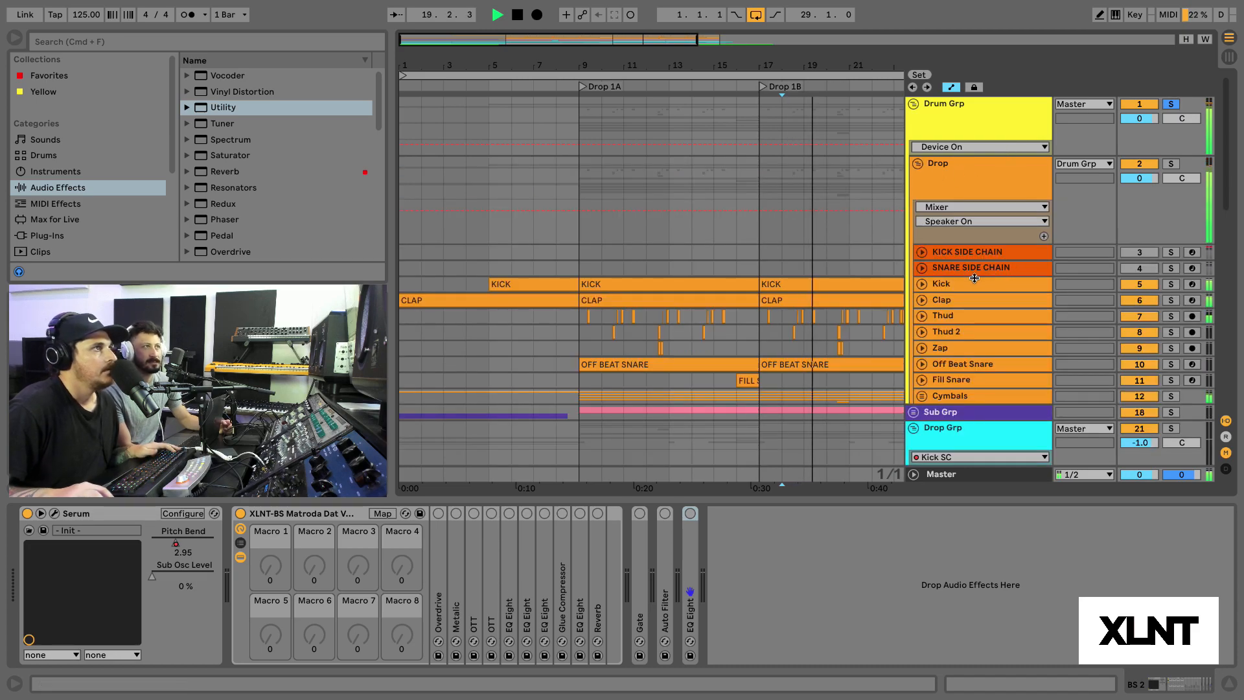
pyautogui.click(922, 283)
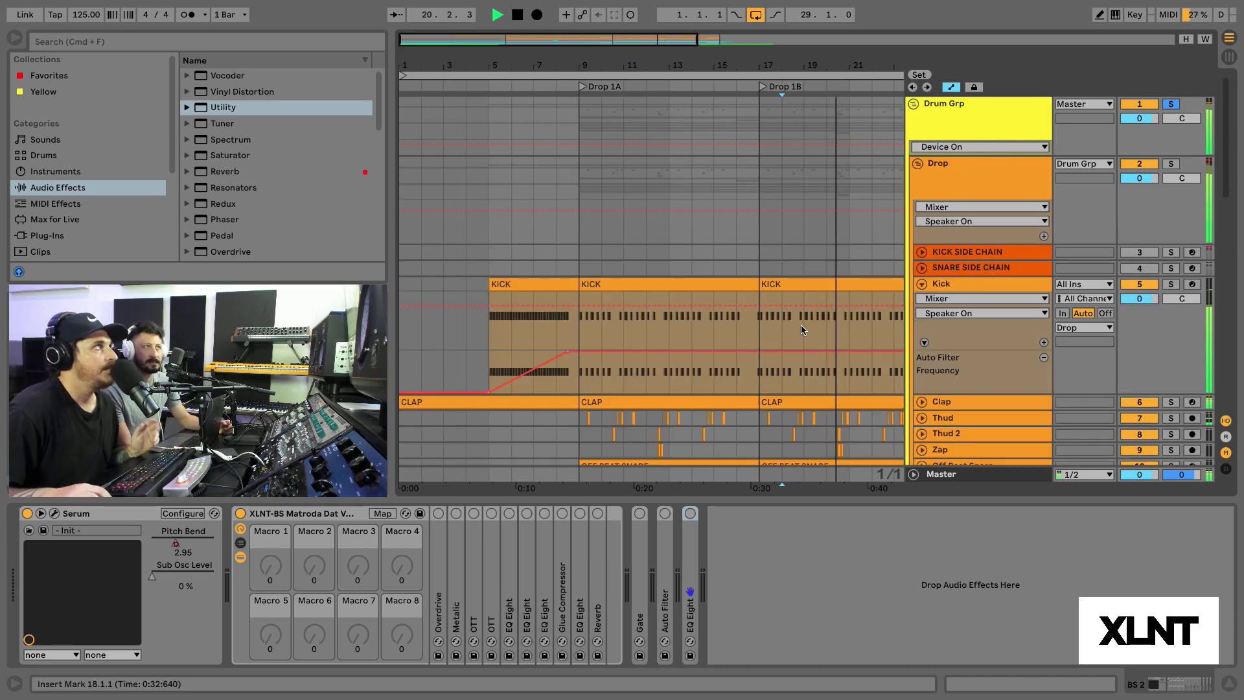
pyautogui.click(934, 402)
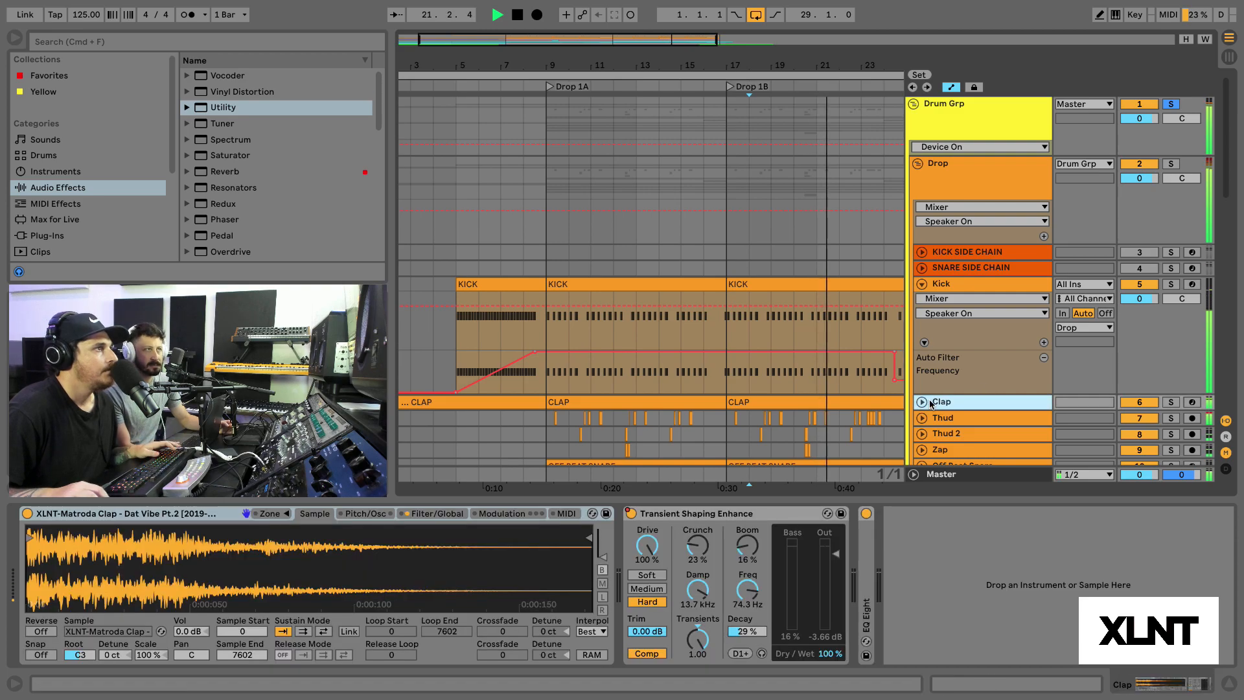
# Step: Expand the Thud track, solo it briefly during playback, stop, and unsolo and collapse the track
pyautogui.scroll(-1, 936, 405)
pyautogui.click(922, 397)
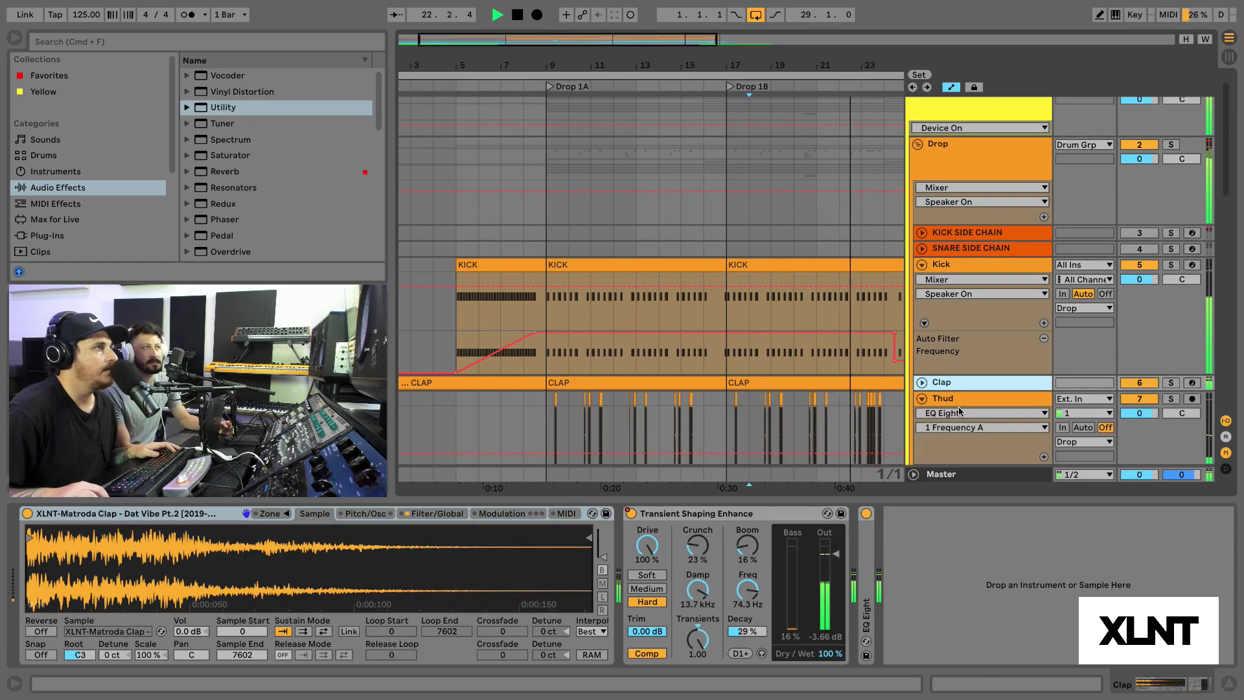
pyautogui.click(1171, 398)
pyautogui.press('space')
pyautogui.click(1171, 400)
pyautogui.click(923, 399)
pyautogui.scroll(-1, 930, 403)
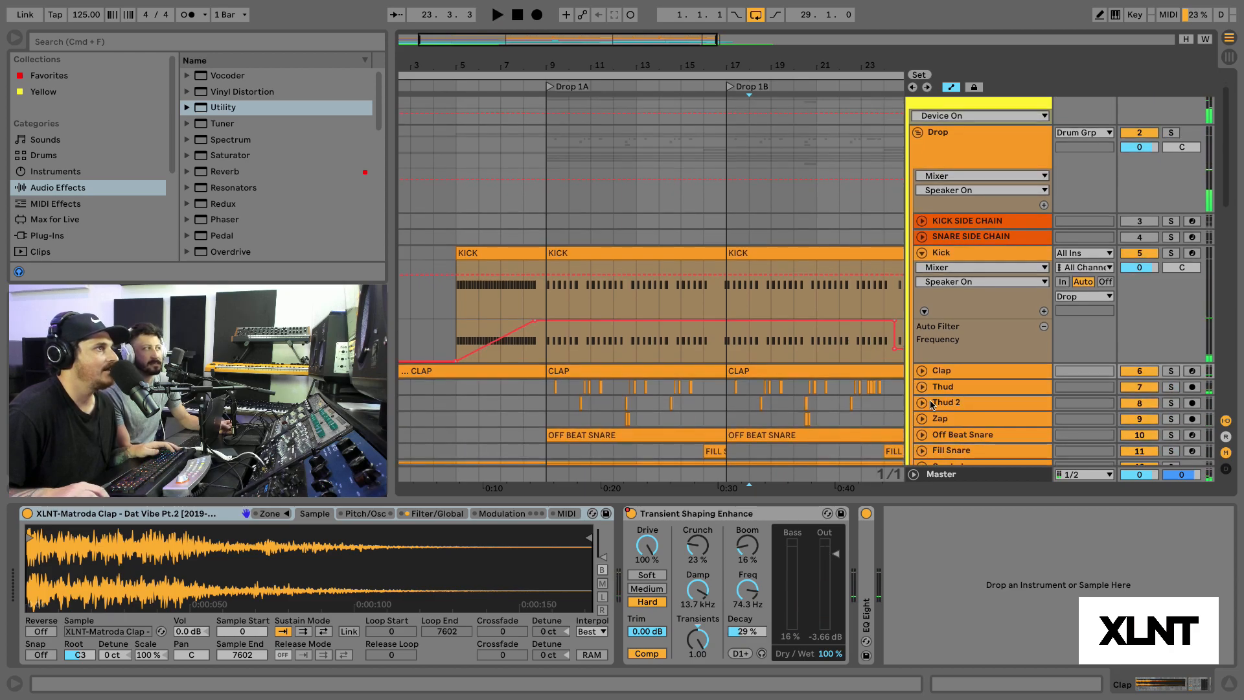
# Step: Look through the Thud 2 and Zap tracks, expand Off Beat Snare, and show the Fill Snare track's devices
pyautogui.click(930, 403)
pyautogui.click(923, 417)
pyautogui.click(915, 435)
pyautogui.click(922, 434)
pyautogui.scroll(-5, 940, 363)
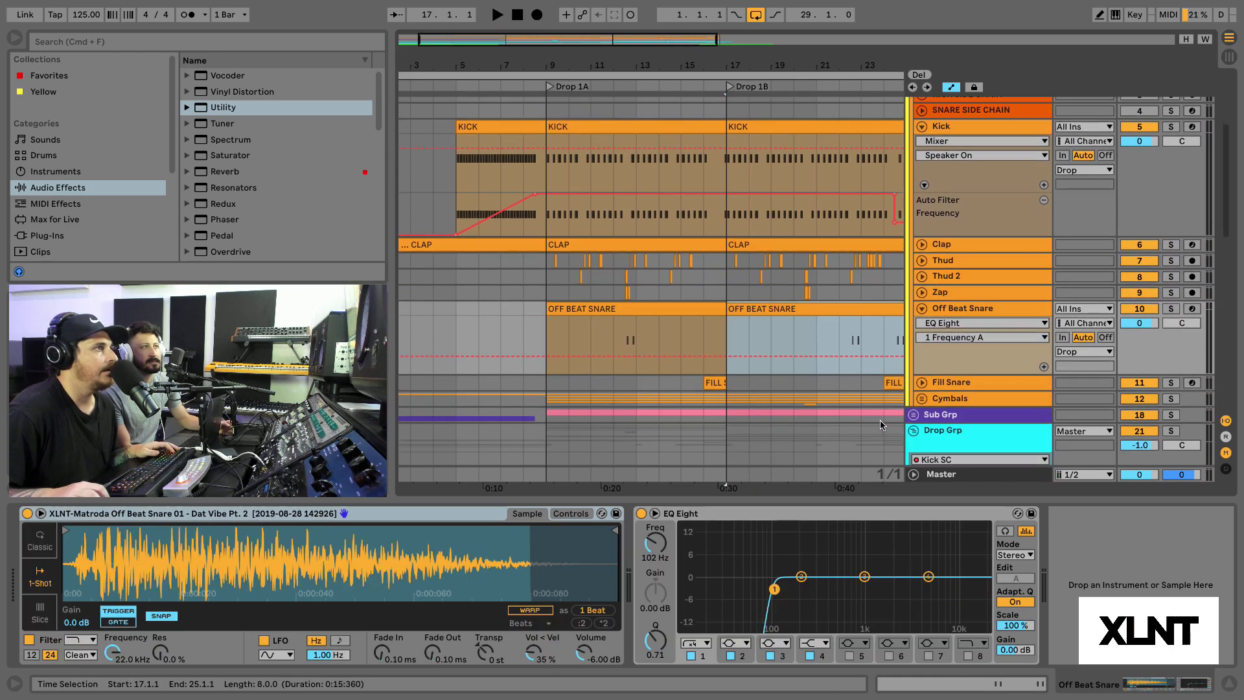
pyautogui.click(938, 385)
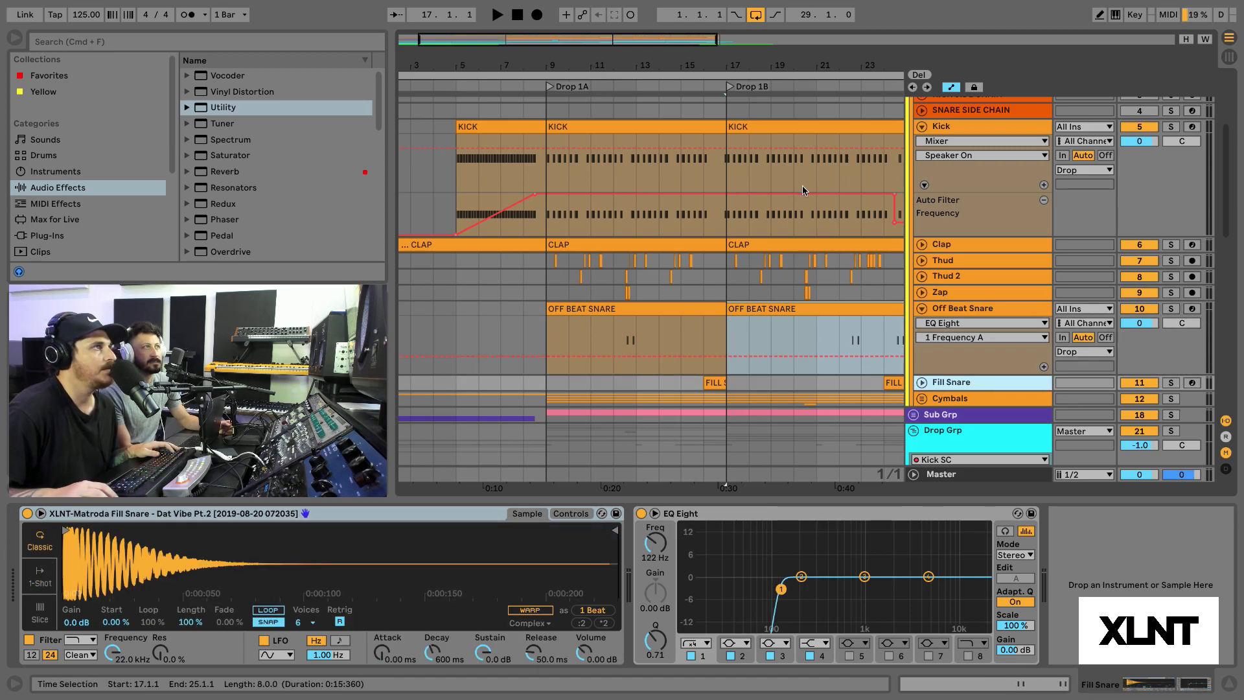
# Step: Expand the Clap track to view its notes, and collapse the Clap, Kick and Off Beat Snare tracks
pyautogui.scroll(1, 881, 312)
pyautogui.click(922, 271)
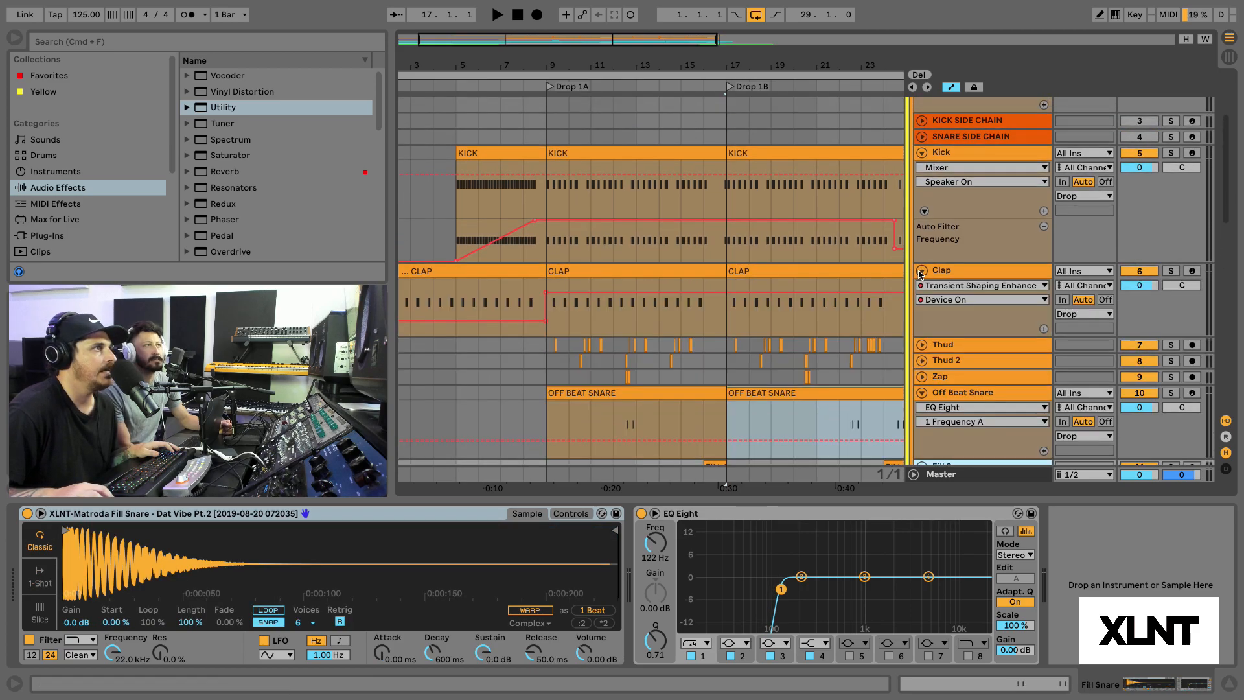
pyautogui.click(921, 270)
pyautogui.click(922, 153)
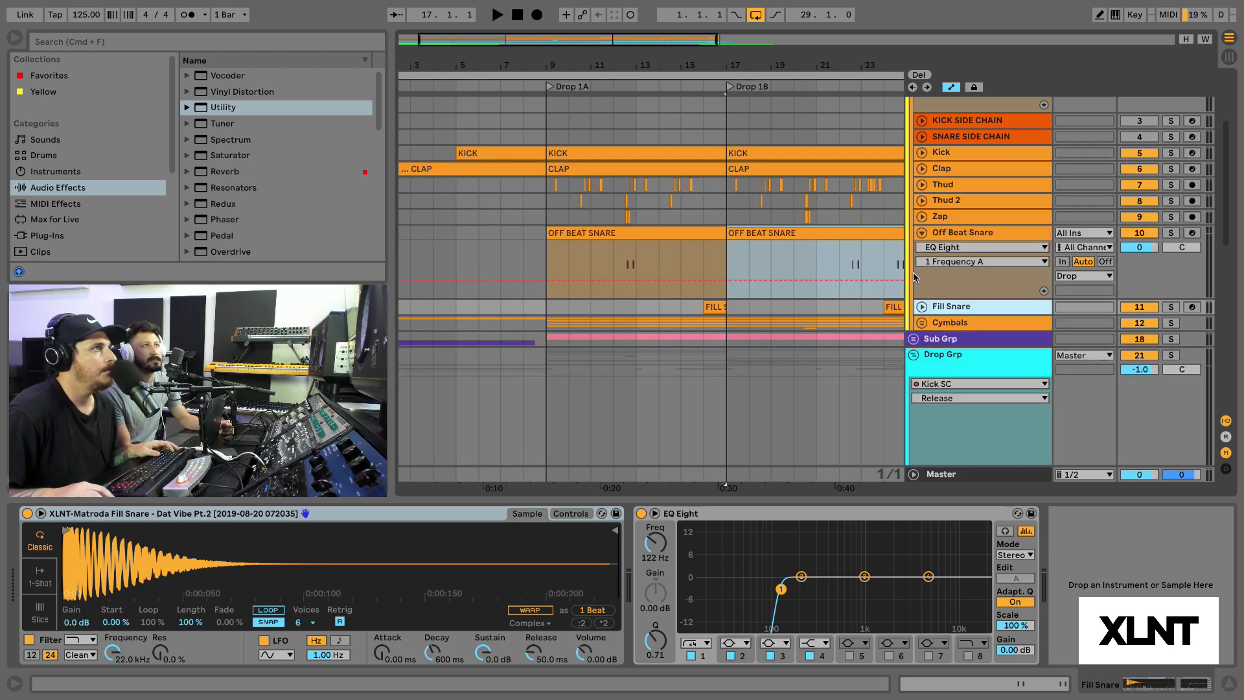
pyautogui.click(924, 229)
pyautogui.click(922, 232)
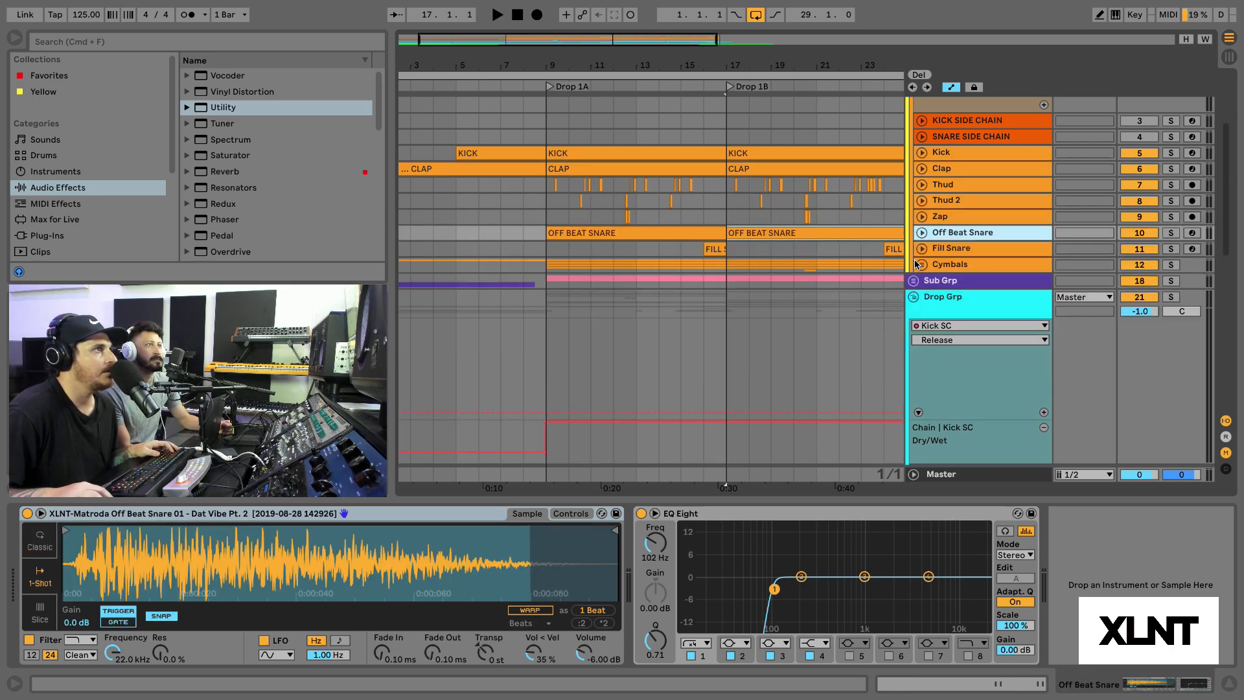
# Step: Expand the Cymbals group and all of its tracks, and start playback from 20.1.1
pyautogui.click(921, 264)
pyautogui.click(726, 299)
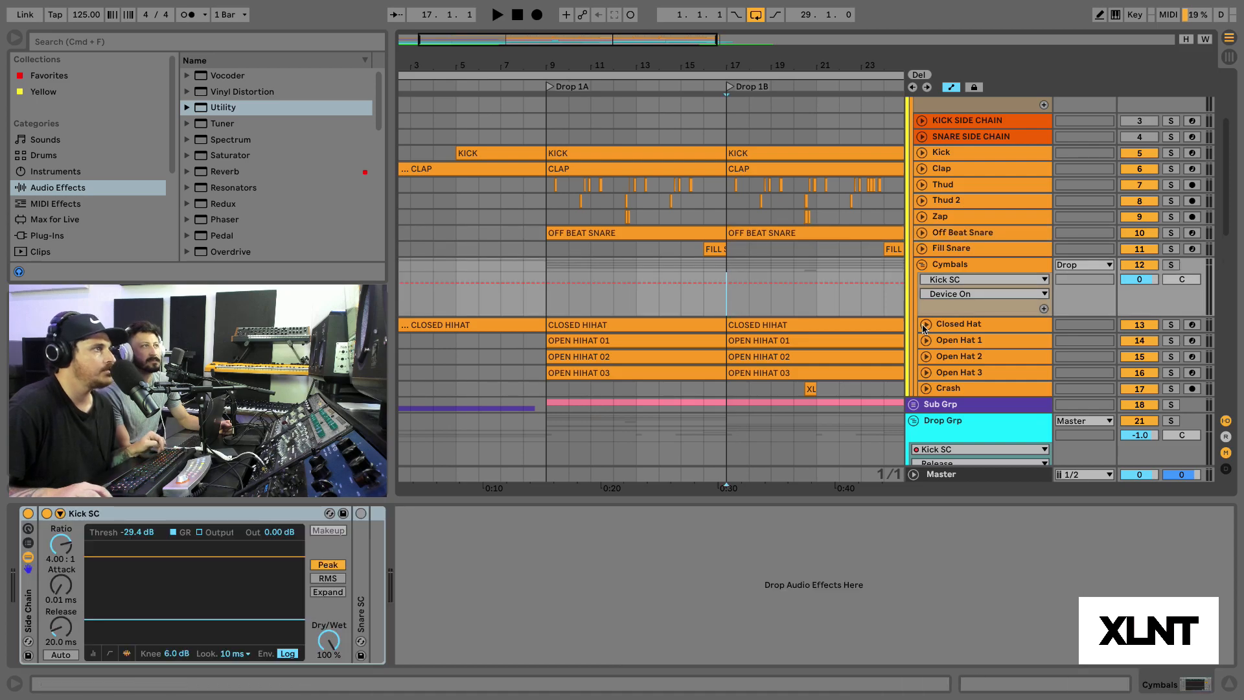
pyautogui.keyDown('alt'); pyautogui.click(926, 326); pyautogui.keyUp('alt')
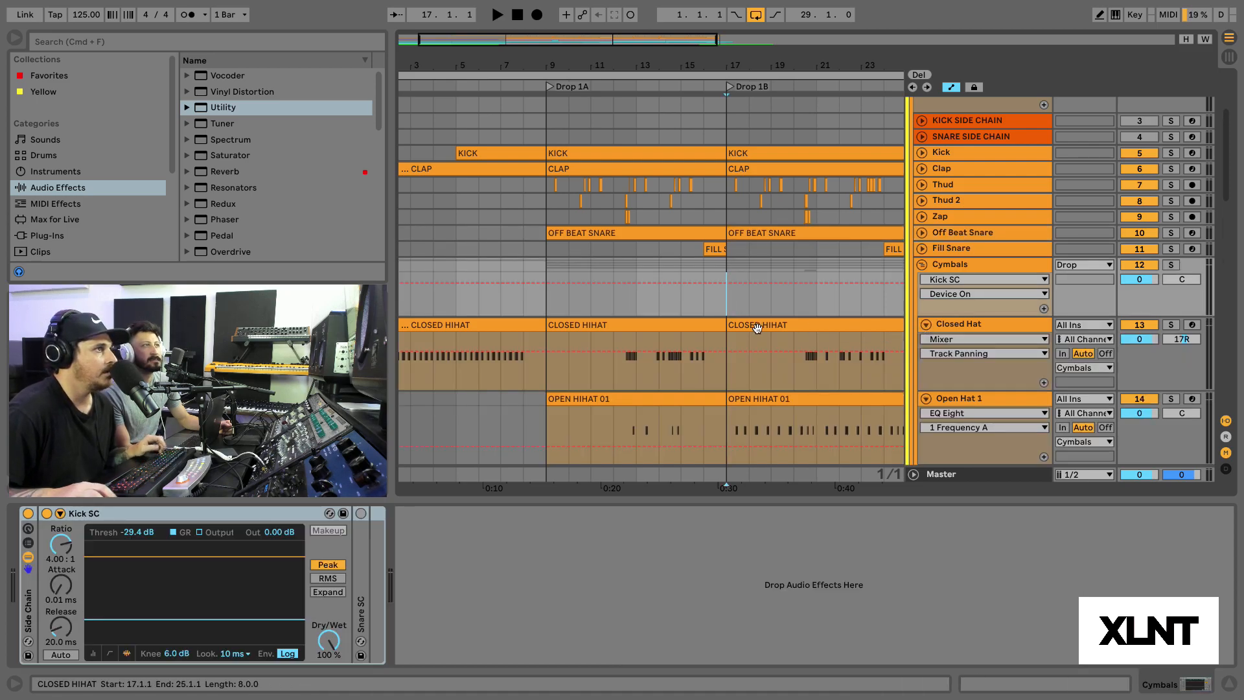
pyautogui.click(792, 373)
pyautogui.press('space')
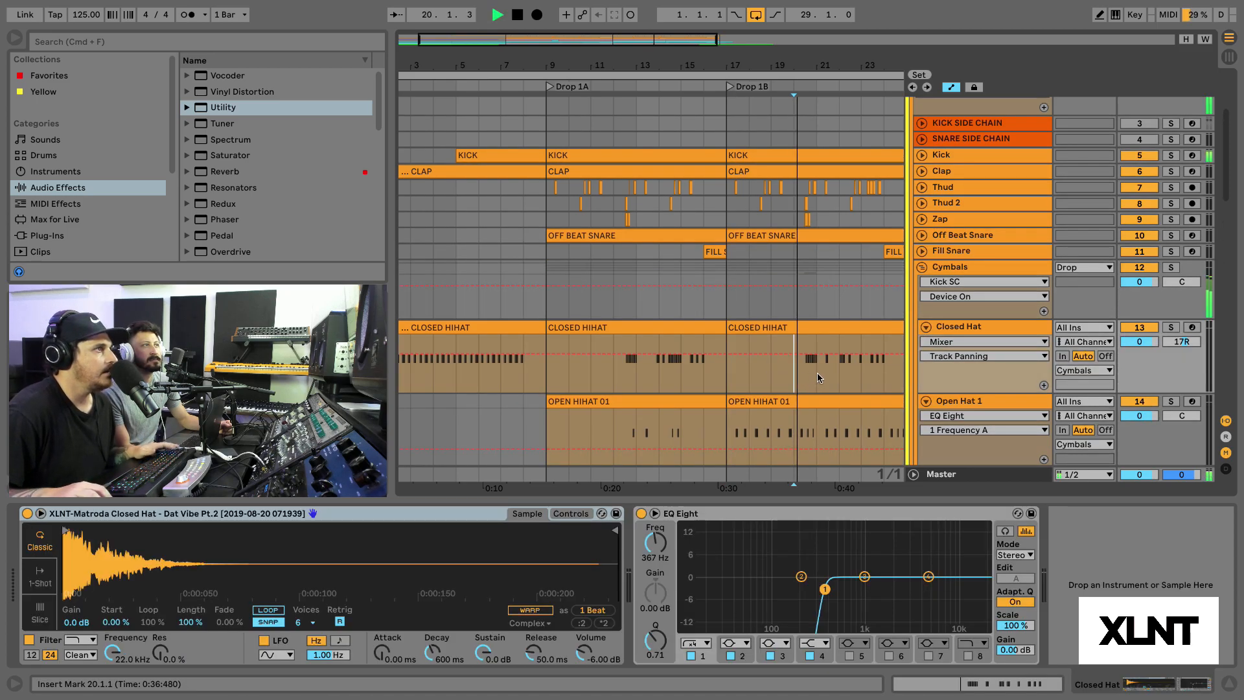
# Step: Solo the Cymbals group during playback, switch the solo to the Drop drum group, and replay from 20.1.1
pyautogui.click(1170, 268)
pyautogui.scroll(5, 1170, 269)
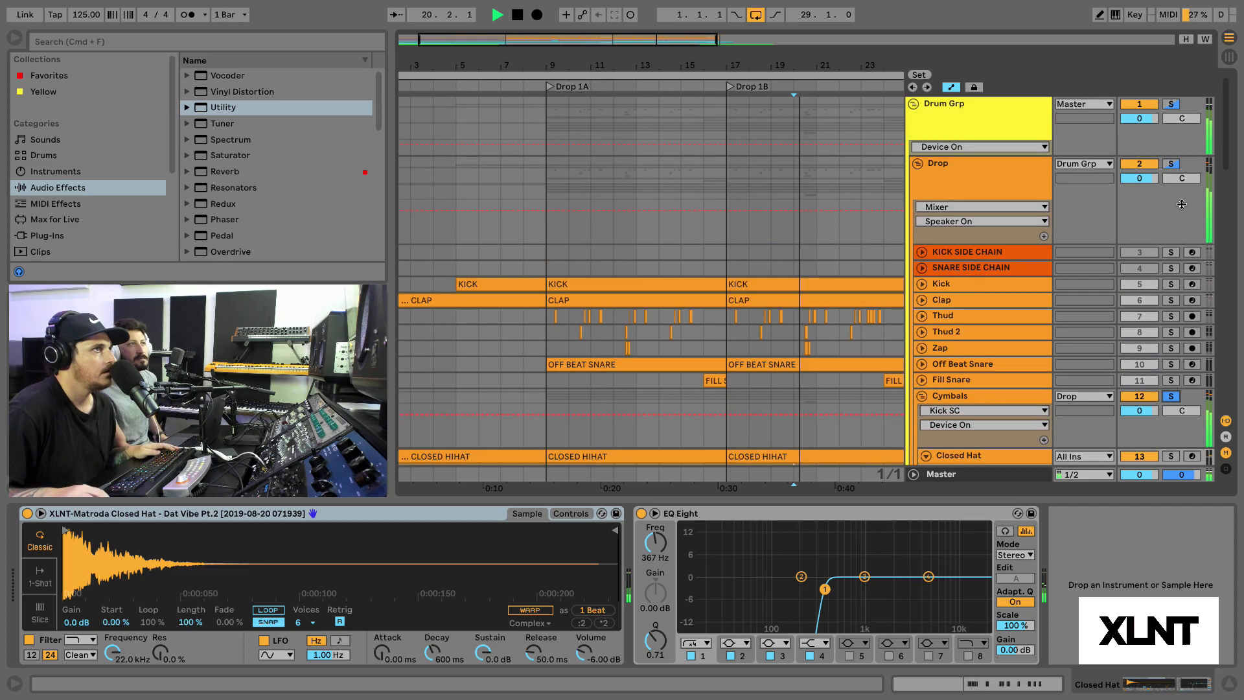
pyautogui.click(1171, 165)
pyautogui.click(1171, 167)
pyautogui.press('space')
pyautogui.click(1171, 167)
pyautogui.press('space')
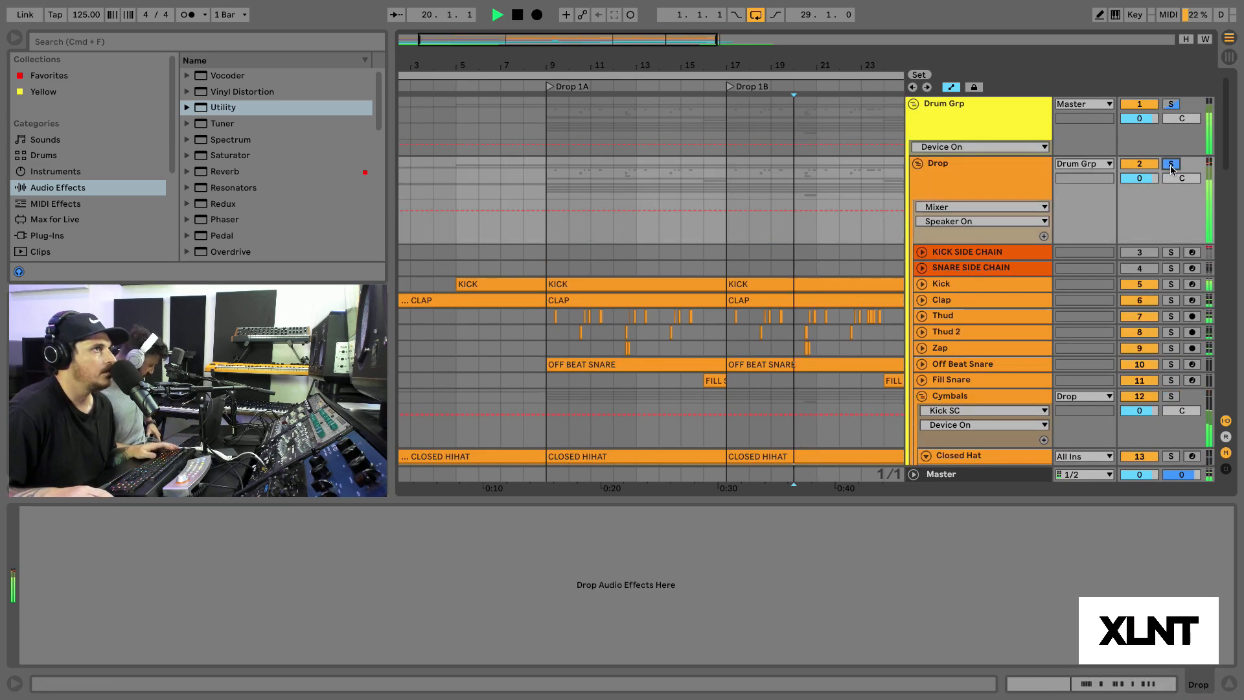
# Step: Examine the Closed Hat and Open Hat patterns in the Cymbals group during playback, and stop the playback
pyautogui.scroll(-6, 802, 415)
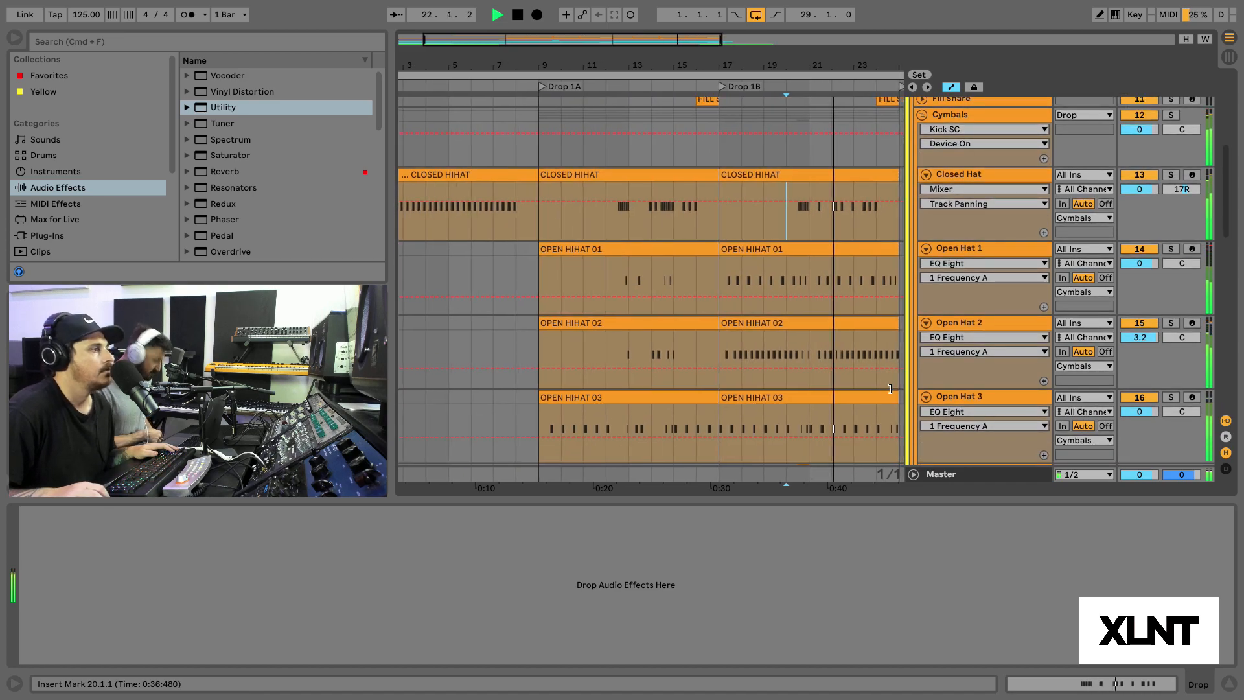
pyautogui.scroll(-4, 892, 387)
pyautogui.scroll(2, 892, 387)
pyautogui.press('space')
pyautogui.scroll(10, 919, 277)
pyautogui.scroll(-5, 954, 269)
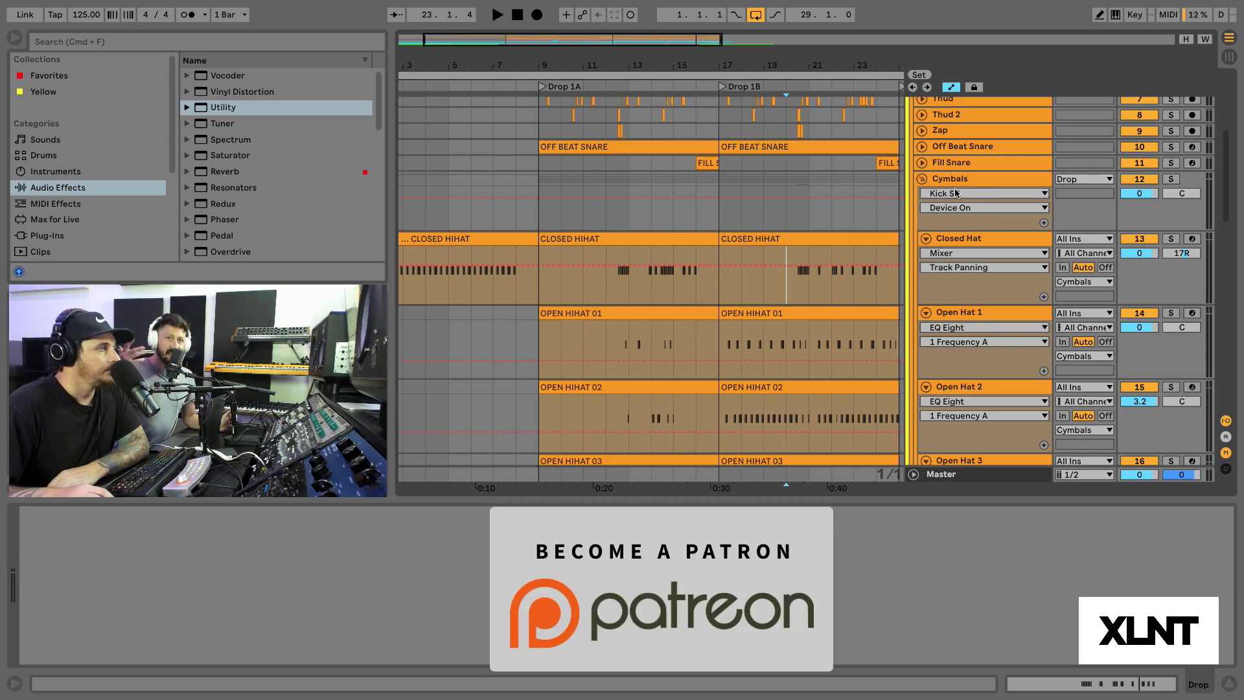
# Step: Collapse the Cymbals group and the Drop drum group
pyautogui.click(921, 180)
pyautogui.scroll(2, 919, 222)
pyautogui.scroll(3, 918, 222)
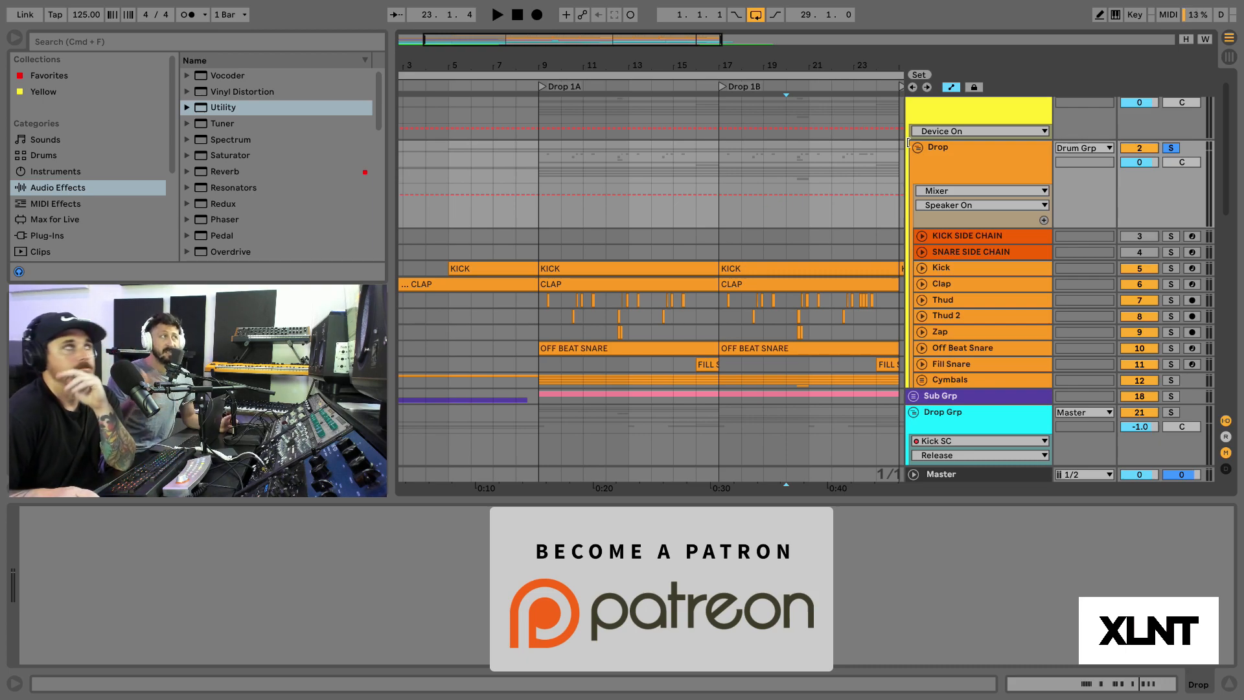
pyautogui.scroll(2, 911, 168)
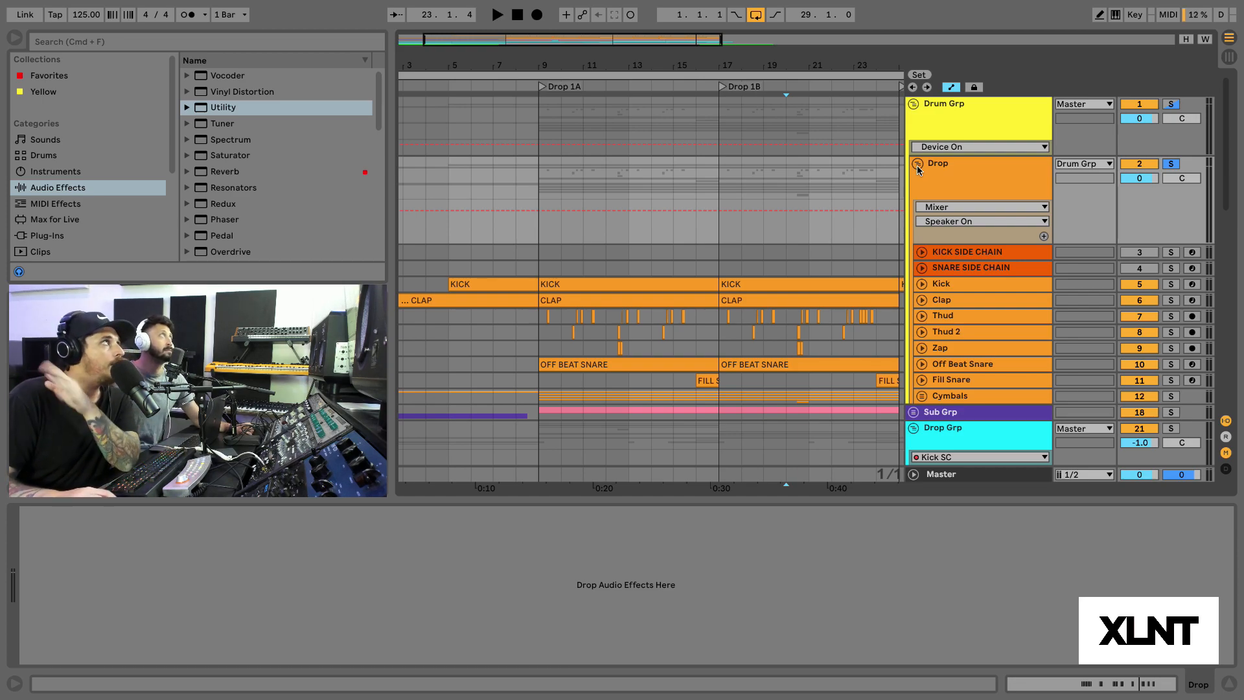
pyautogui.click(916, 164)
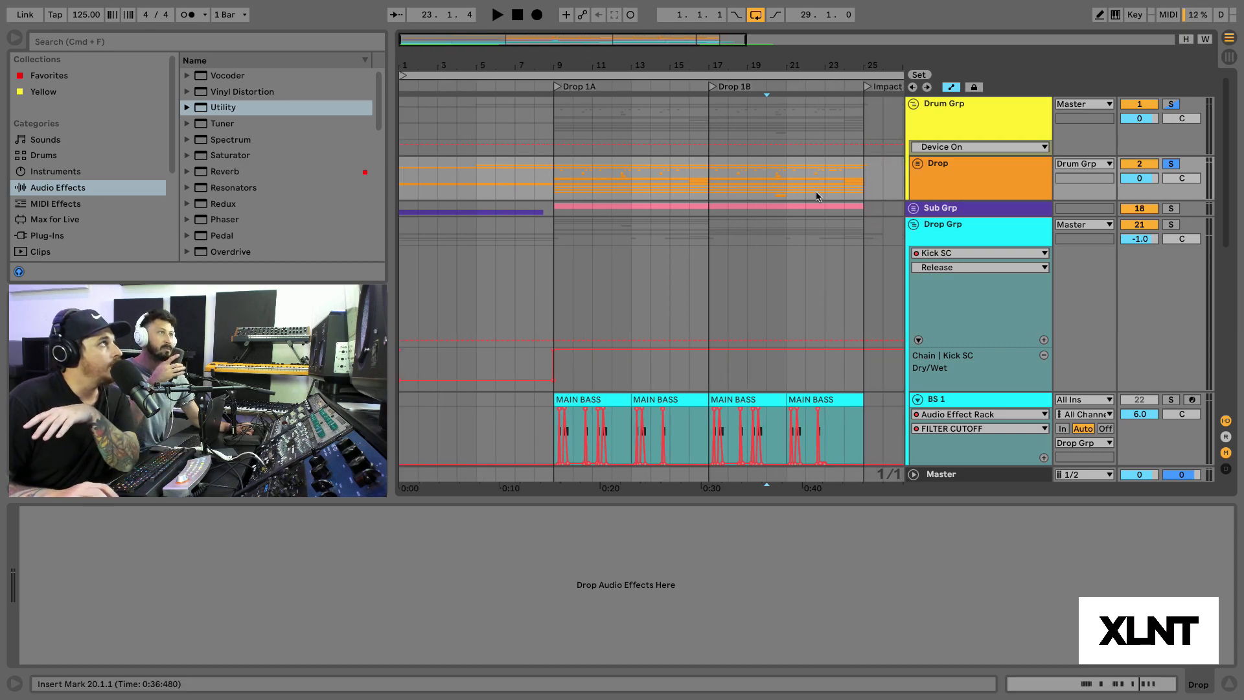
# Step: Solo the red BS 2 track, fit its first BASS 02 clip in view, and audition it from 9.4.1
pyautogui.click(709, 260)
pyautogui.scroll(-5, 709, 263)
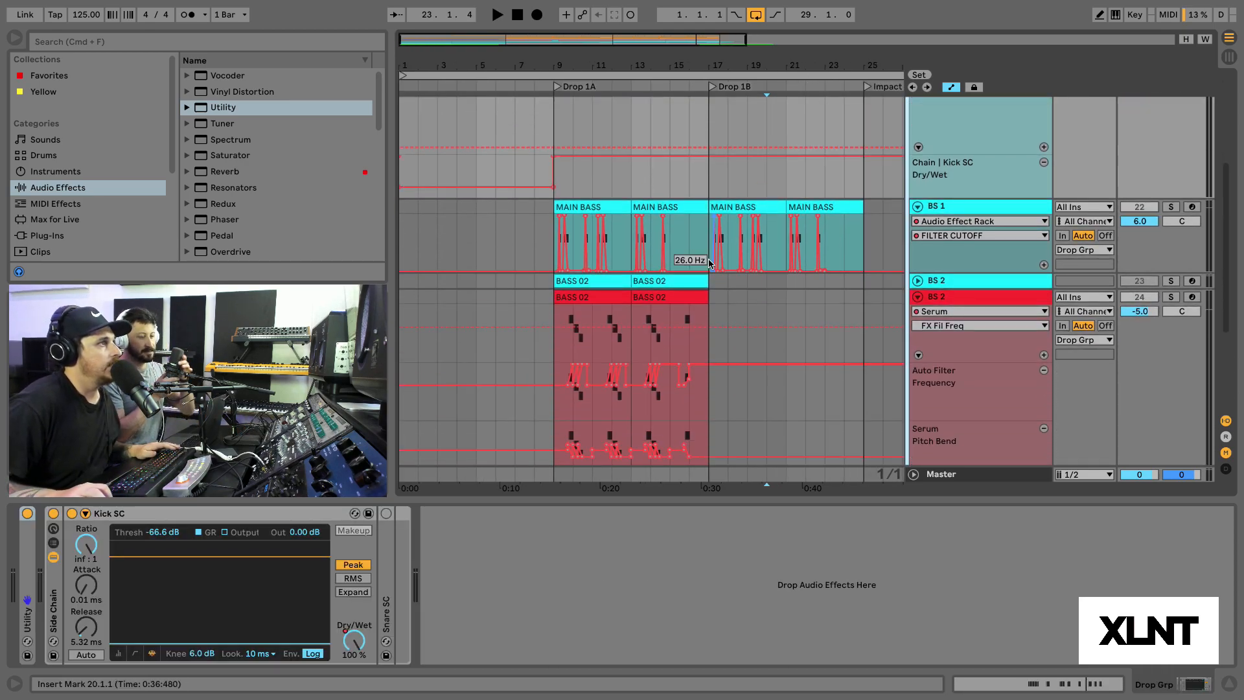
pyautogui.click(583, 297)
pyautogui.click(1171, 296)
pyautogui.press('z')
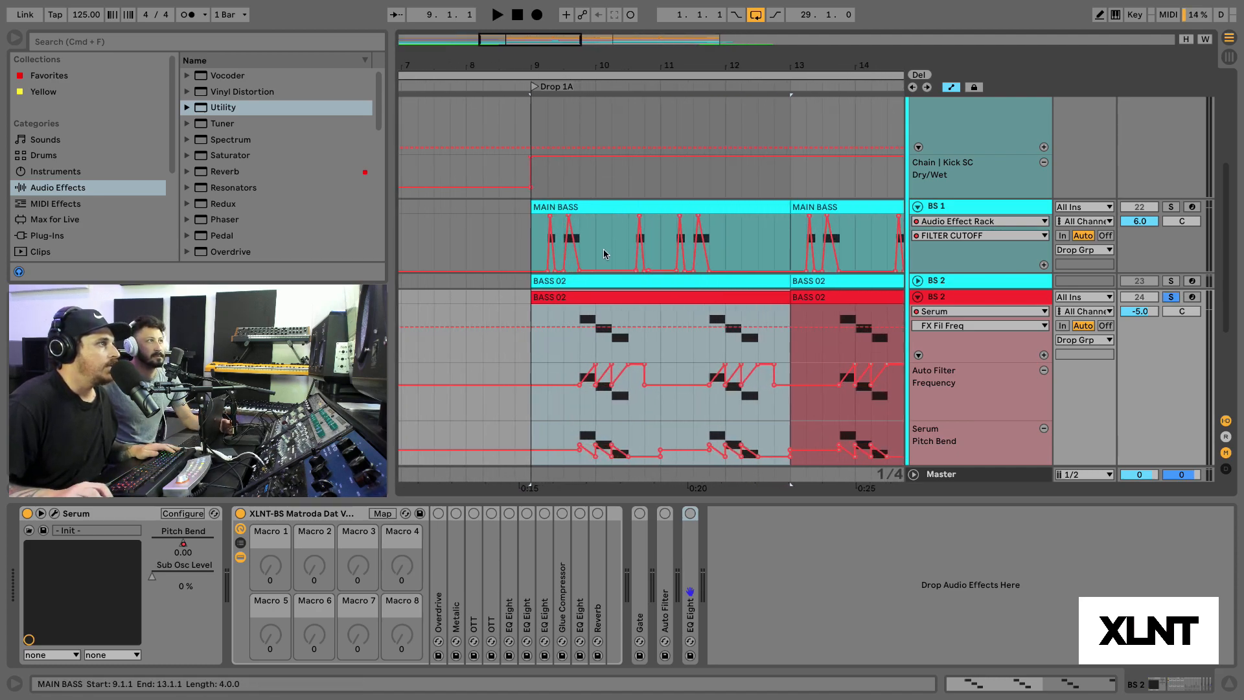
pyautogui.click(580, 347)
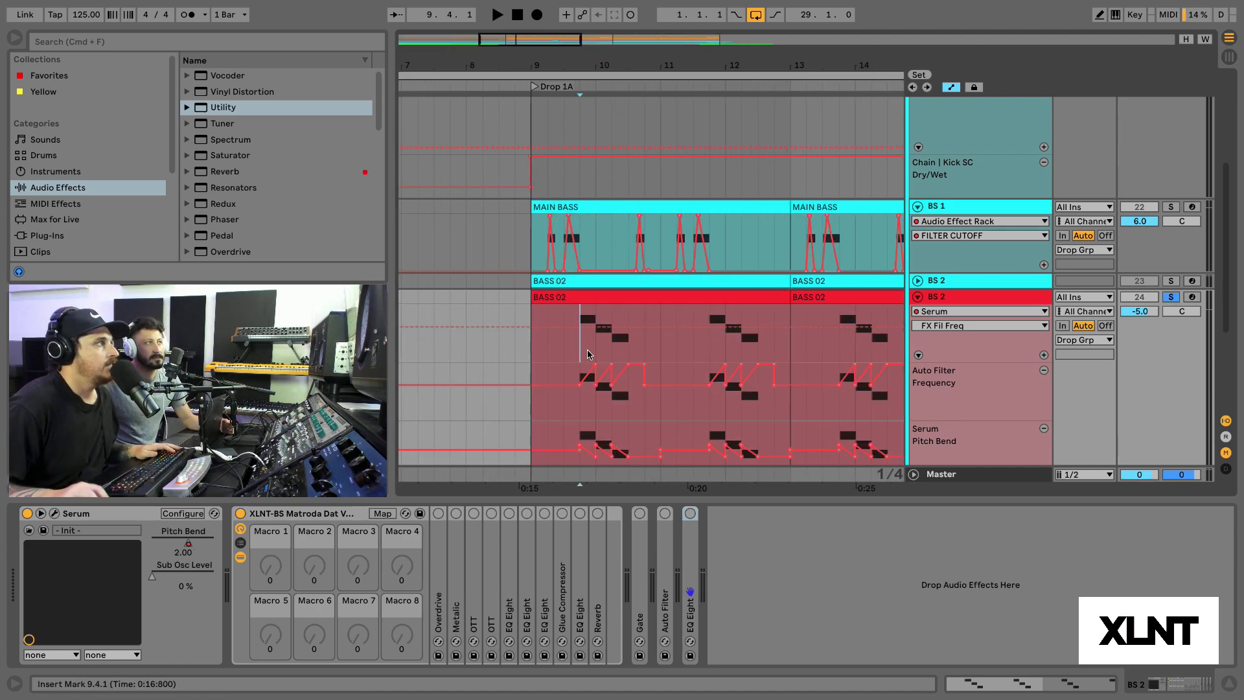
pyautogui.press('space')
pyautogui.press('space')
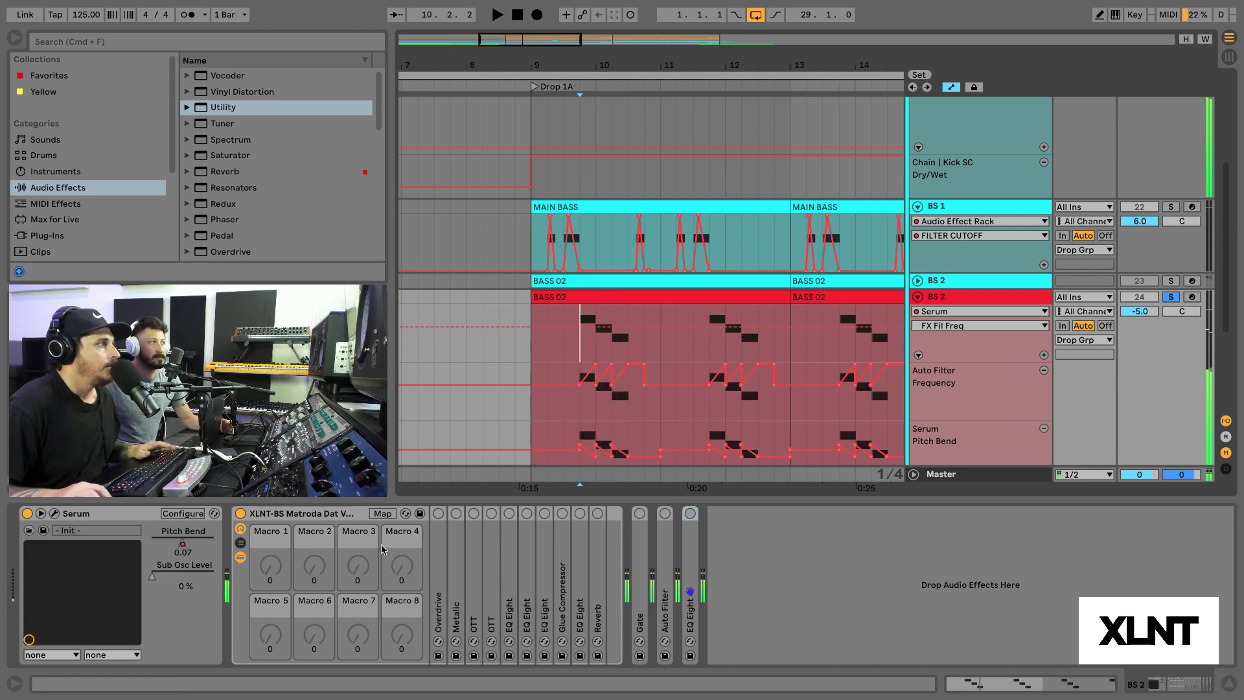
# Step: Turn on the Overdrive in the BS 2 effect rack, audition the bass with it, and fold the device
pyautogui.doubleClick(438, 561)
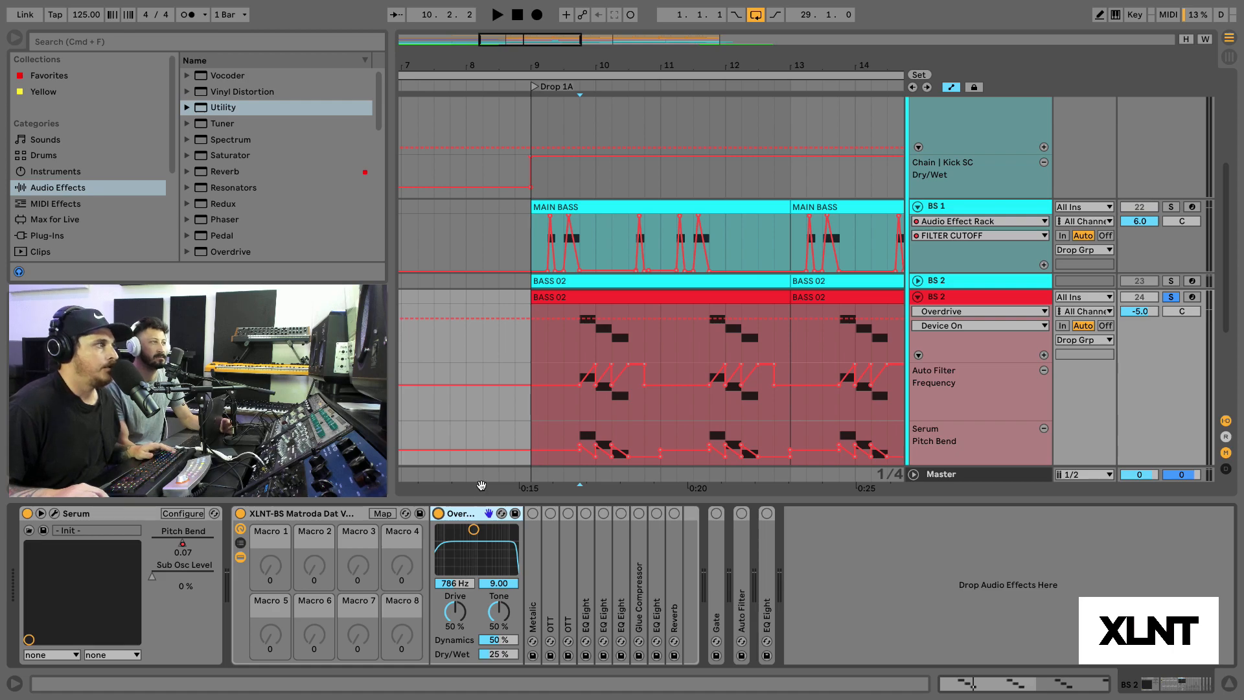
pyautogui.press('space')
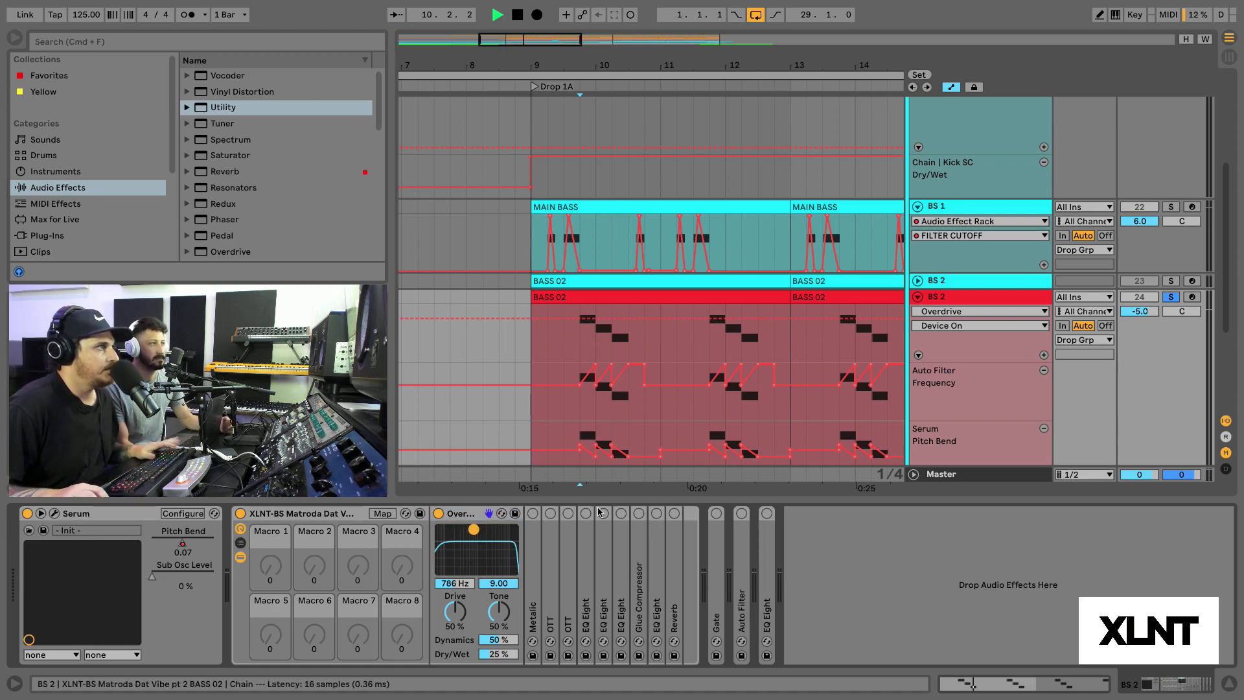
pyautogui.press('space')
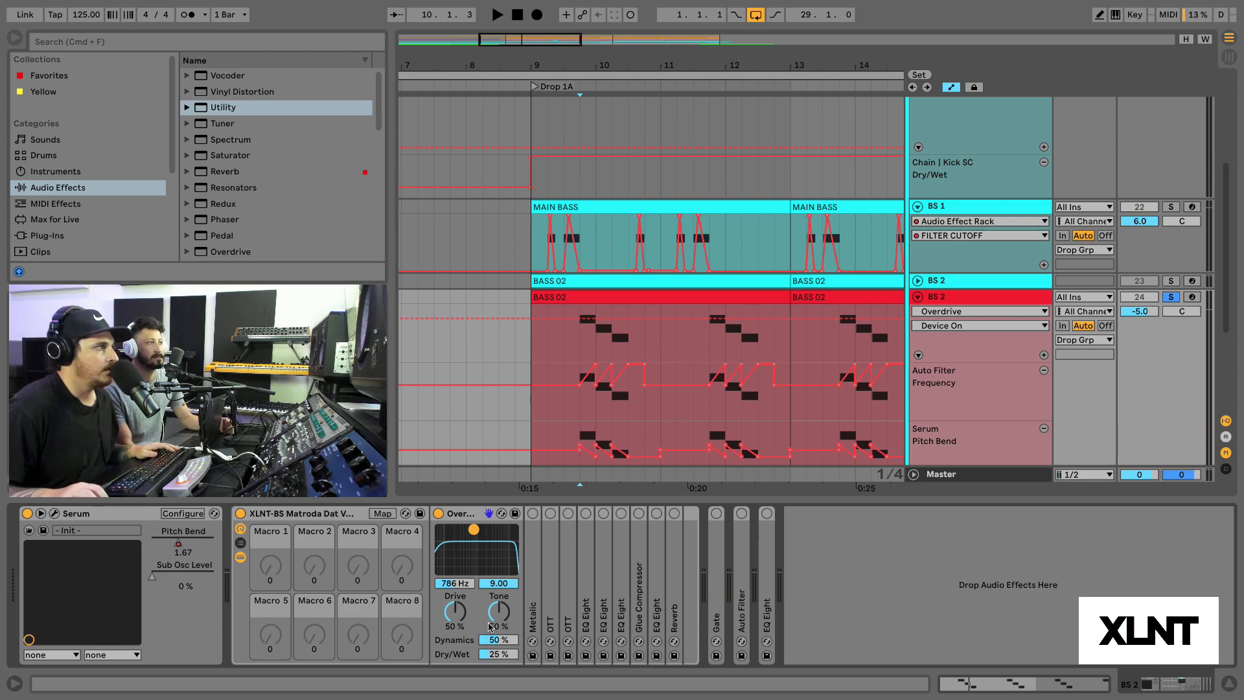
pyautogui.press('space')
pyautogui.press('space')
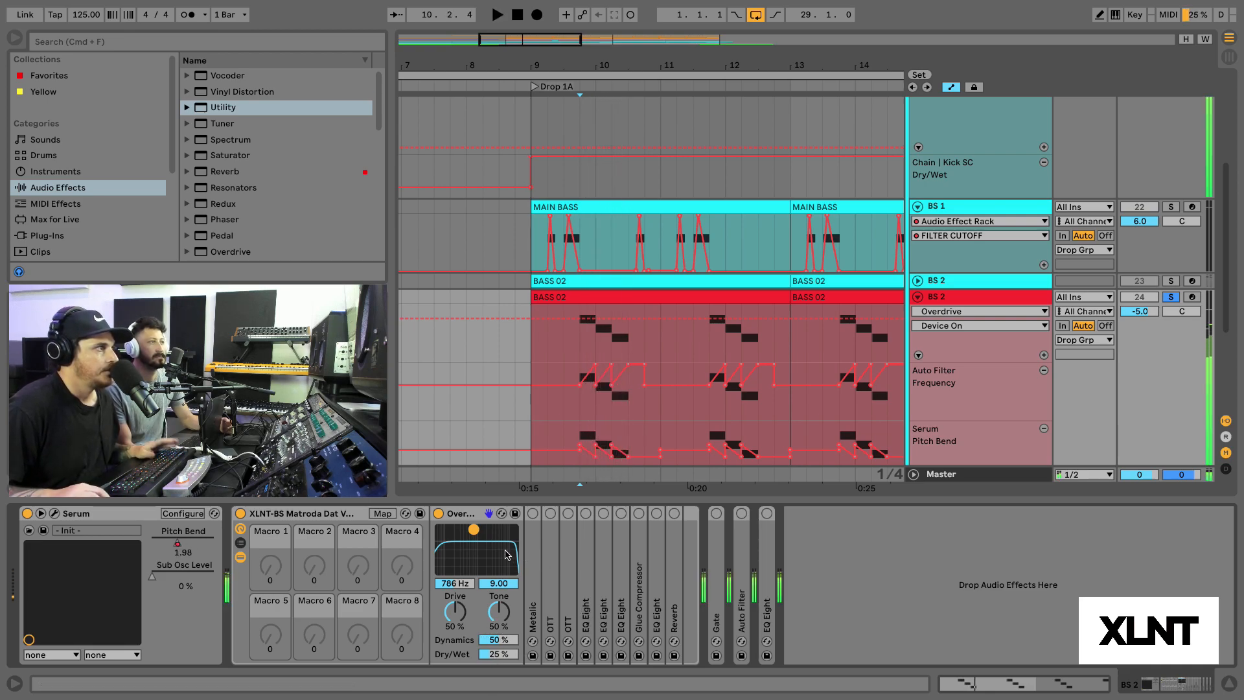
pyautogui.doubleClick(471, 515)
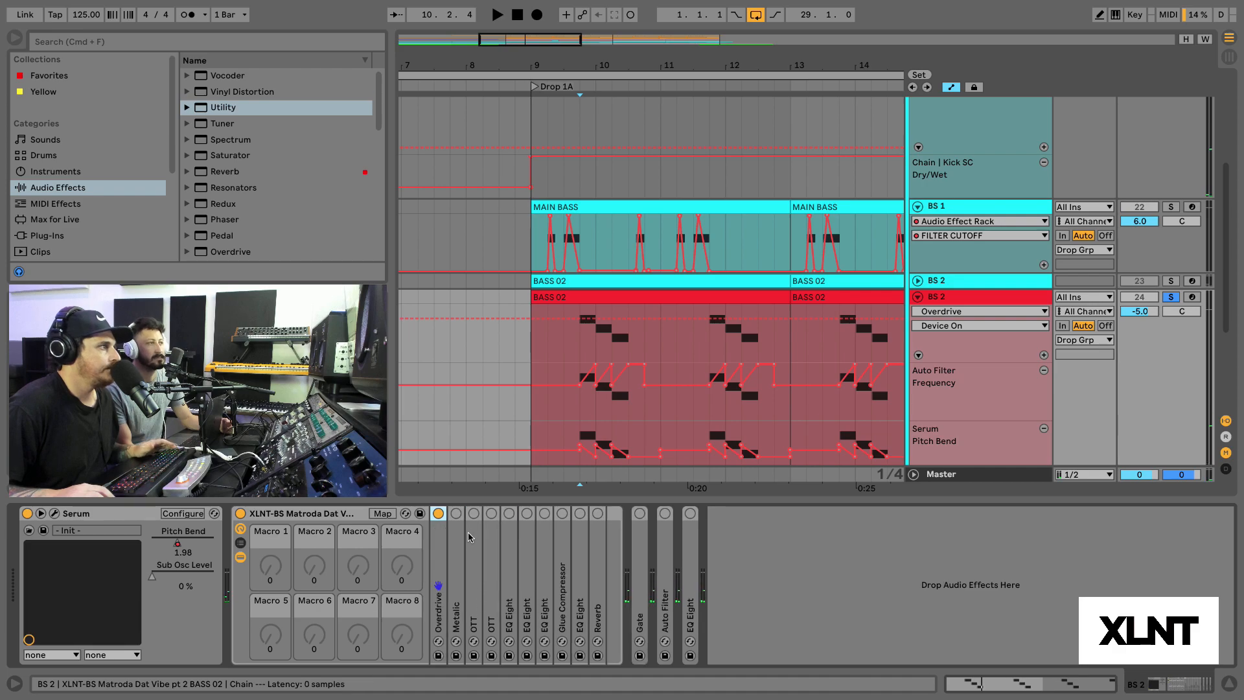
# Step: Turn on the Metalic amp in the BS 2 rack, audition the bass with it, and fold the device
pyautogui.doubleClick(453, 551)
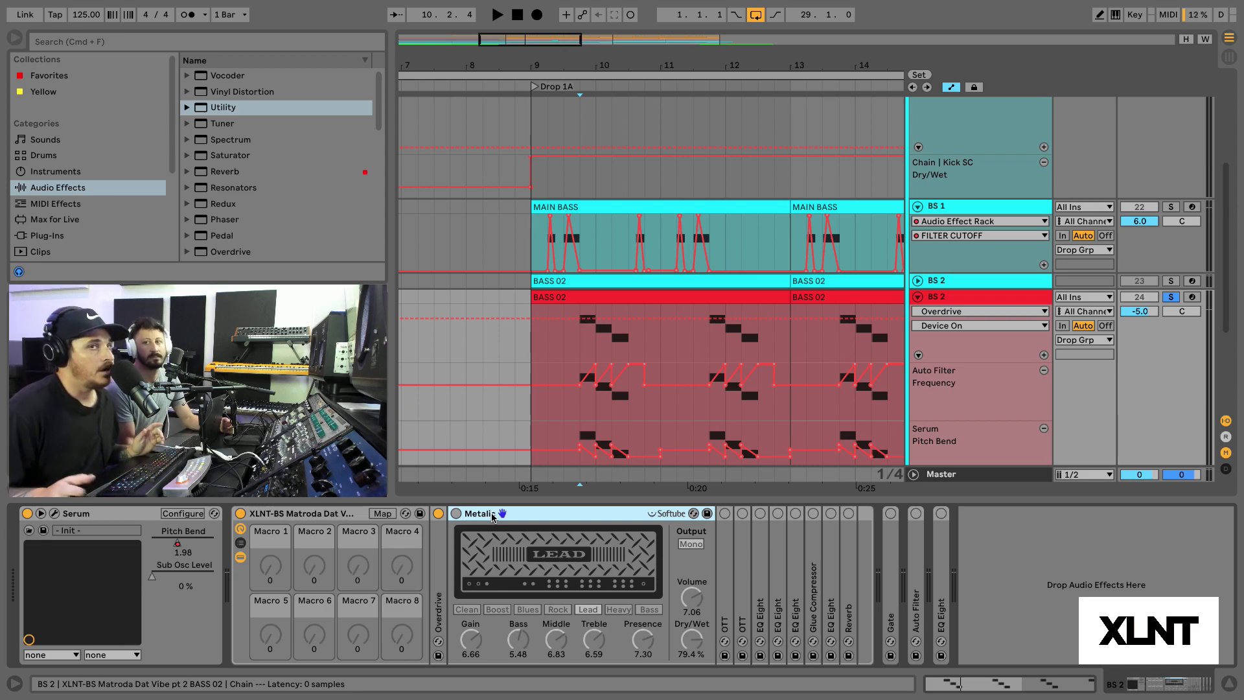
pyautogui.click(456, 514)
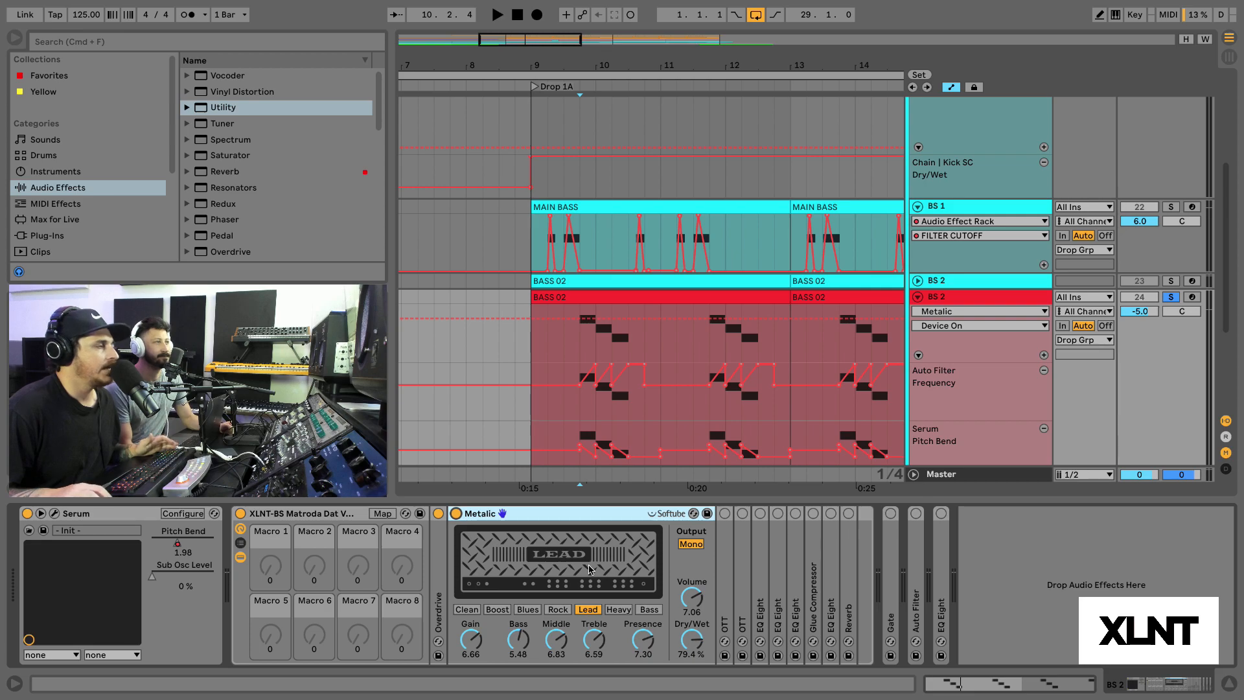
pyautogui.press('space')
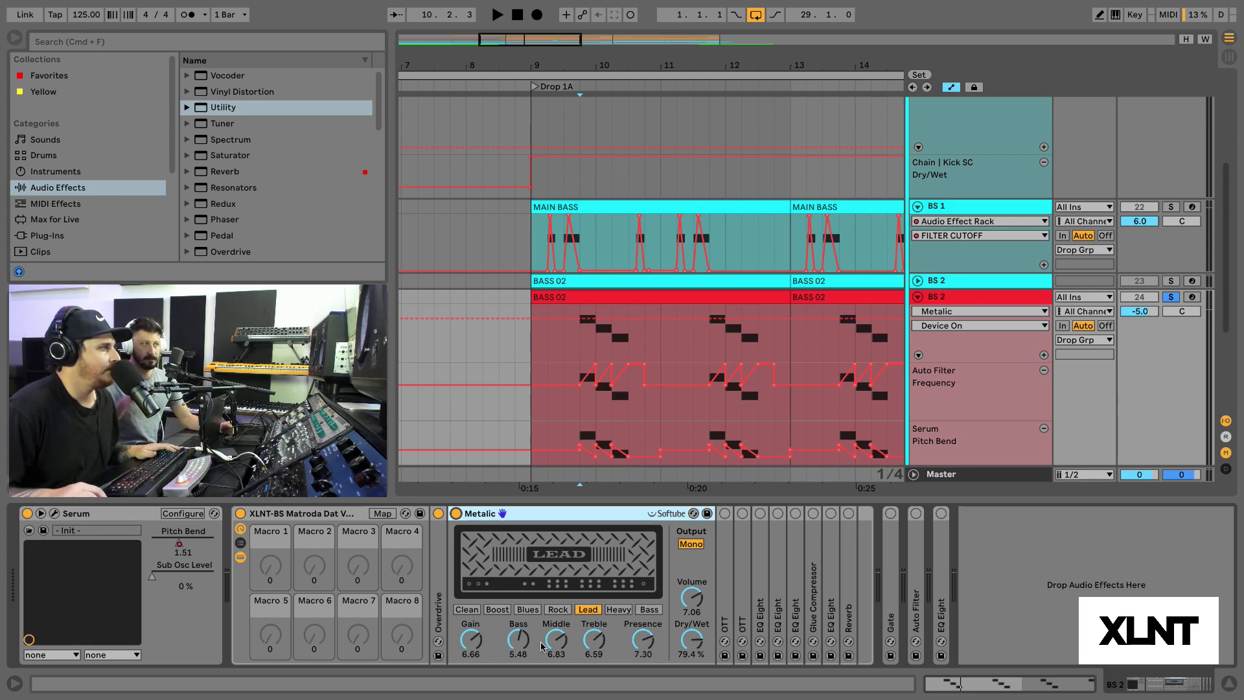
pyautogui.press('space')
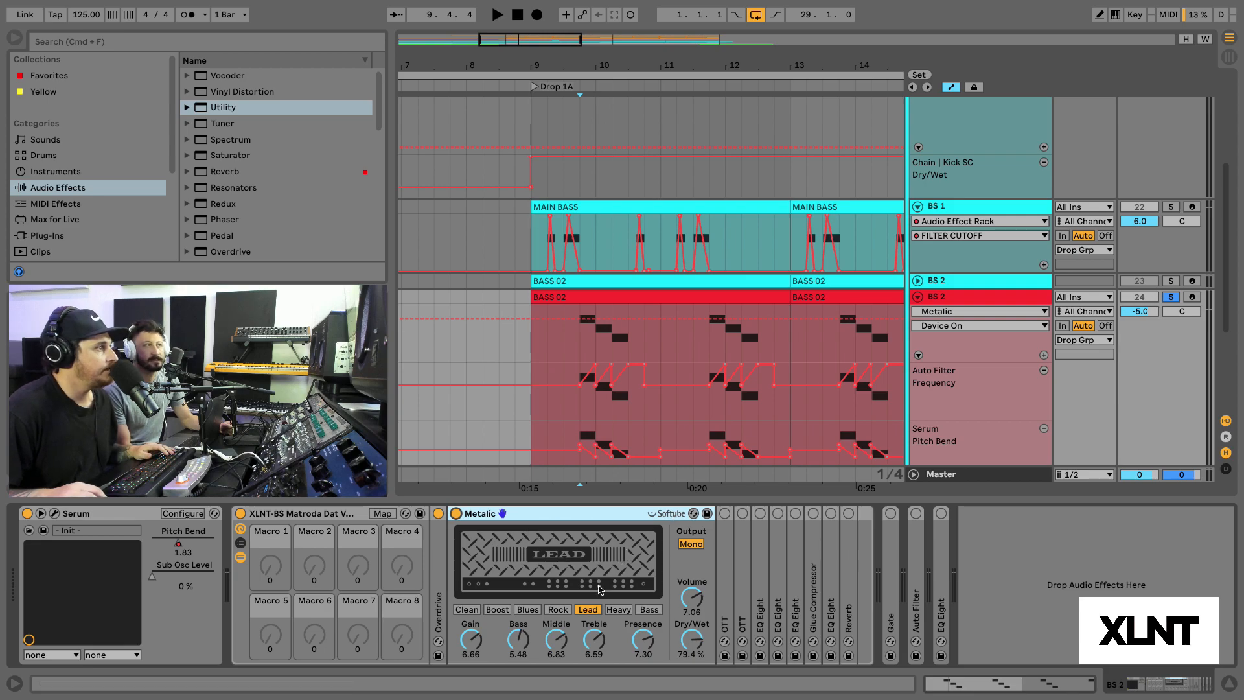
pyautogui.doubleClick(568, 517)
# Step: Turn on the first OTT in the BS 2 rack, audition its multiband compression, and fold the device
pyautogui.doubleClick(475, 523)
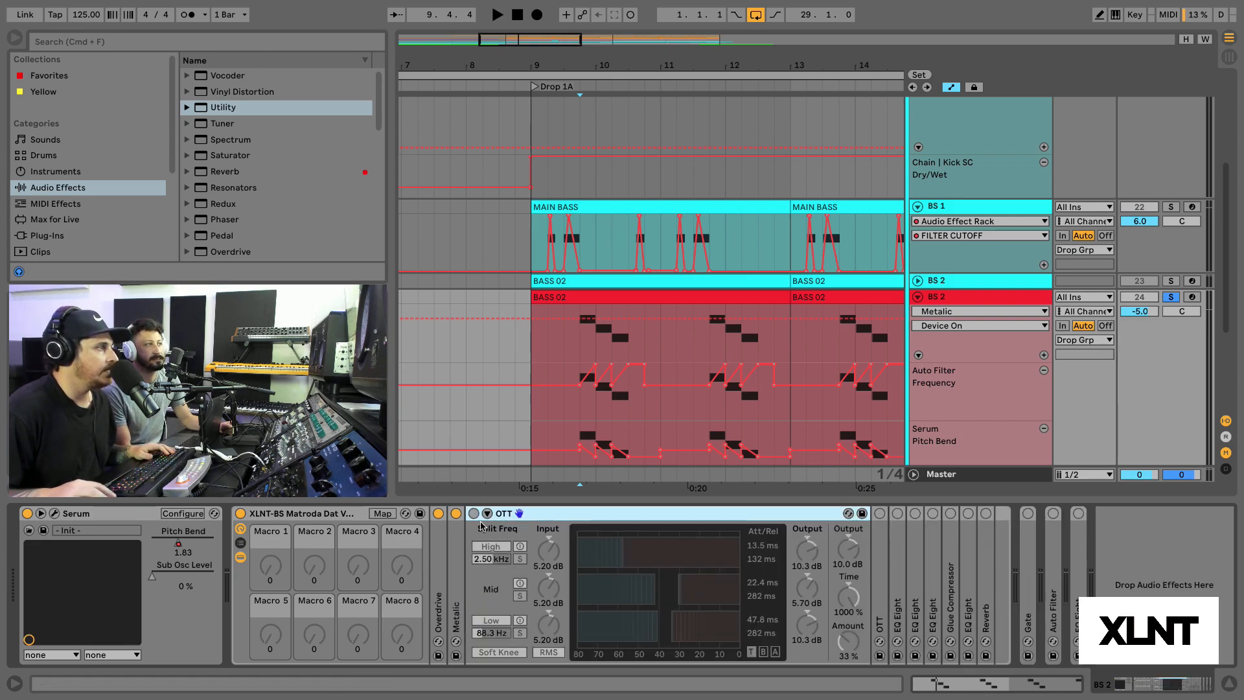
pyautogui.click(474, 513)
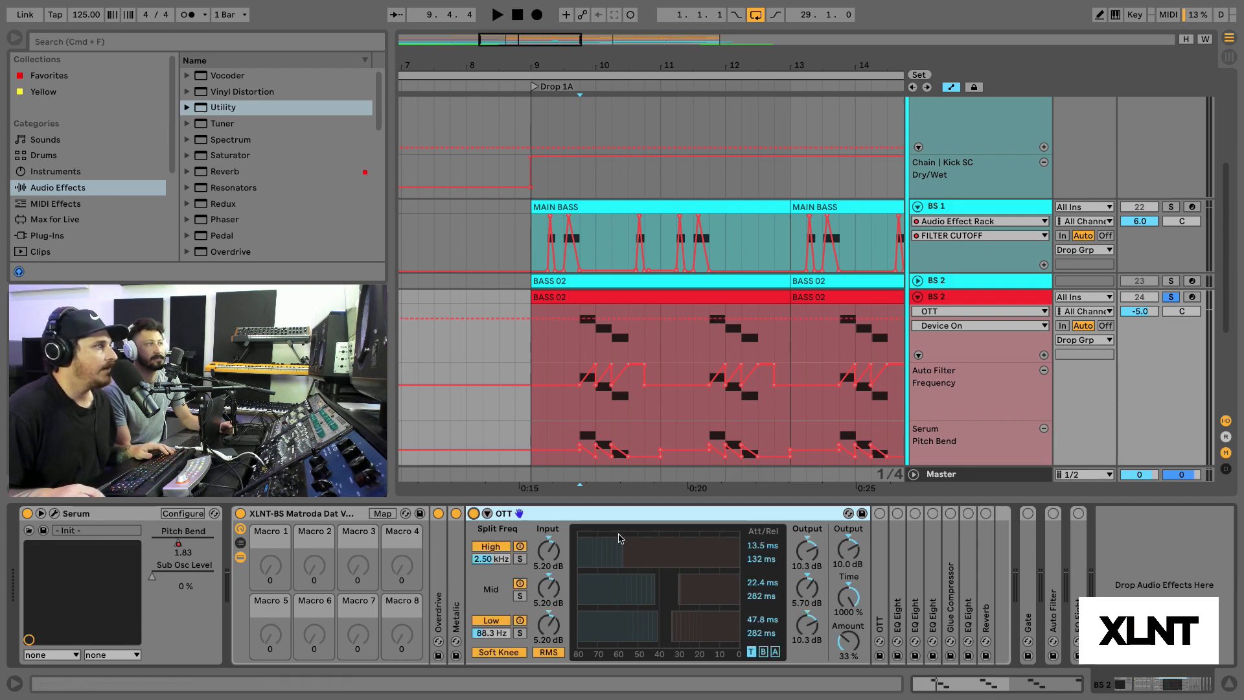
pyautogui.press('space')
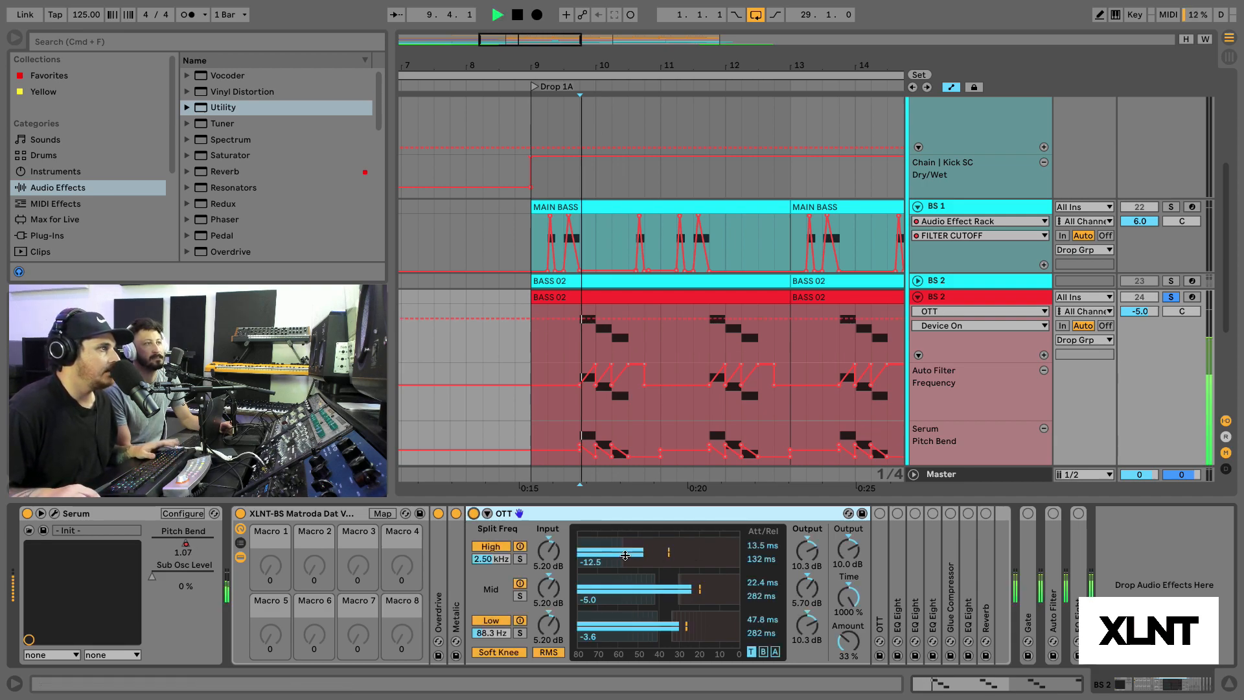
pyautogui.press('space')
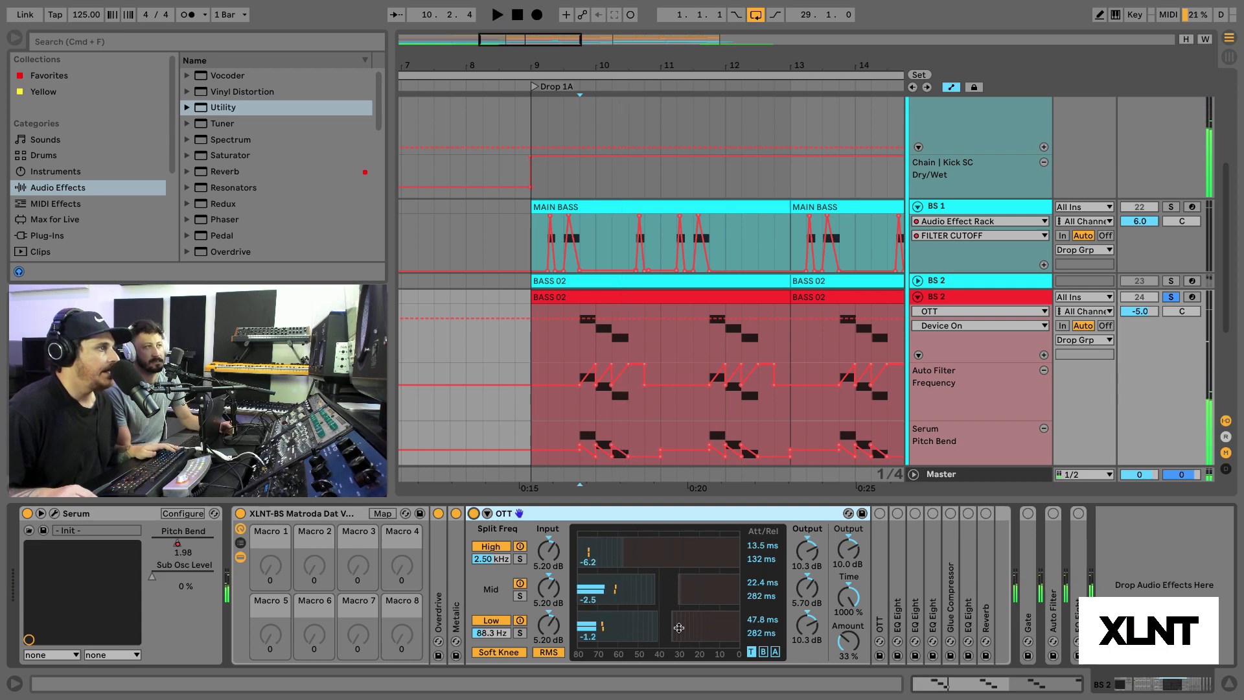
pyautogui.press('space')
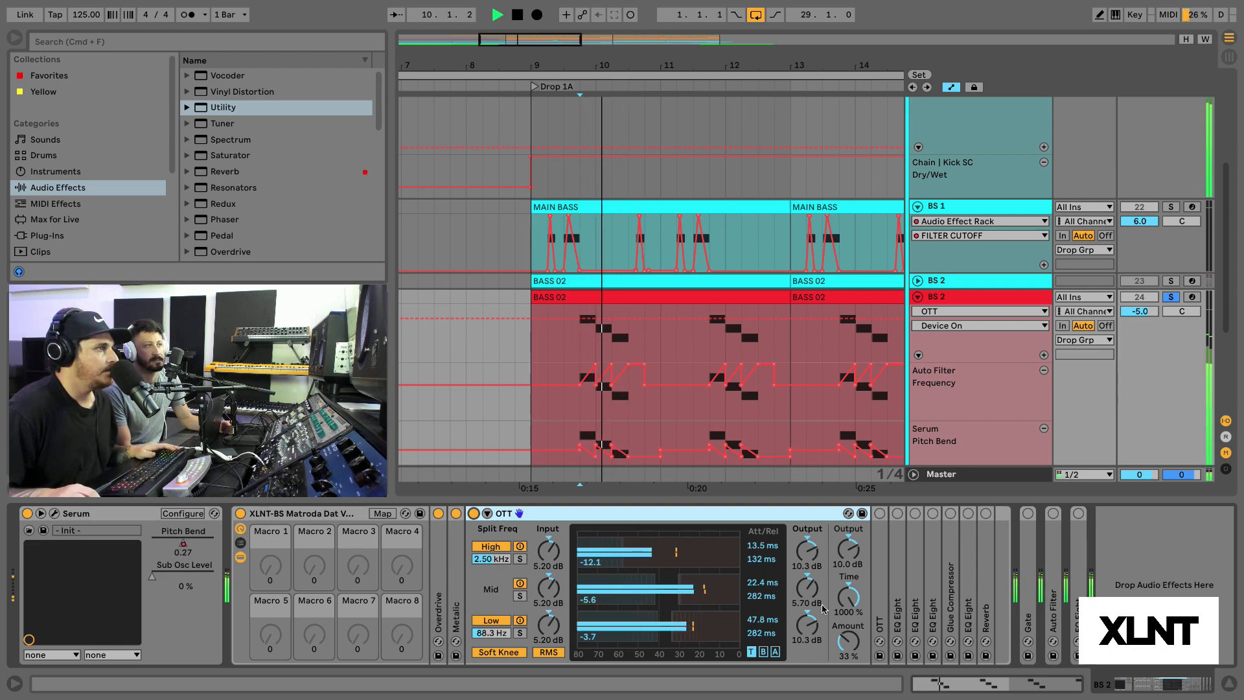
pyautogui.press('space')
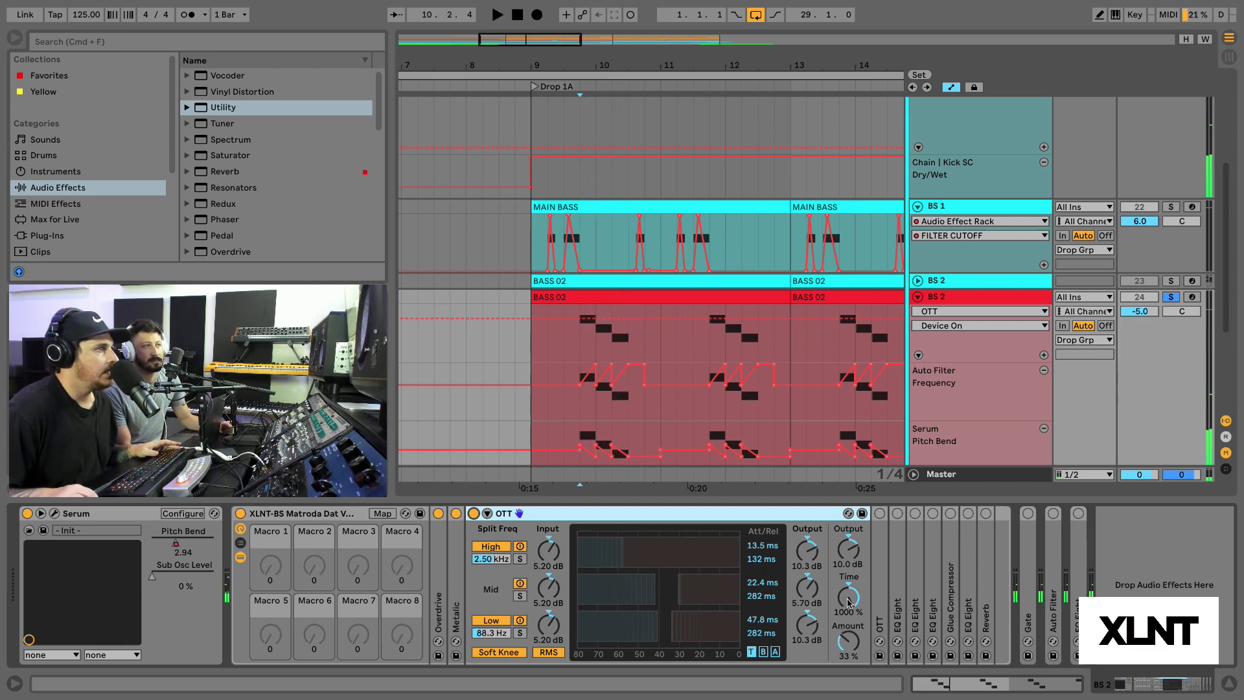
pyautogui.doubleClick(711, 513)
# Step: Unsolo the BS 2 track, and turn on and audition the second OTT in its rack, folding it when done
pyautogui.click(1172, 297)
pyautogui.press('space')
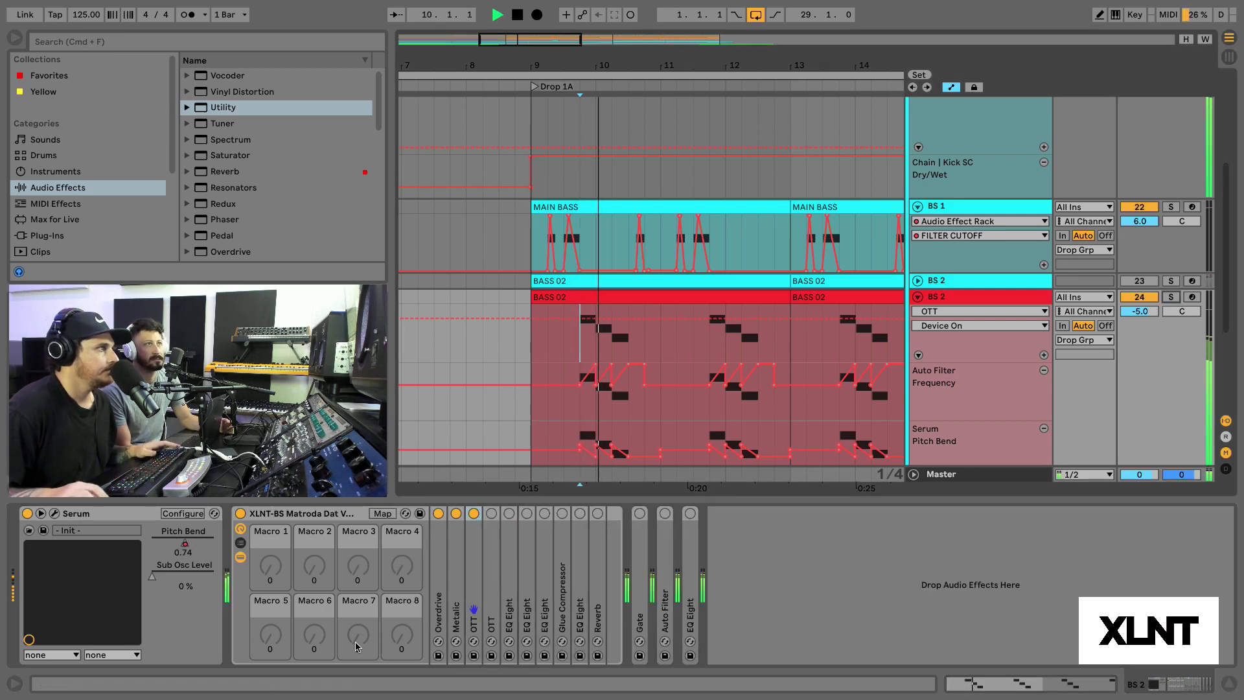
pyautogui.doubleClick(491, 585)
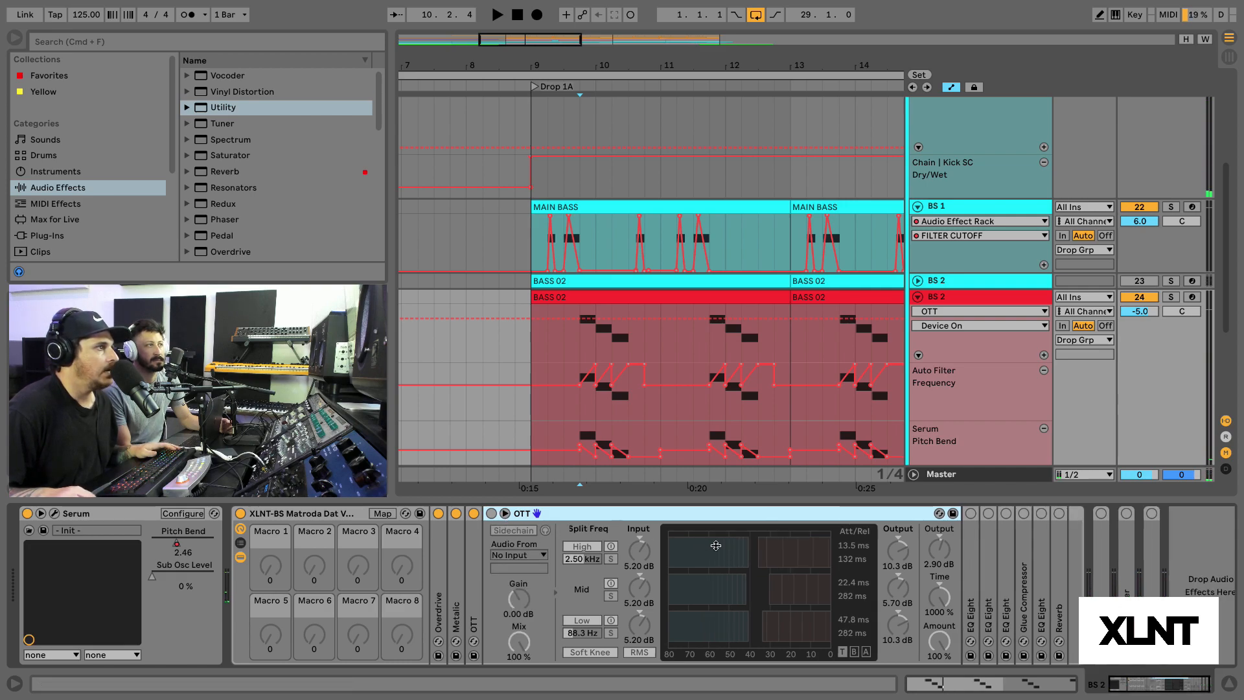
pyautogui.click(491, 513)
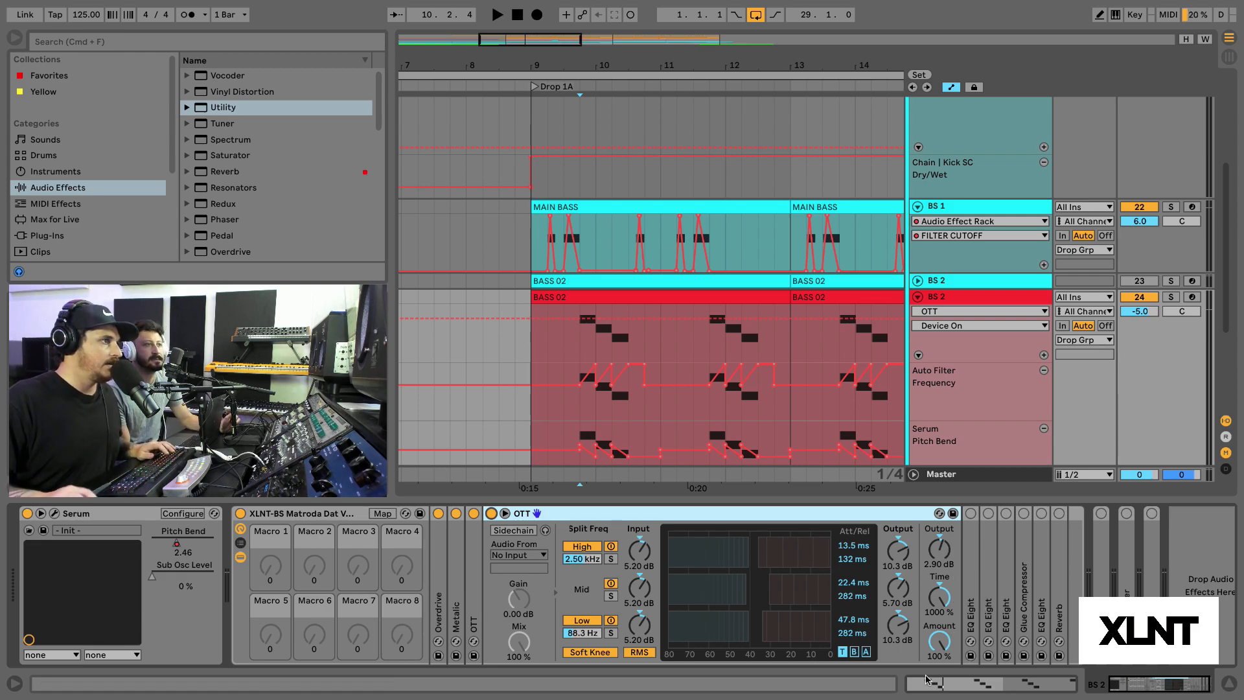
pyautogui.press('space')
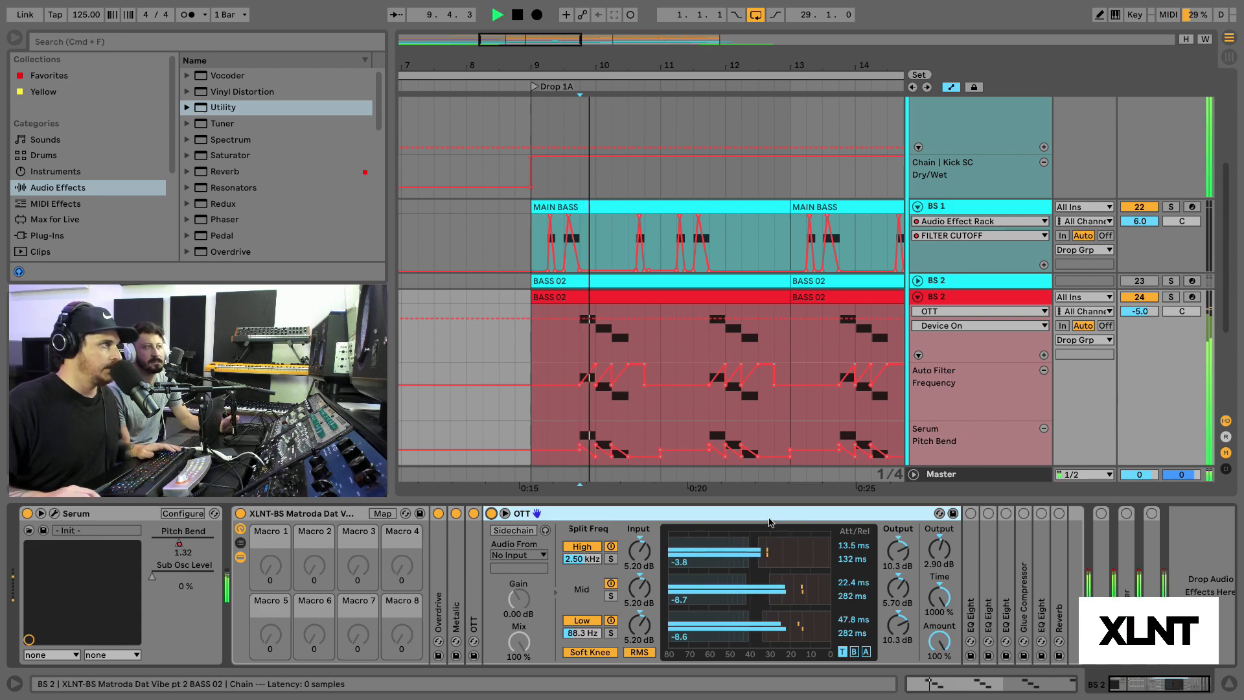
pyautogui.press('space')
pyautogui.press('space')
pyautogui.press('space')
pyautogui.doubleClick(760, 519)
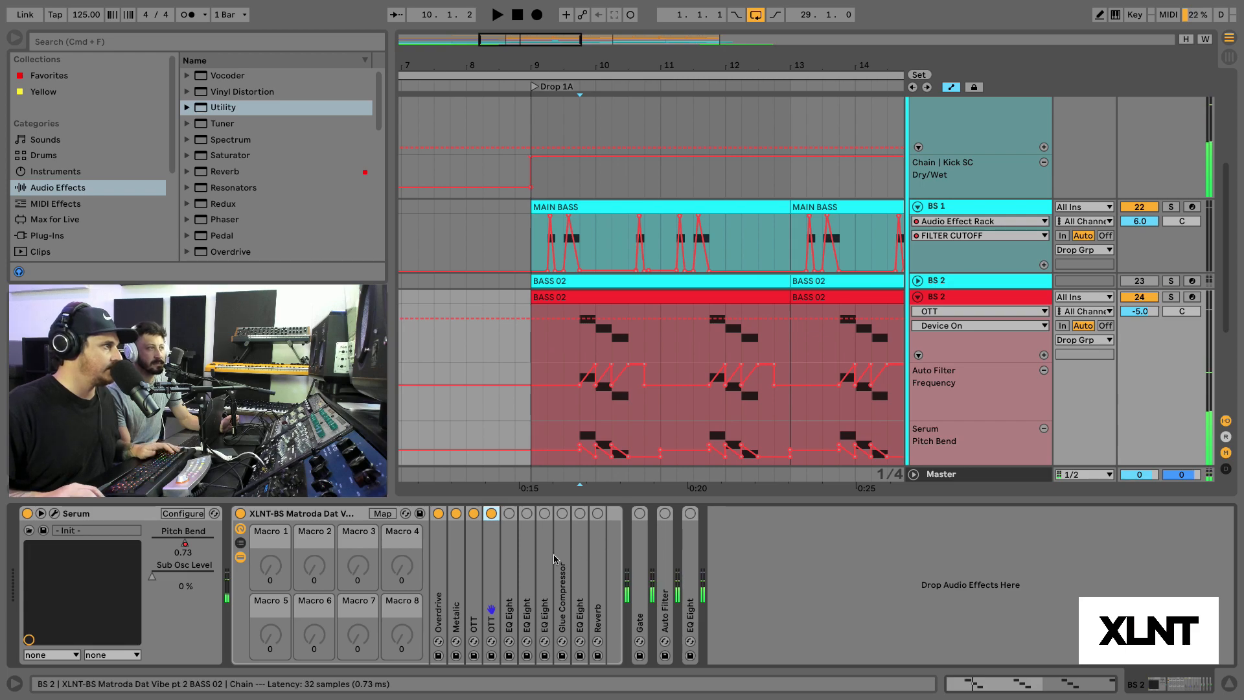
# Step: Turn on the first EQ Eight in the BS 2 rack, check band 3, and audition the EQ before folding it
pyautogui.doubleClick(509, 570)
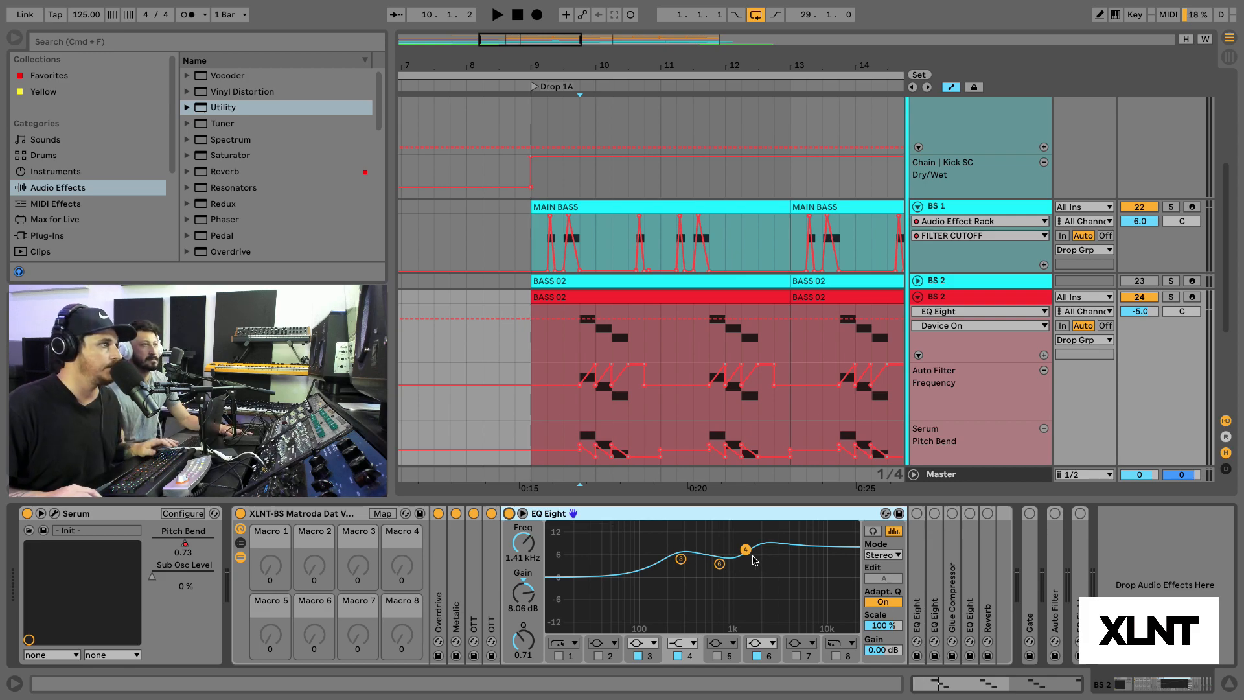
pyautogui.click(681, 559)
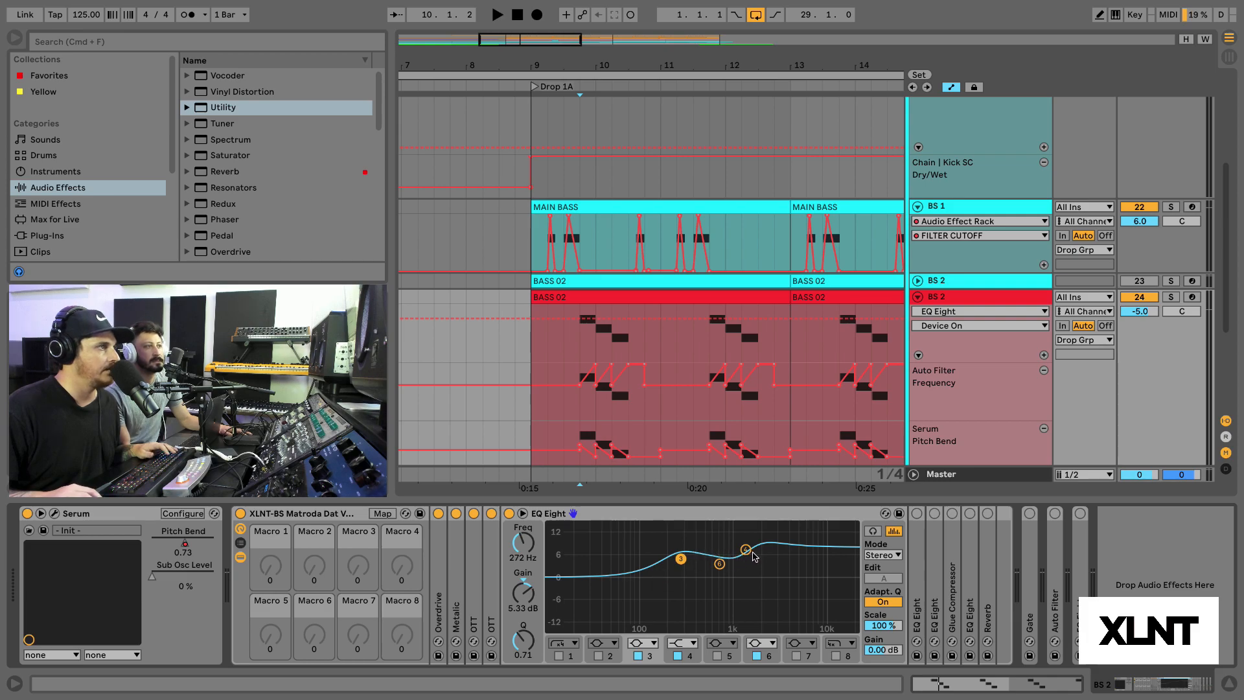
pyautogui.press('space')
pyautogui.press('space')
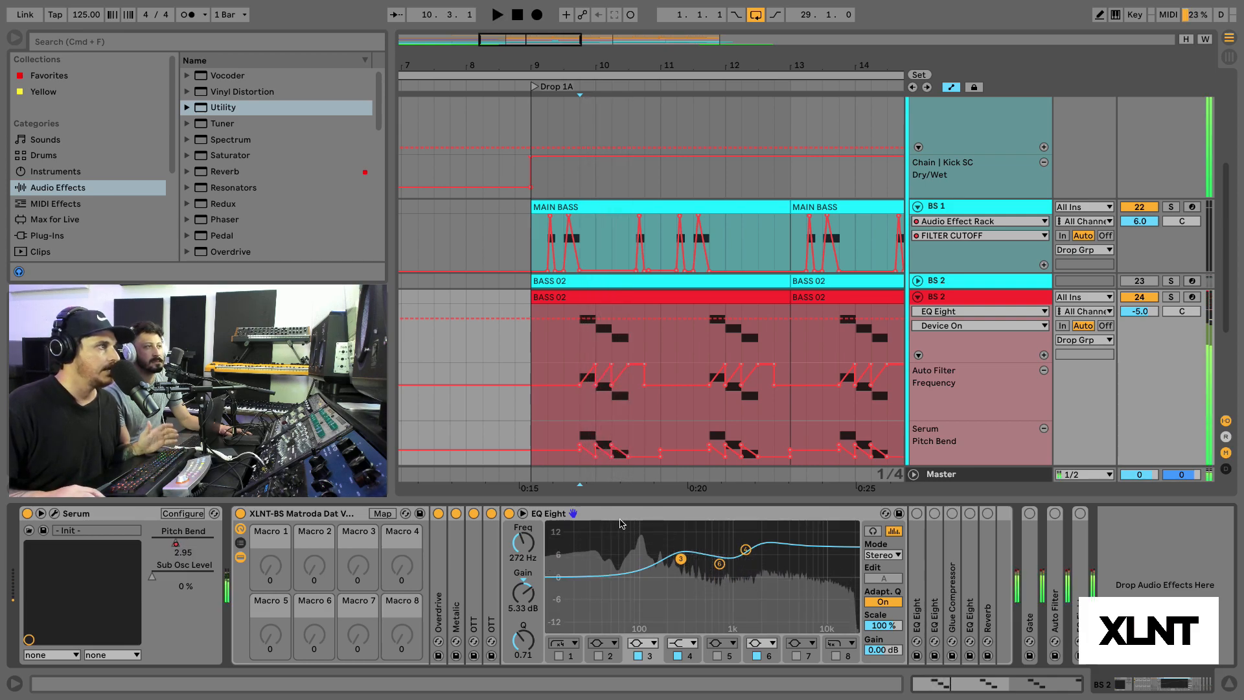
pyautogui.doubleClick(621, 516)
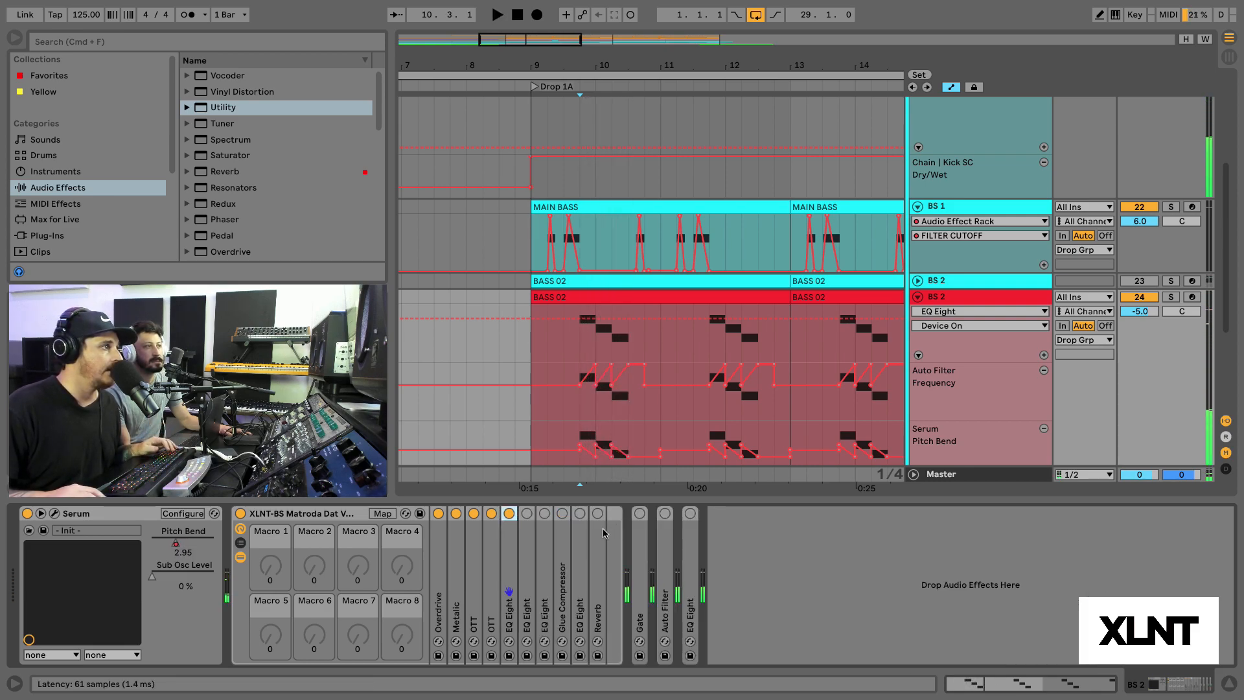
# Step: Turn on the second EQ Eight in the BS 2 rack, check its two boosted bands, and audition the bass
pyautogui.doubleClick(529, 565)
pyautogui.click(526, 513)
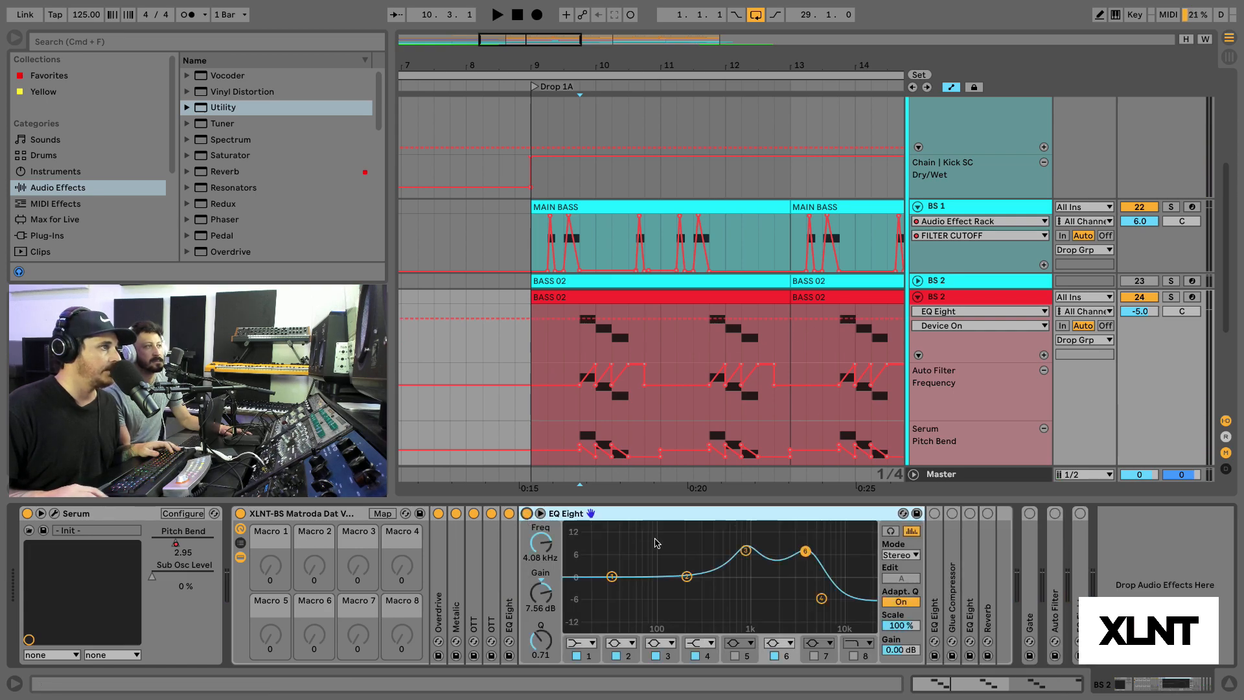
pyautogui.moveTo(746, 550); pyautogui.dragTo(745, 551)
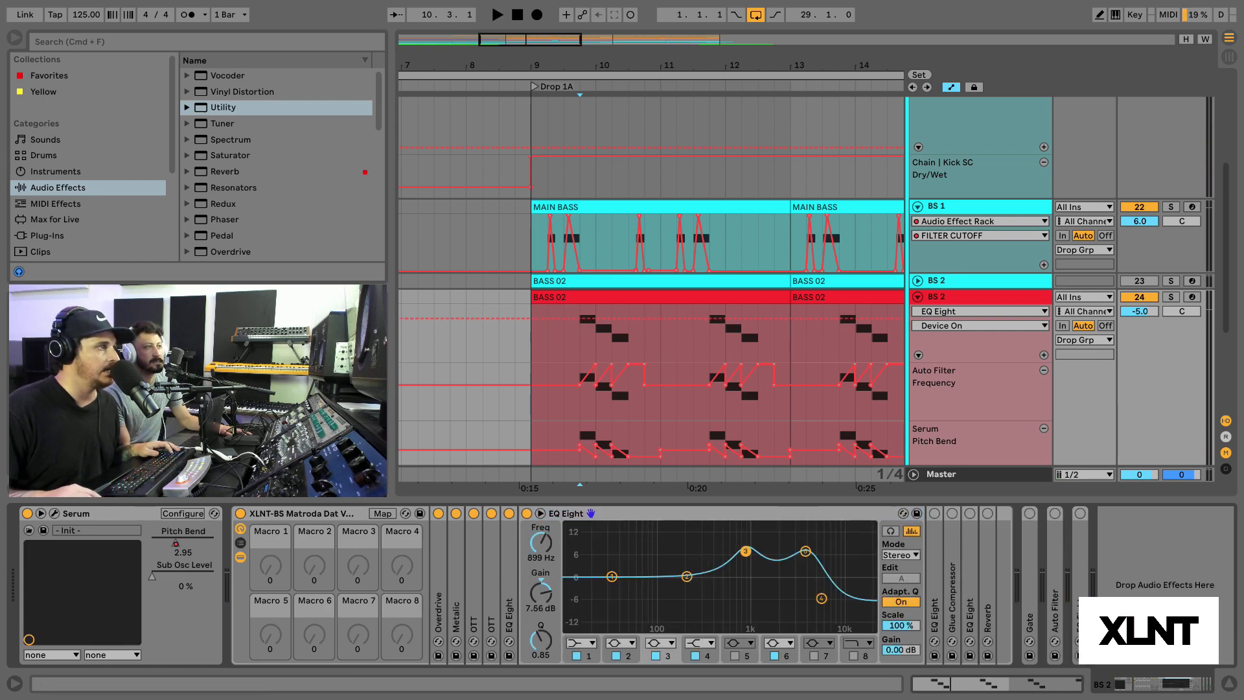
pyautogui.click(806, 552)
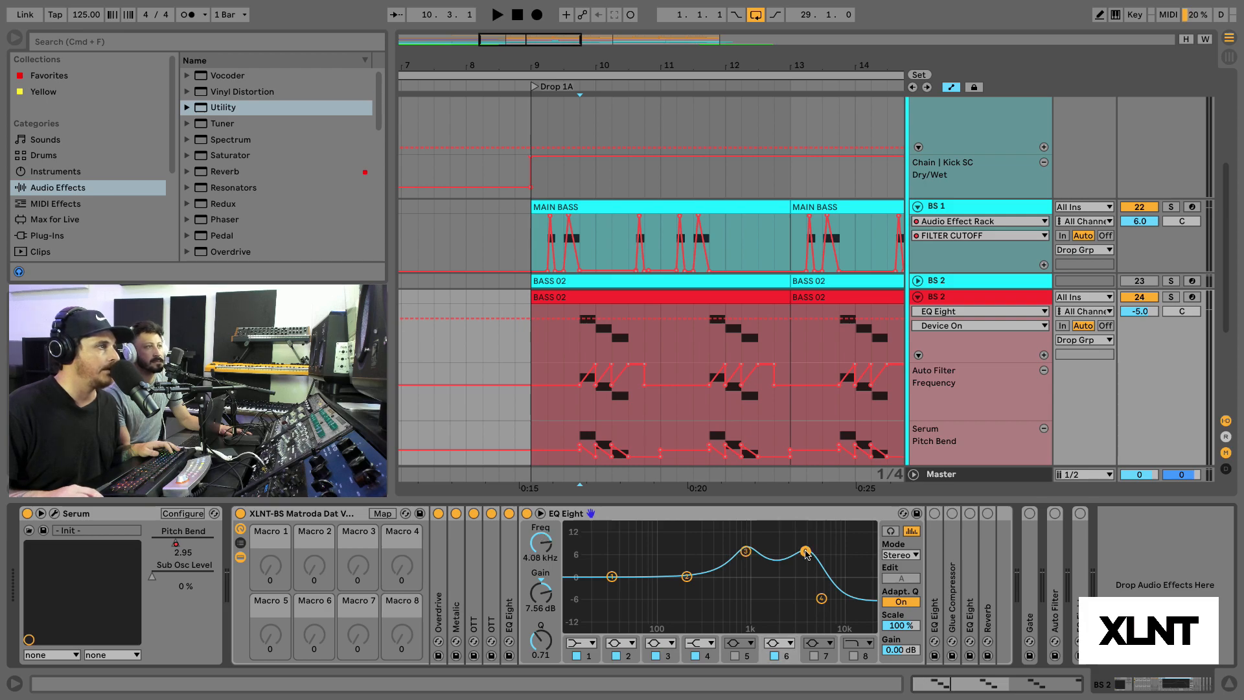
pyautogui.press('space')
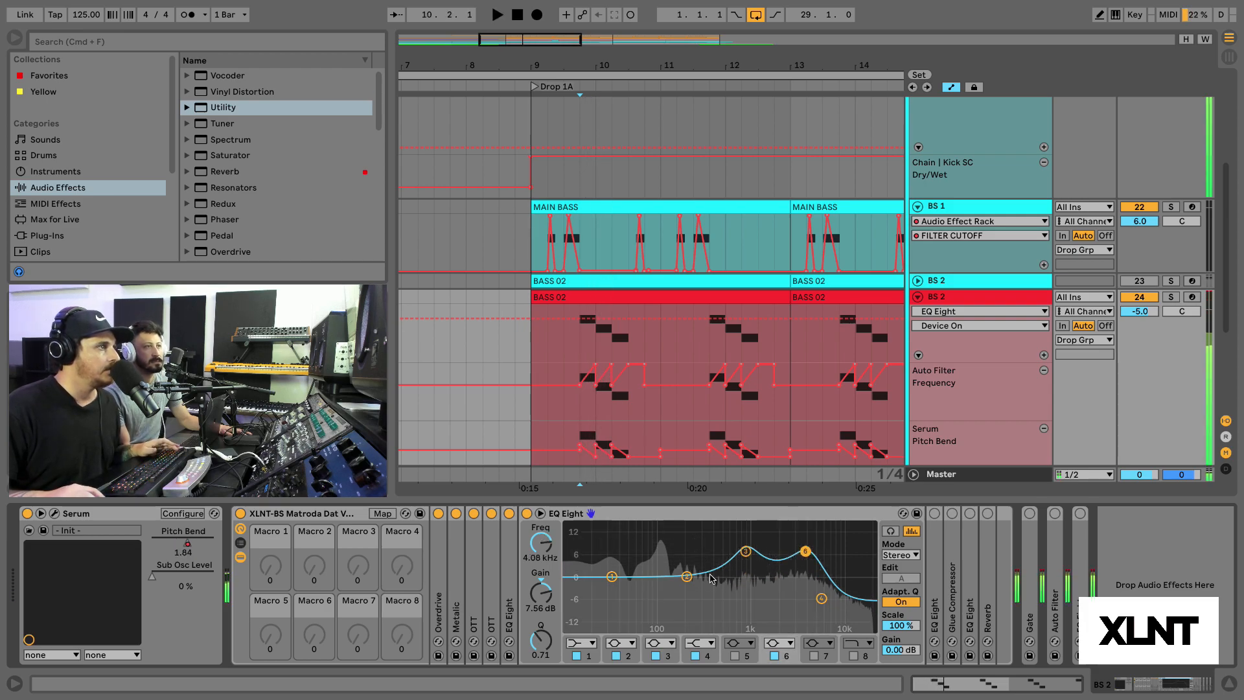
# Step: Fold the second EQ Eight in the BS 2 rack, and turn on and audition the third, checking its band 3 before folding it
pyautogui.press('space')
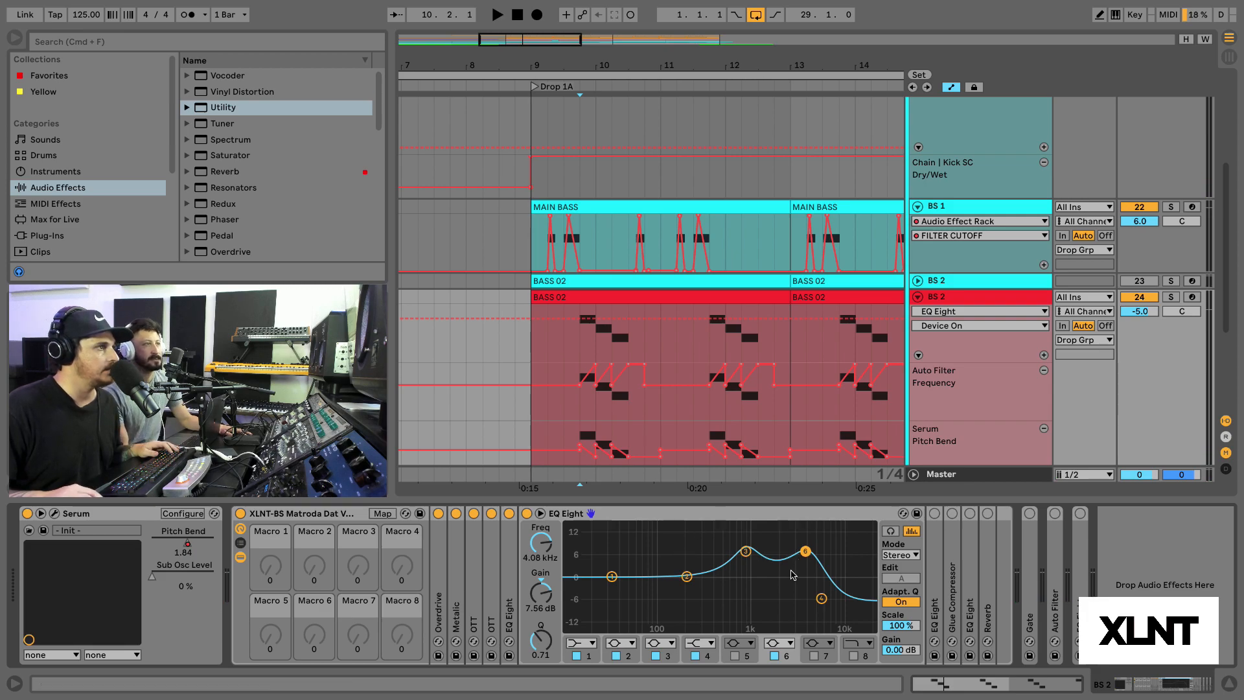
pyautogui.doubleClick(658, 515)
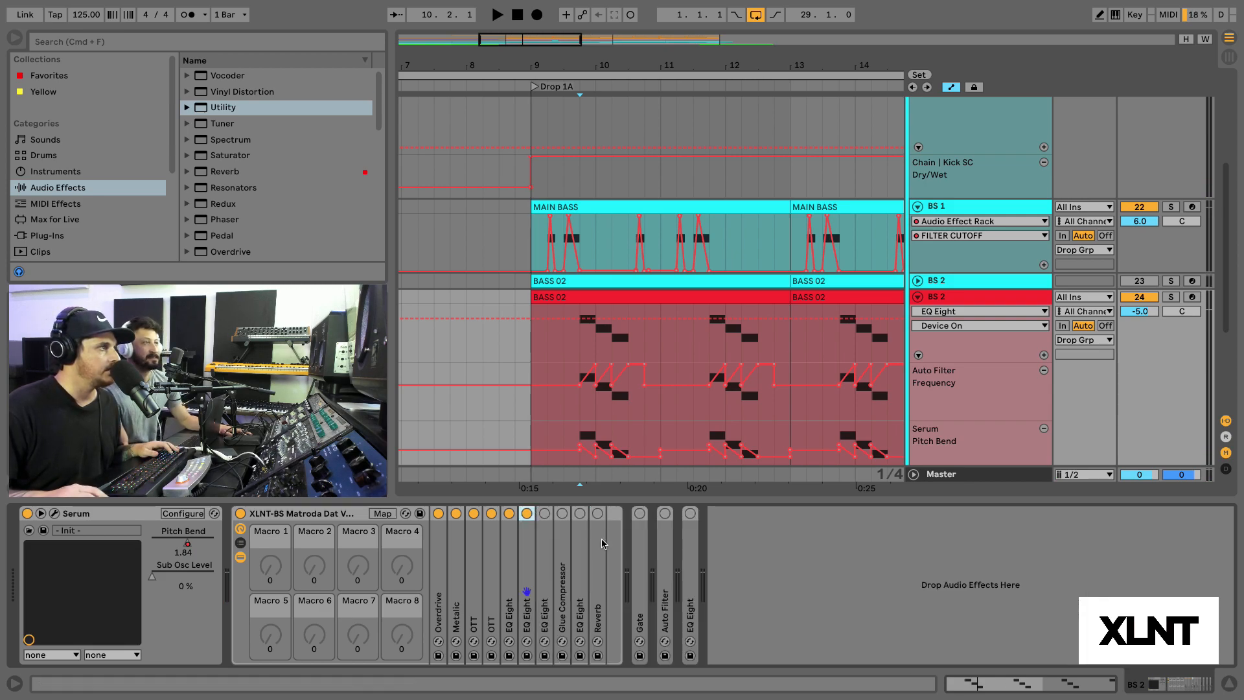
pyautogui.doubleClick(545, 591)
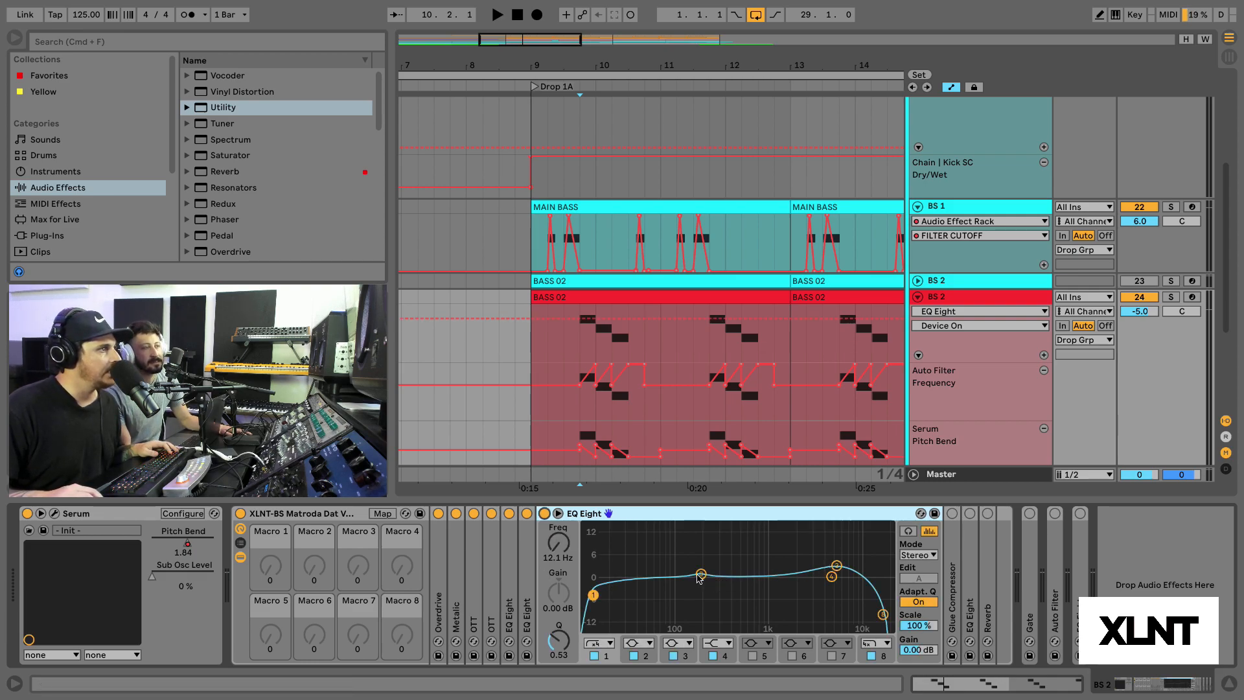
pyautogui.click(700, 575)
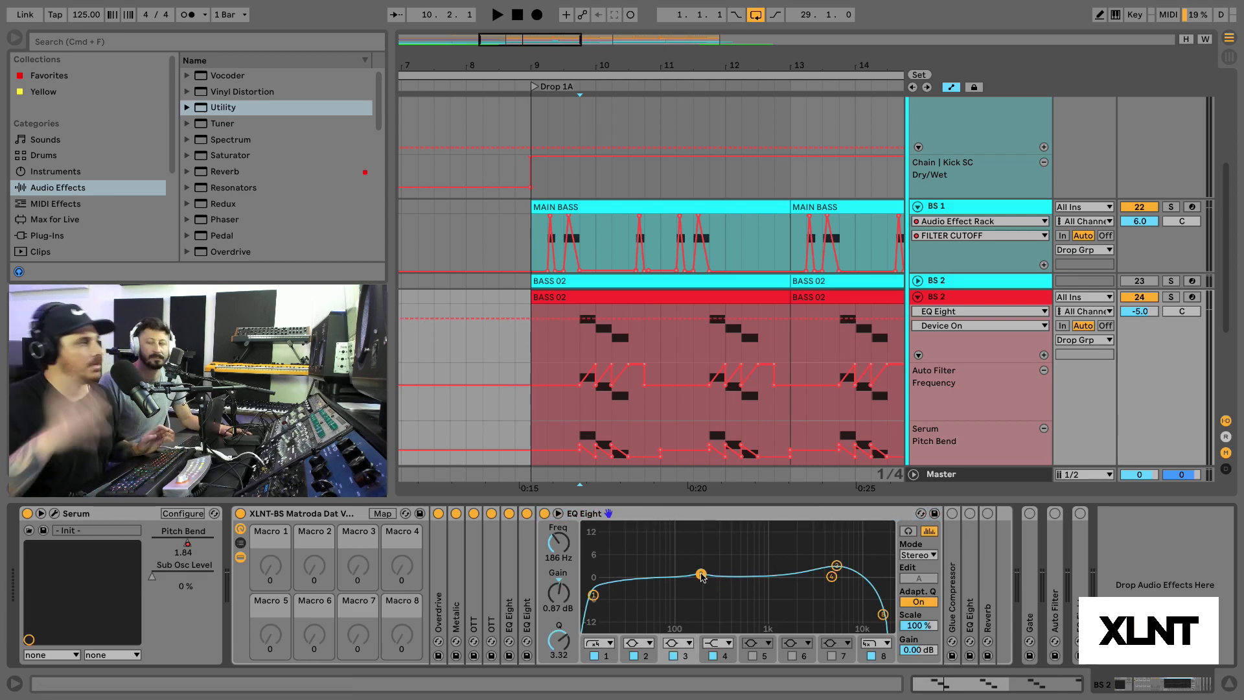
pyautogui.press('space')
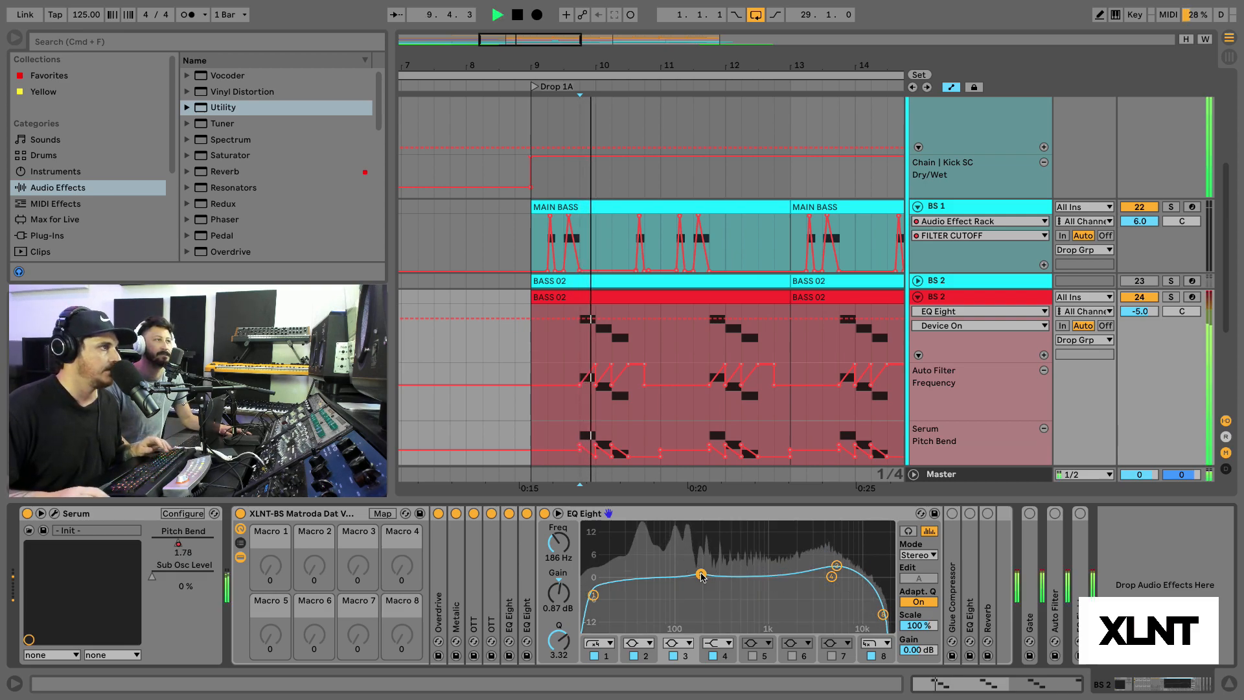
pyautogui.press('space')
pyautogui.doubleClick(708, 516)
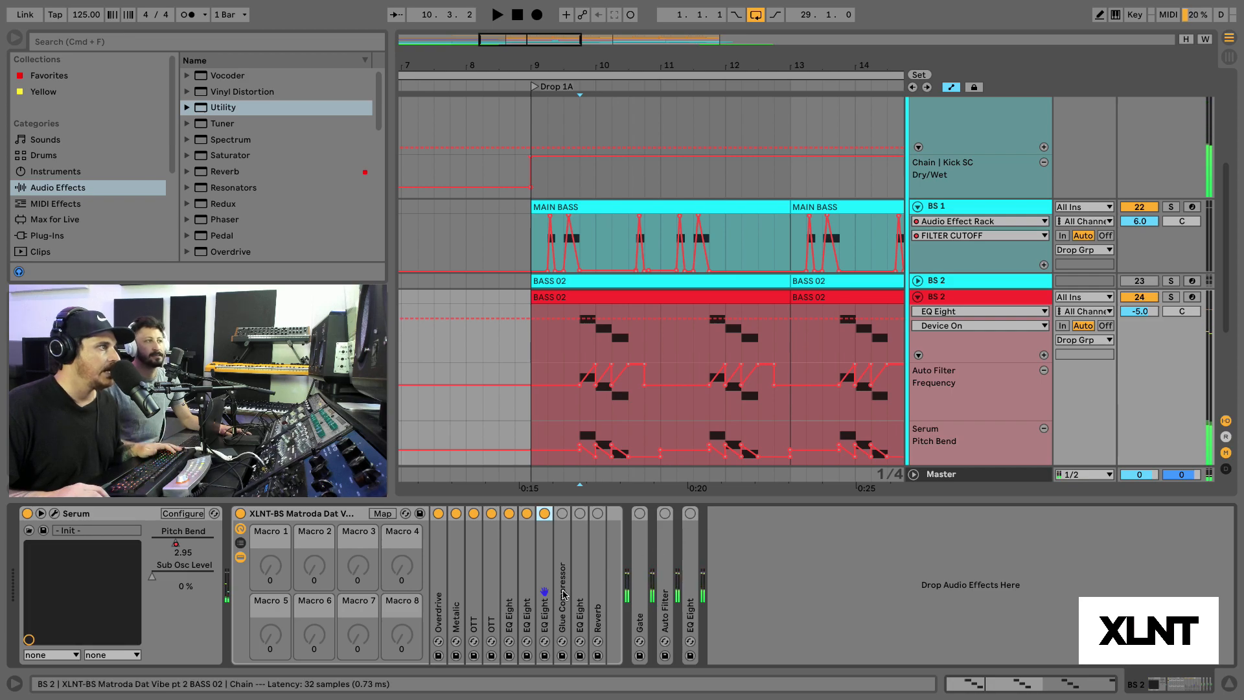
# Step: Turn on the Glue Compressor in the BS 2 rack, audition the bass through it, and fold the device
pyautogui.doubleClick(560, 520)
pyautogui.click(561, 514)
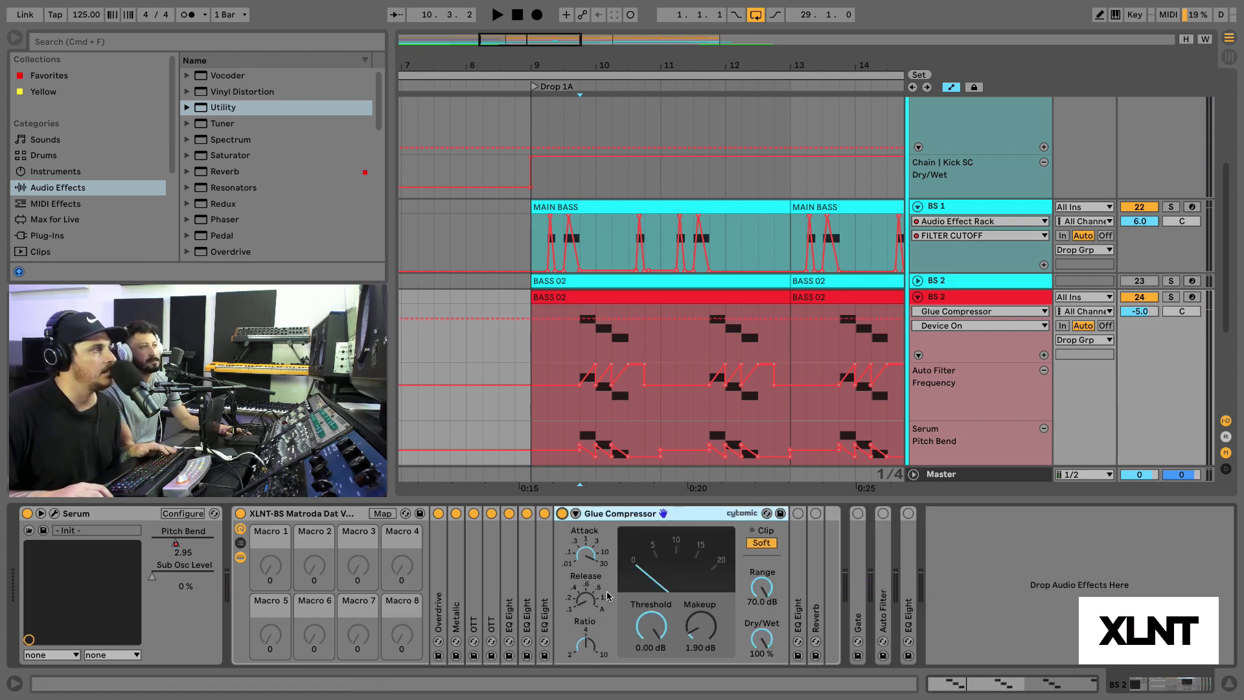
pyautogui.press('space')
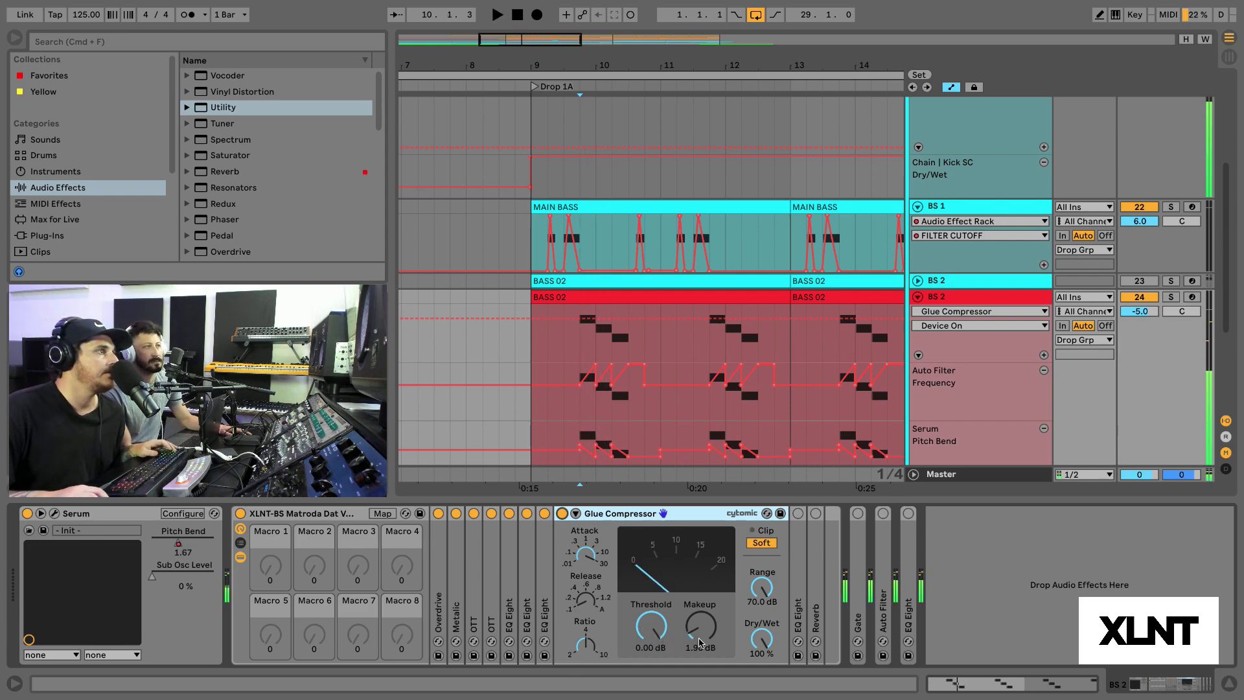
pyautogui.press('space')
pyautogui.doubleClick(708, 517)
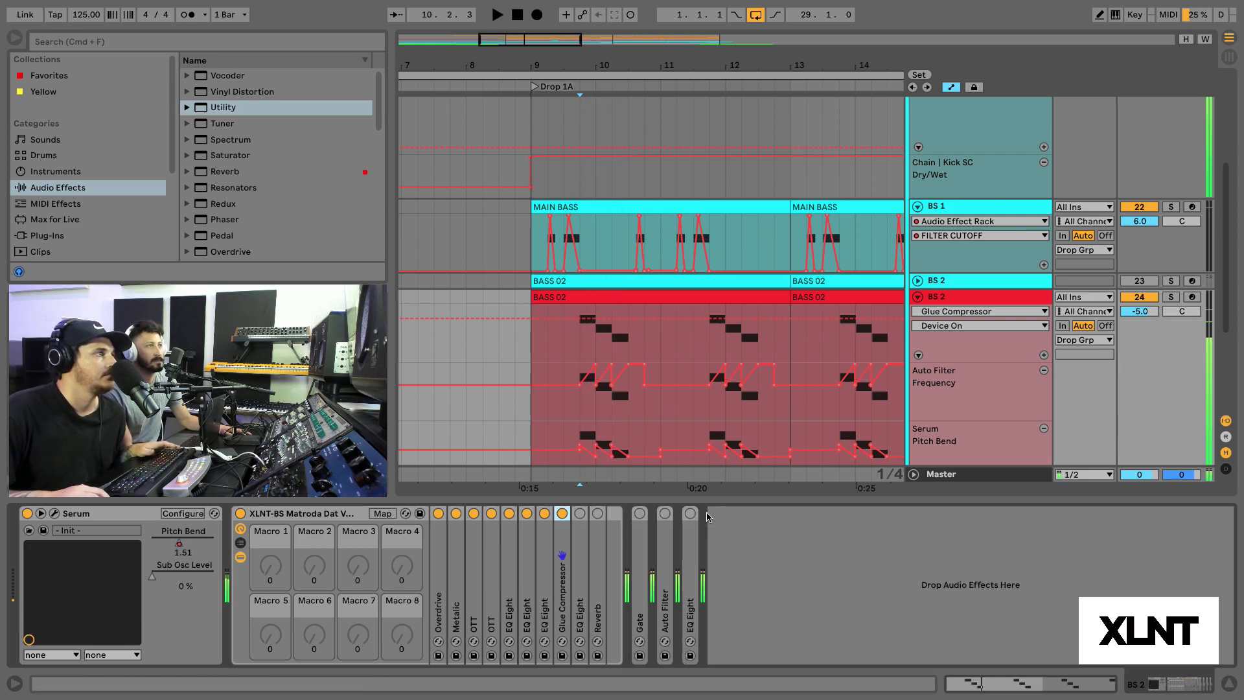
# Step: Turn on the fourth EQ Eight in the BS 2 rack, audition it while checking bands 1 and 2, and fold it
pyautogui.doubleClick(580, 564)
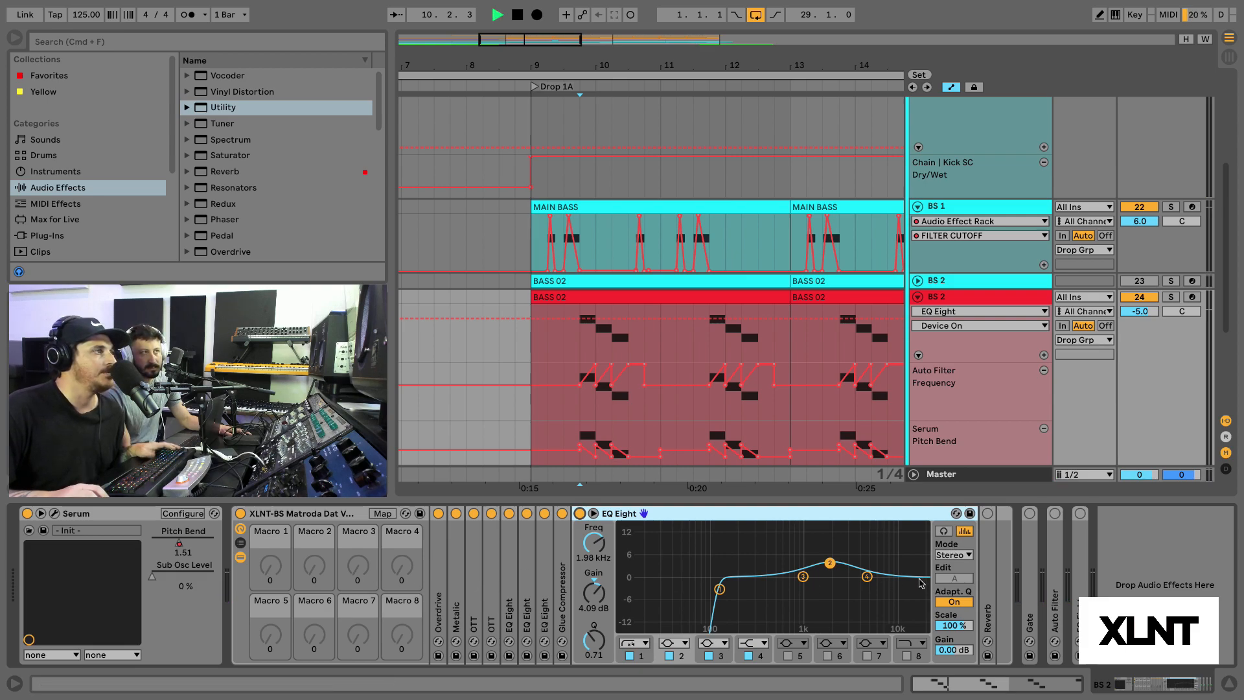
pyautogui.press('space')
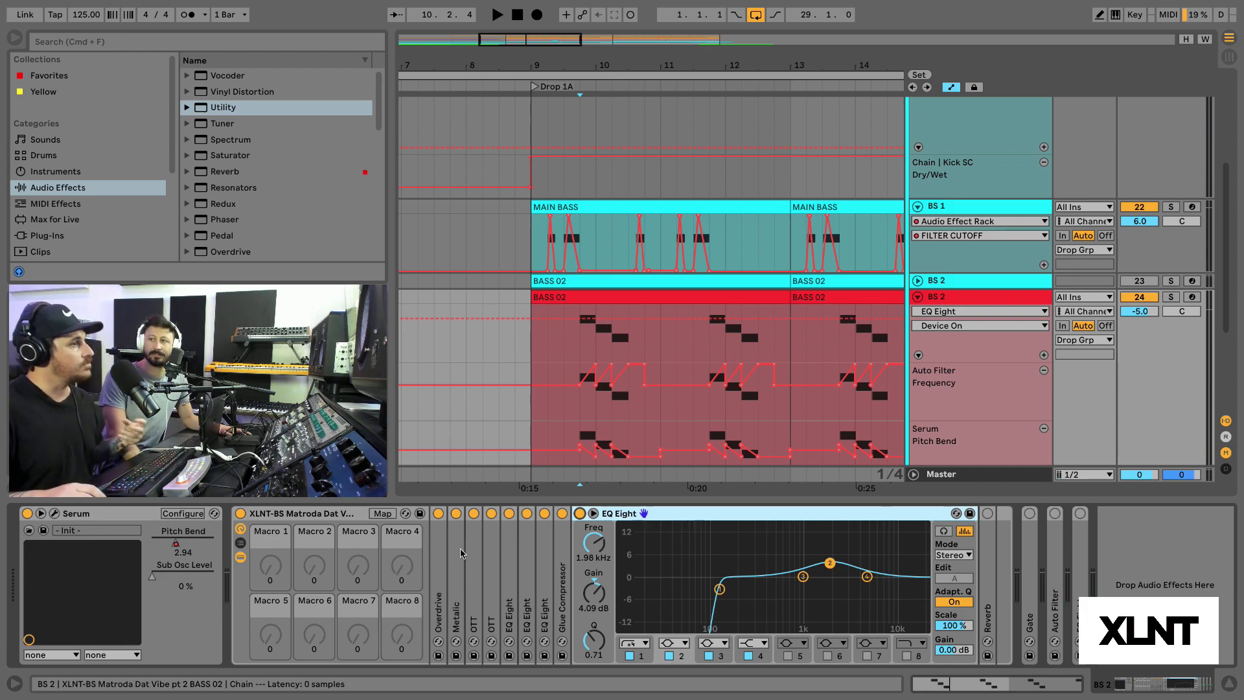
pyautogui.press('space')
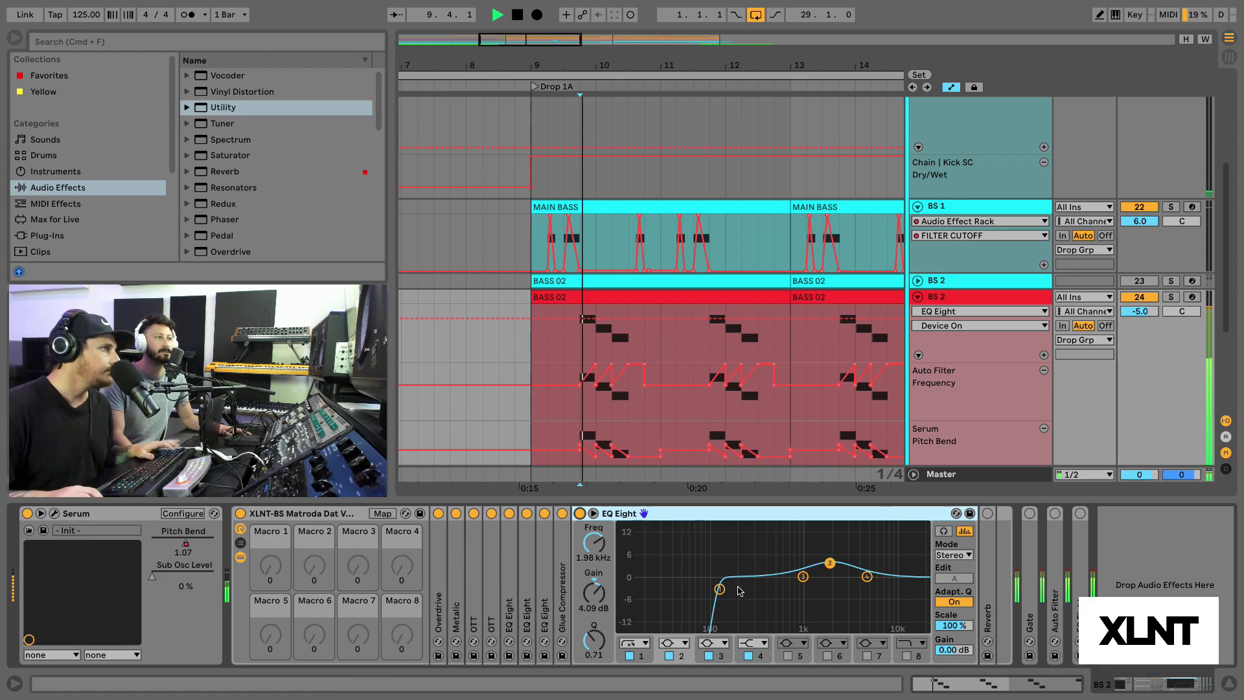
pyautogui.press('space')
pyautogui.click(830, 563)
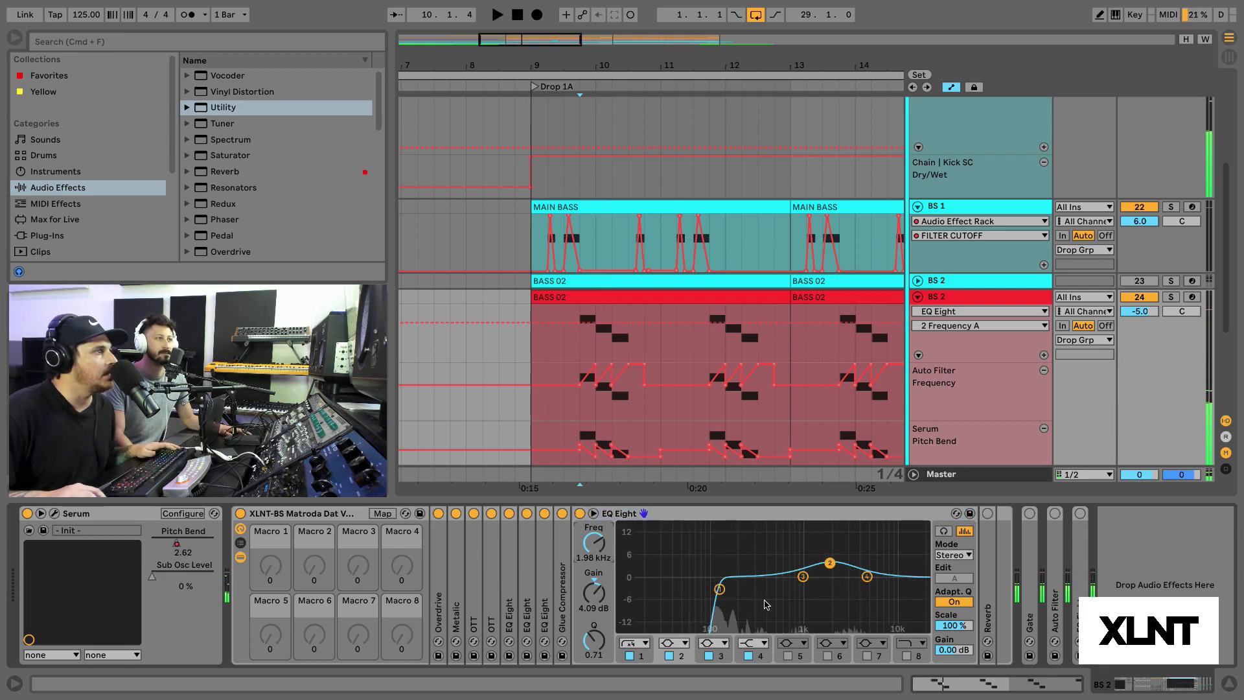
pyautogui.click(720, 589)
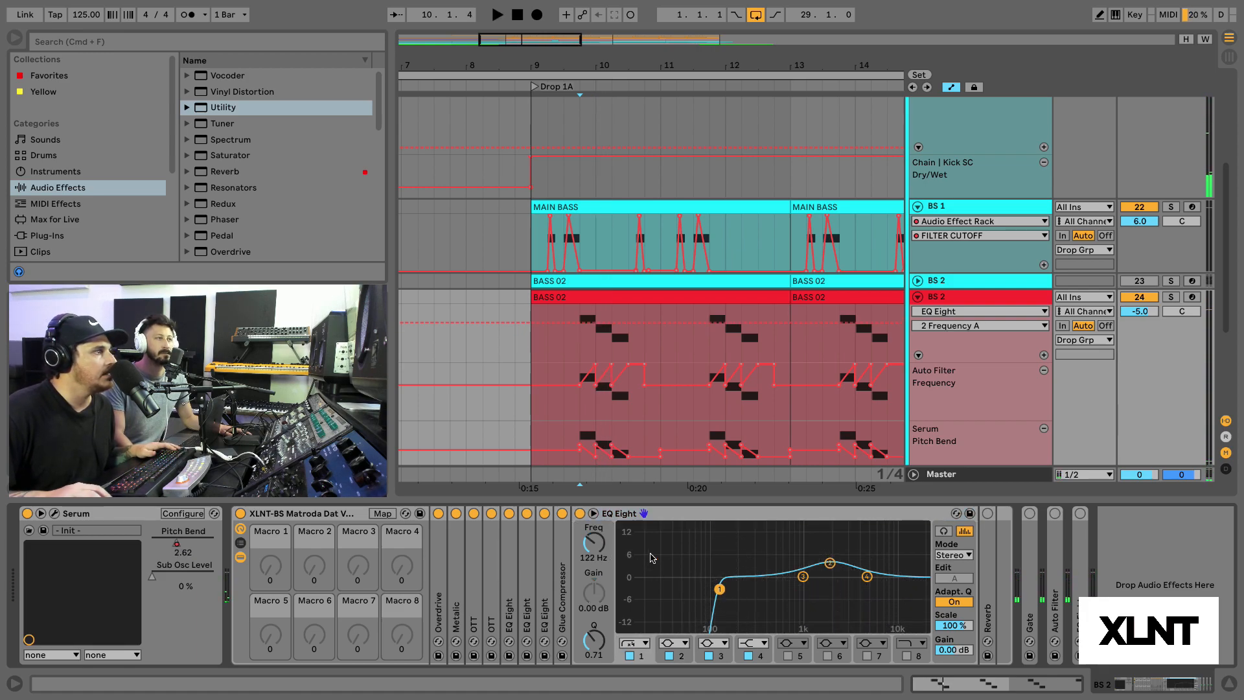
pyautogui.click(830, 563)
pyautogui.press('space')
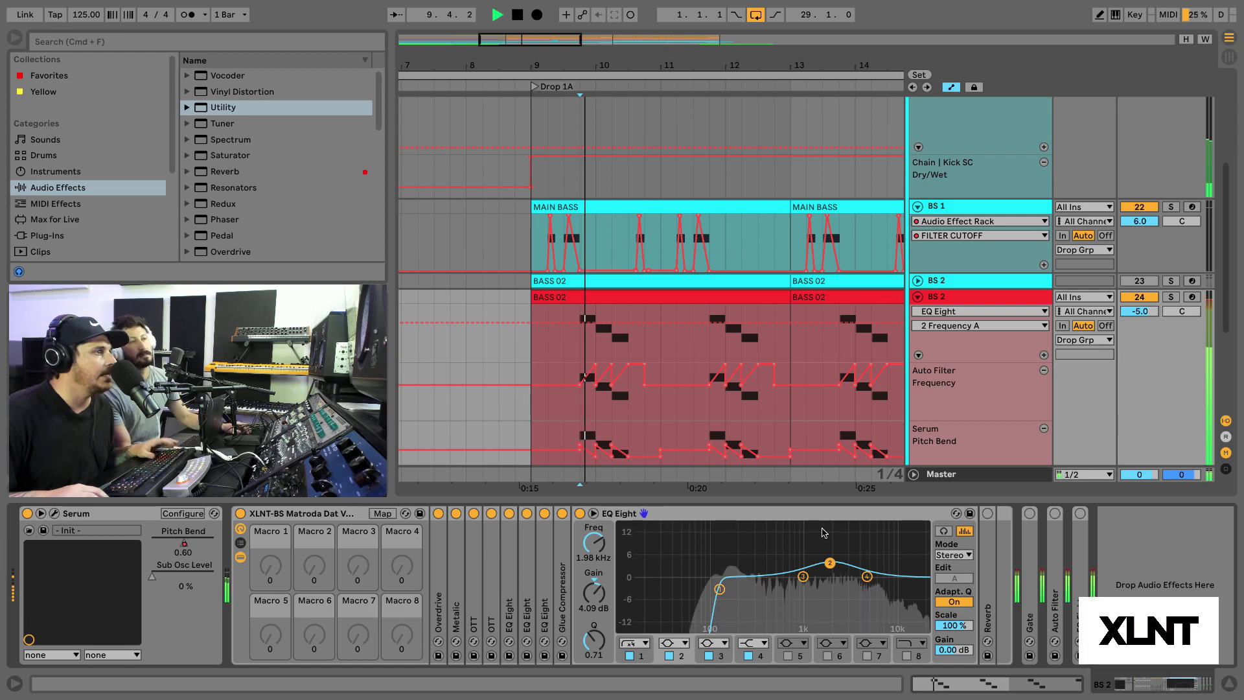
pyautogui.doubleClick(800, 514)
pyautogui.press('space')
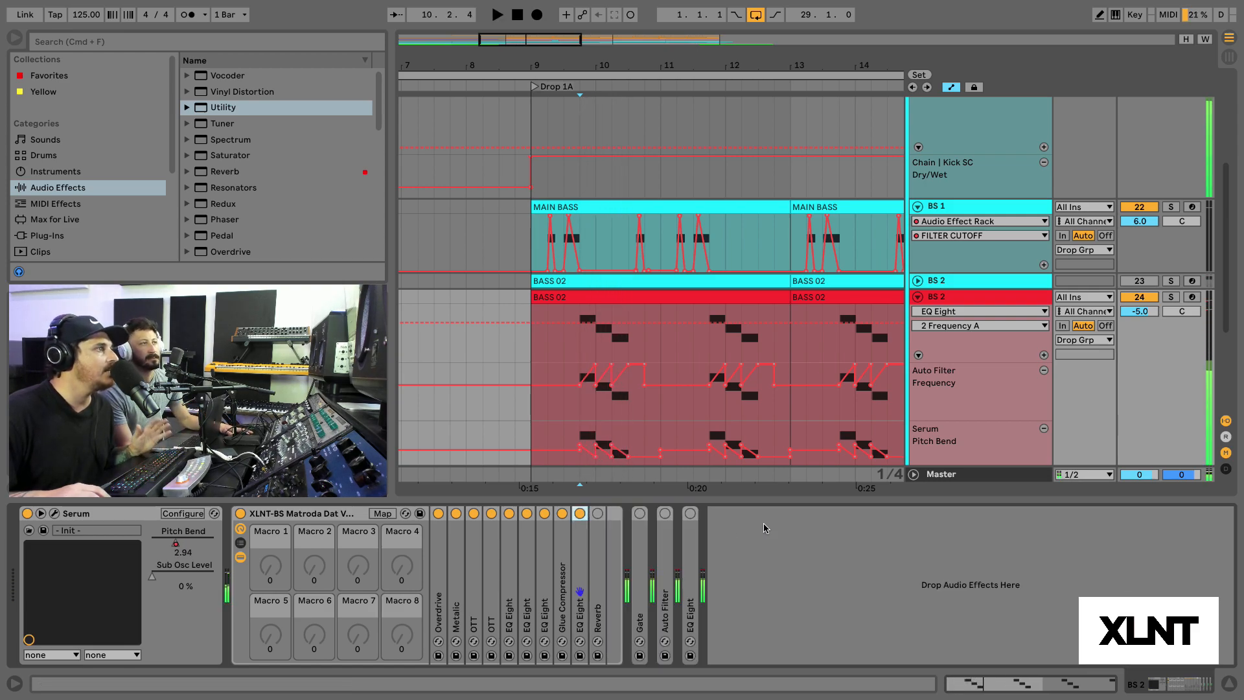
# Step: Turn on the Reverb at the end of the BS 2 rack, audition it, and fold the device
pyautogui.doubleClick(593, 567)
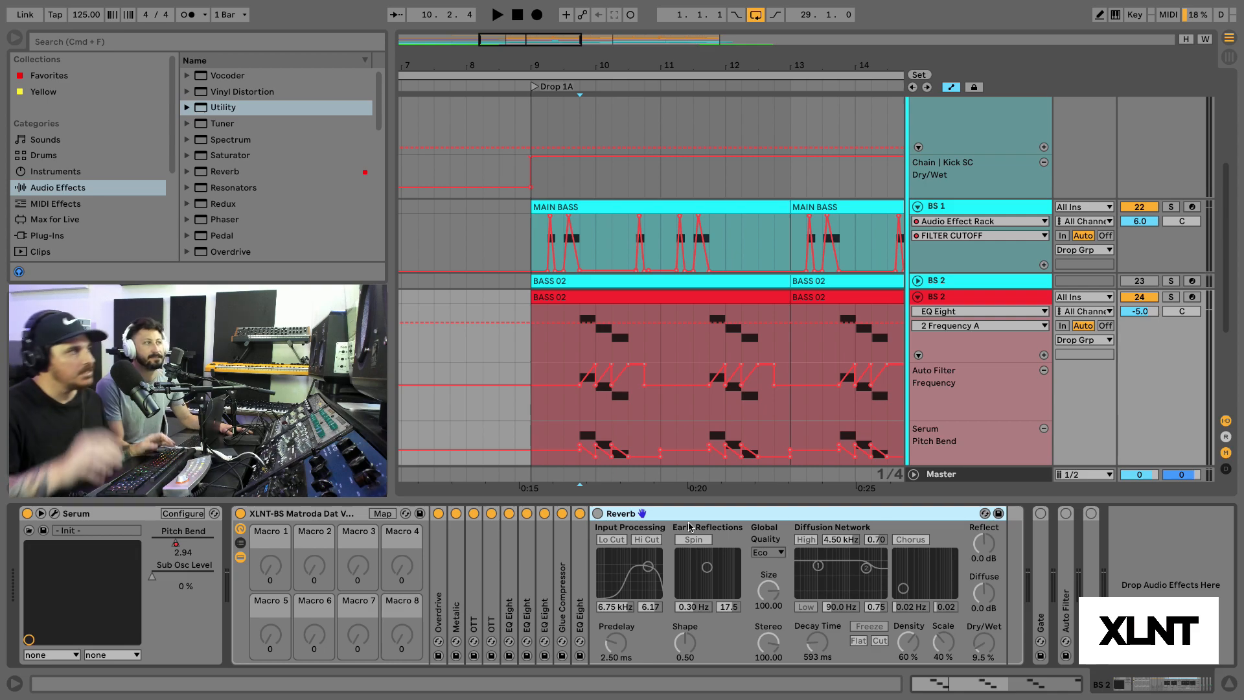
pyautogui.click(598, 513)
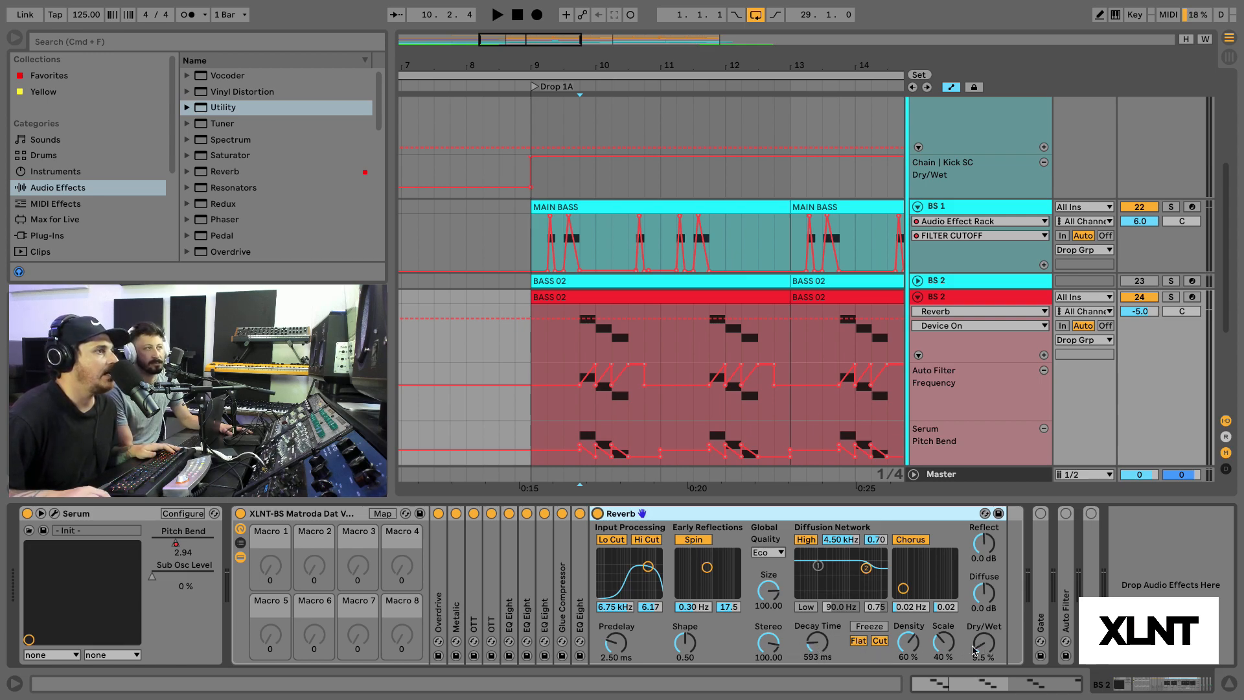
pyautogui.press('space')
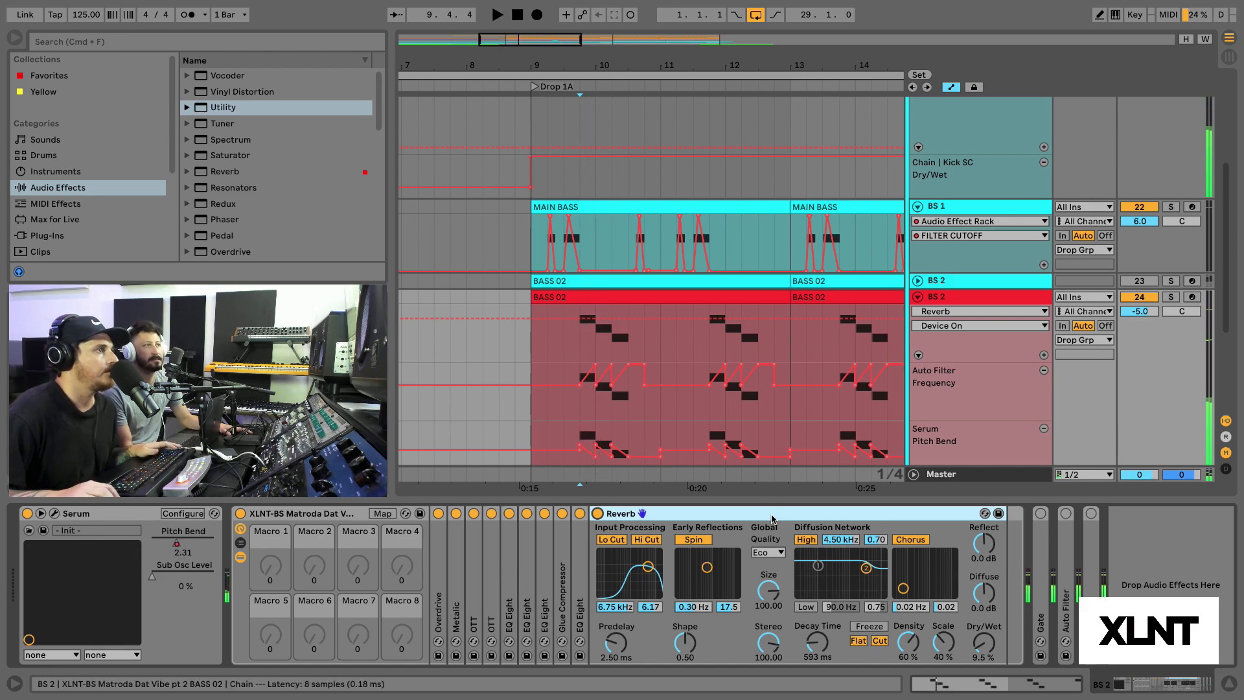
pyautogui.doubleClick(773, 514)
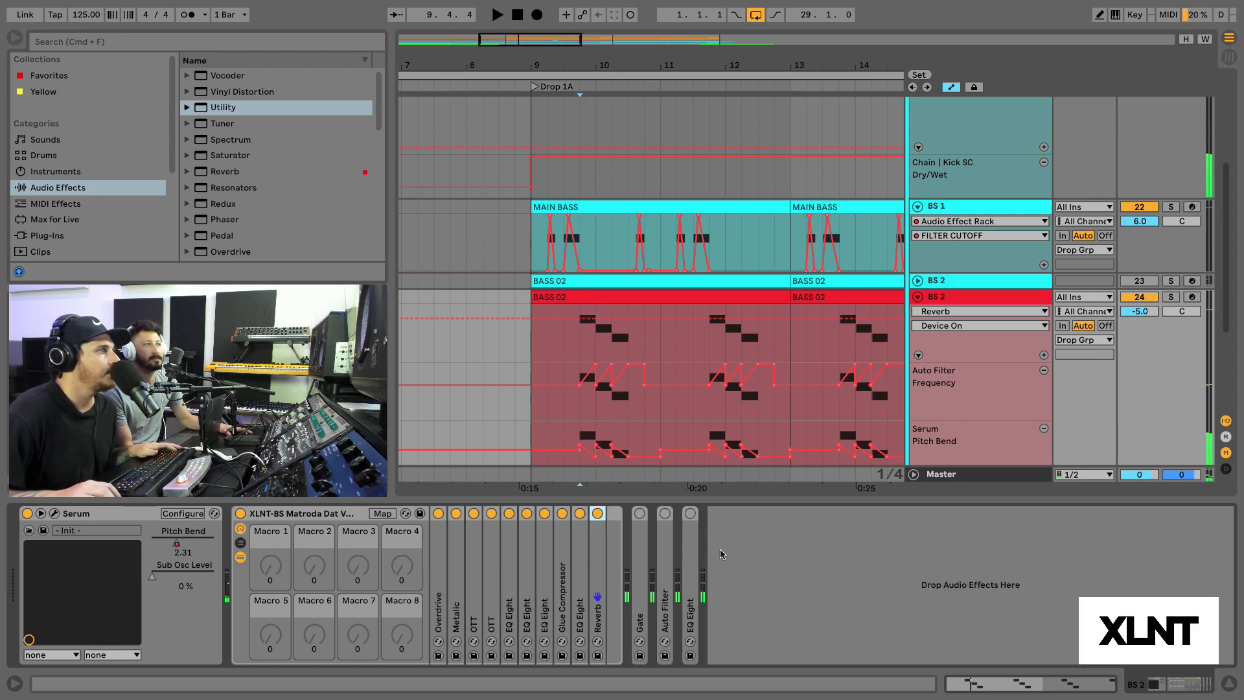
# Step: Turn on the Gate and the Auto Filter after the BS 2 rack, and audition the bass from its first note in the drop
pyautogui.doubleClick(642, 555)
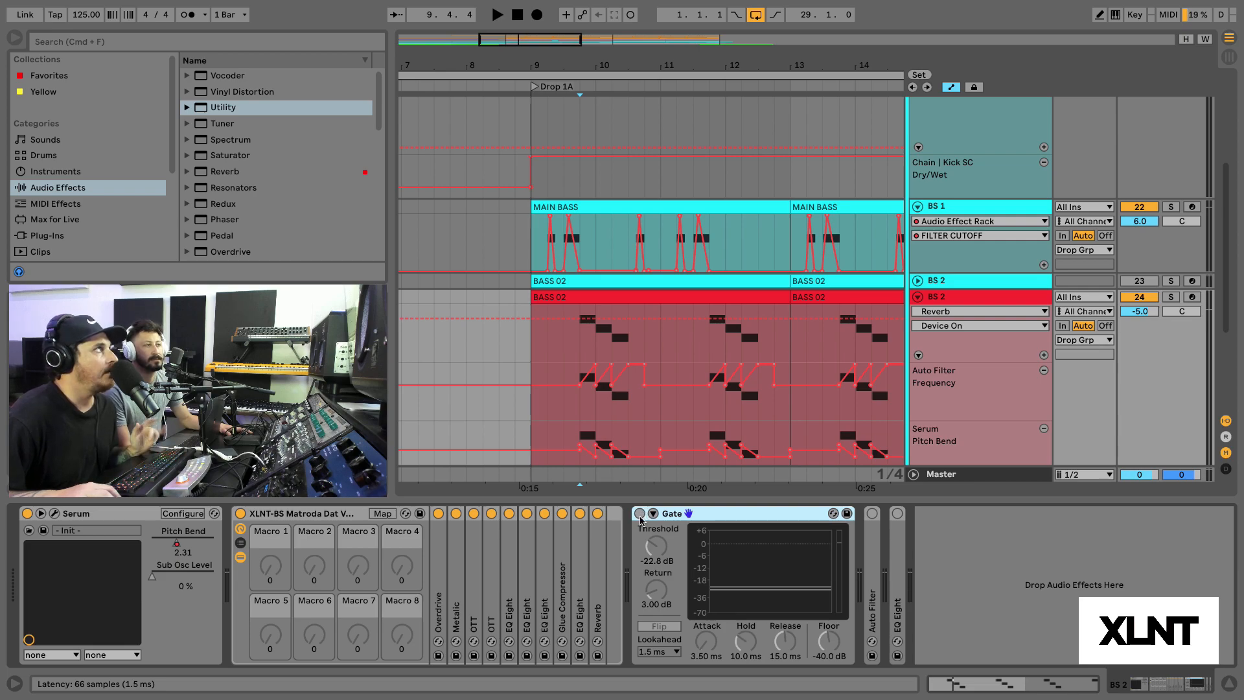
pyautogui.click(639, 513)
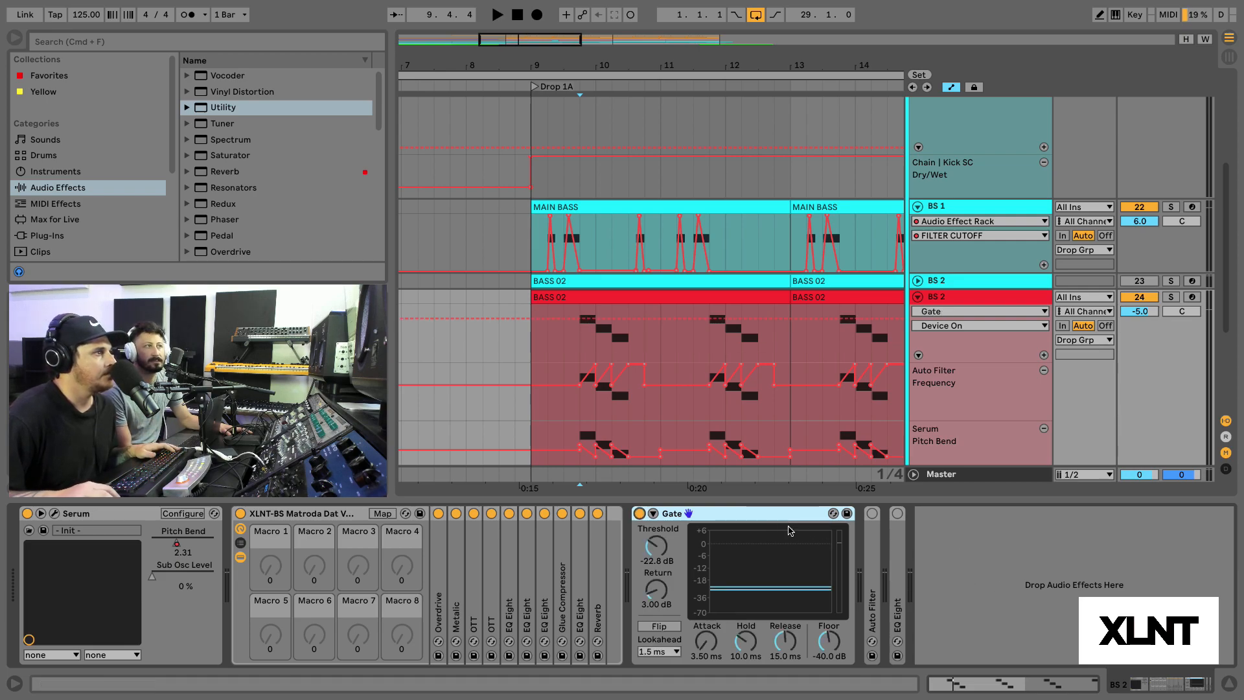
pyautogui.doubleClick(872, 572)
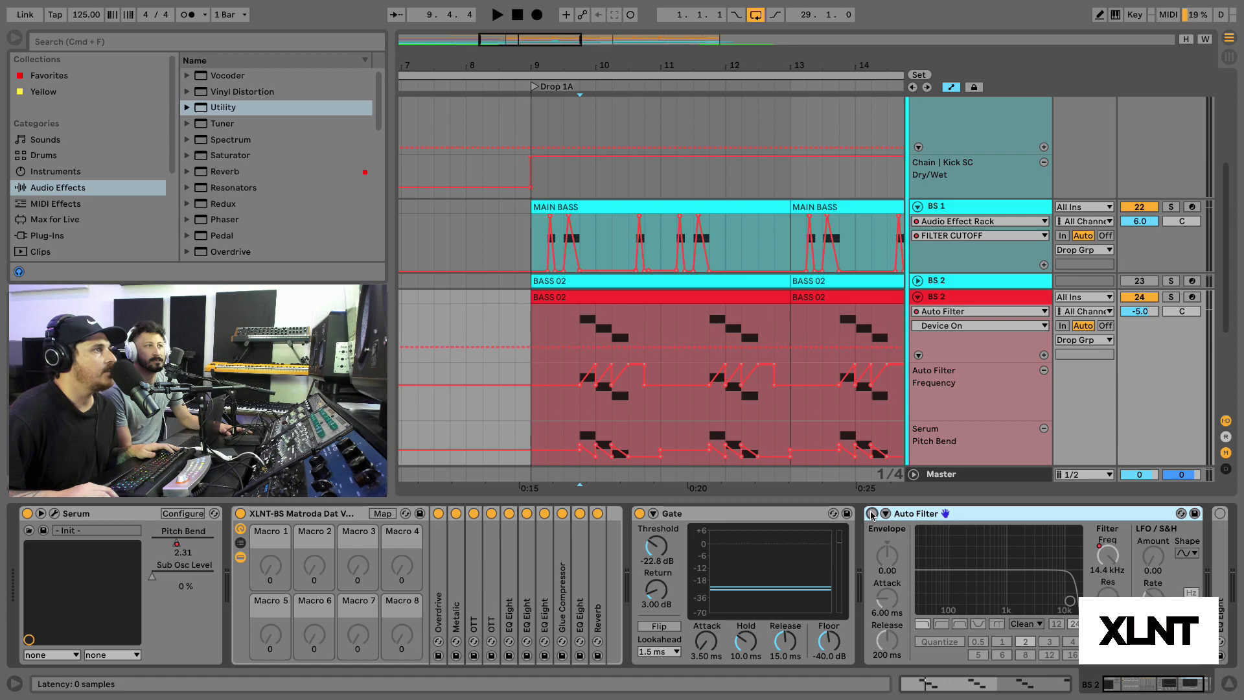
pyautogui.click(579, 401)
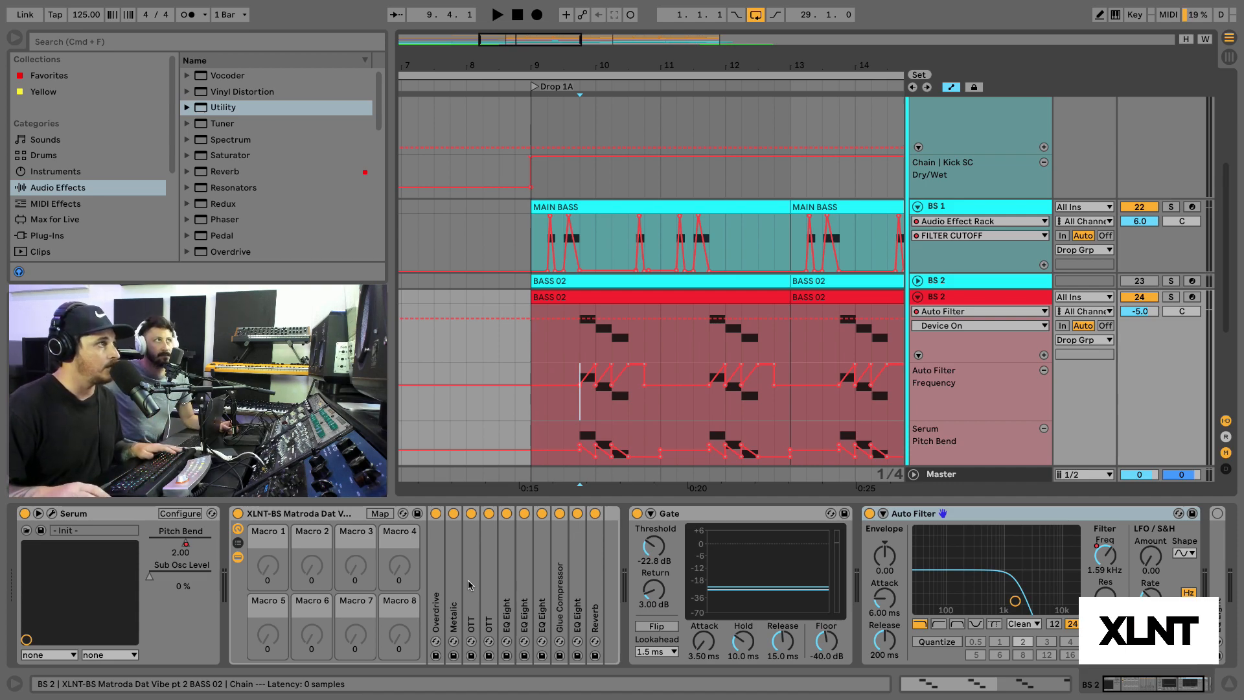
pyautogui.press('space')
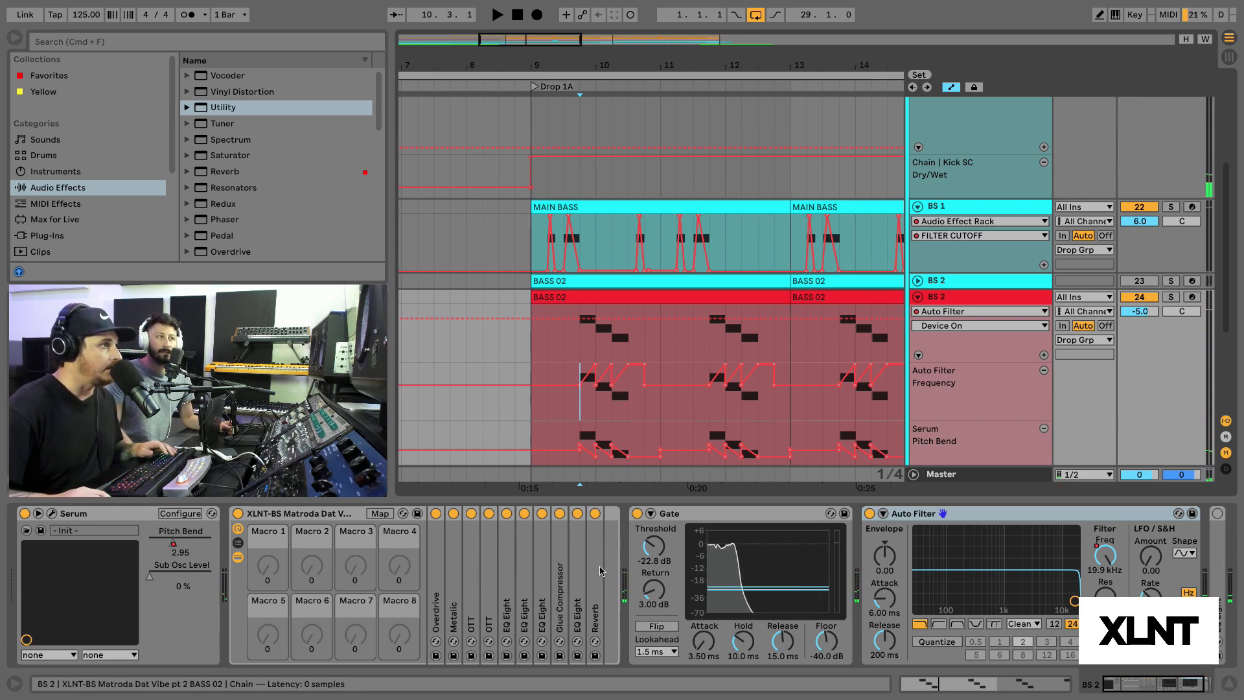
# Step: Audition the bass with the Auto Filter bypassed for comparison, and turn the filter back on
pyautogui.click(872, 515)
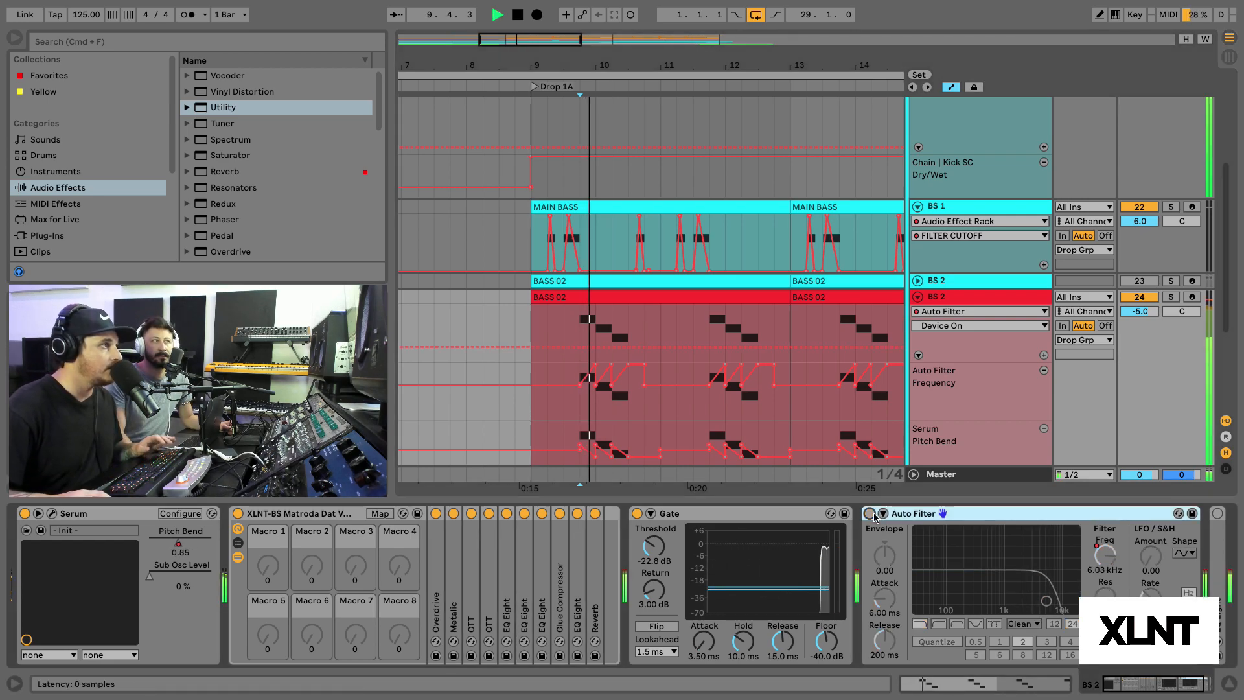
pyautogui.press('space')
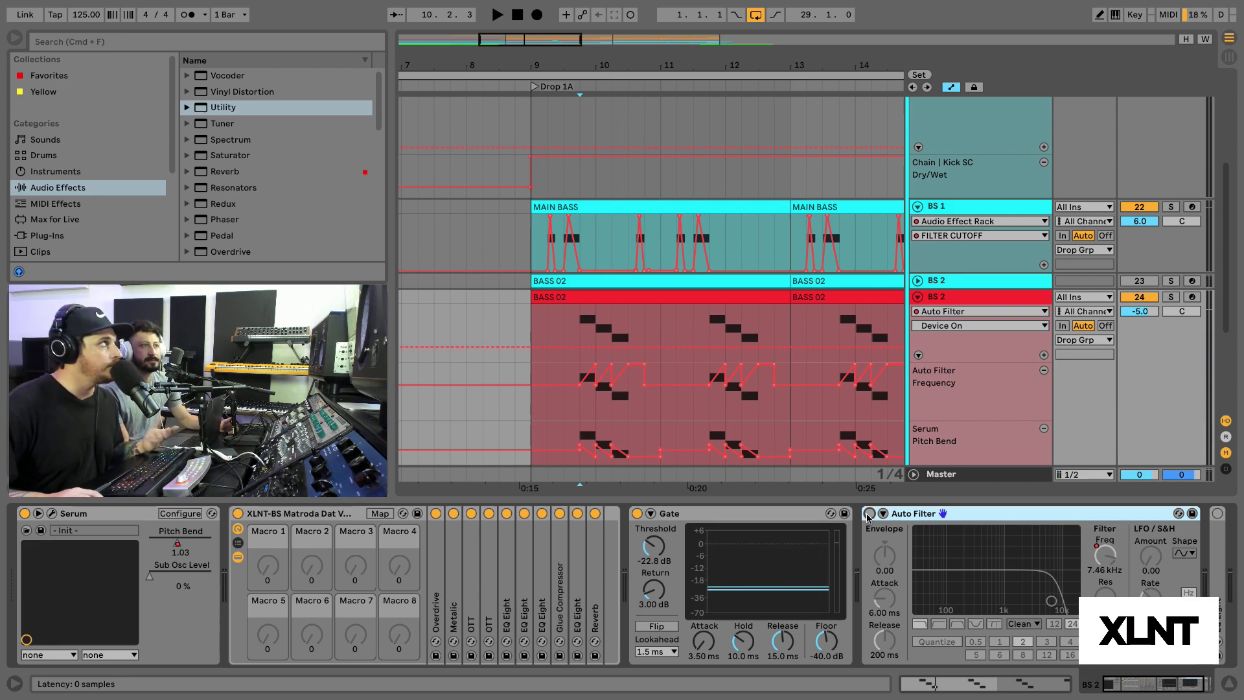
pyautogui.click(869, 514)
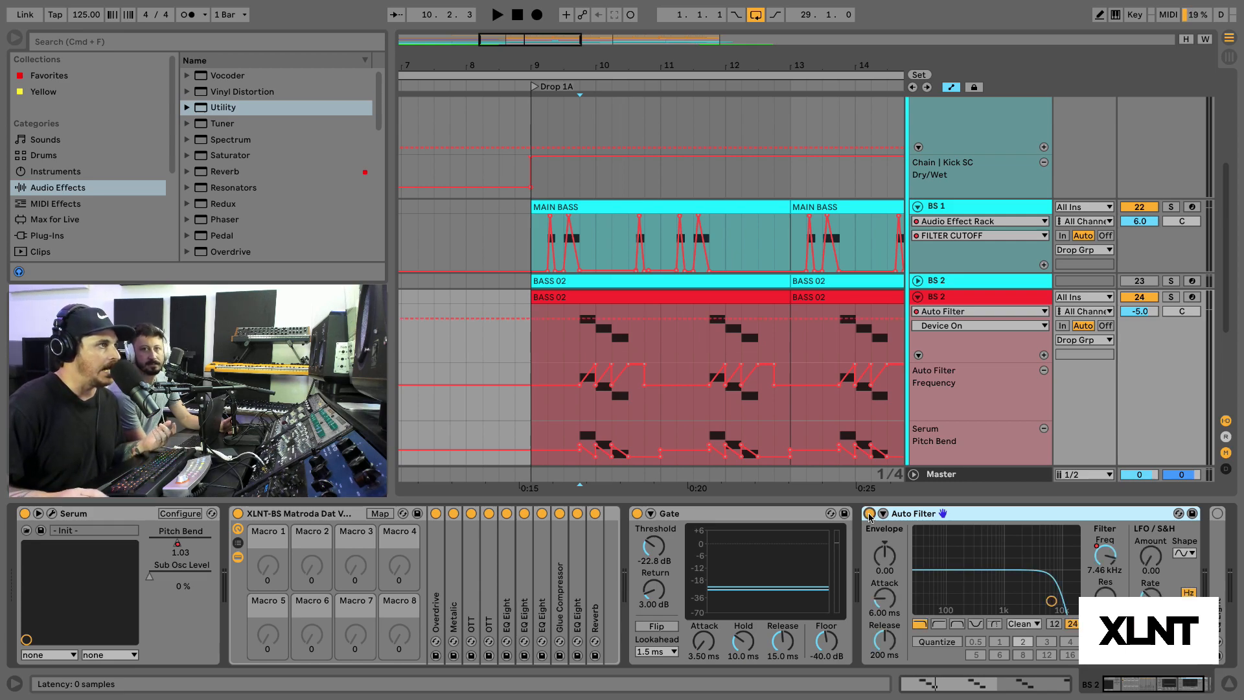
# Step: Fold the Auto Filter, turn on the final EQ Eight of the BS 2 track, and check its low-cut band 1
pyautogui.doubleClick(991, 518)
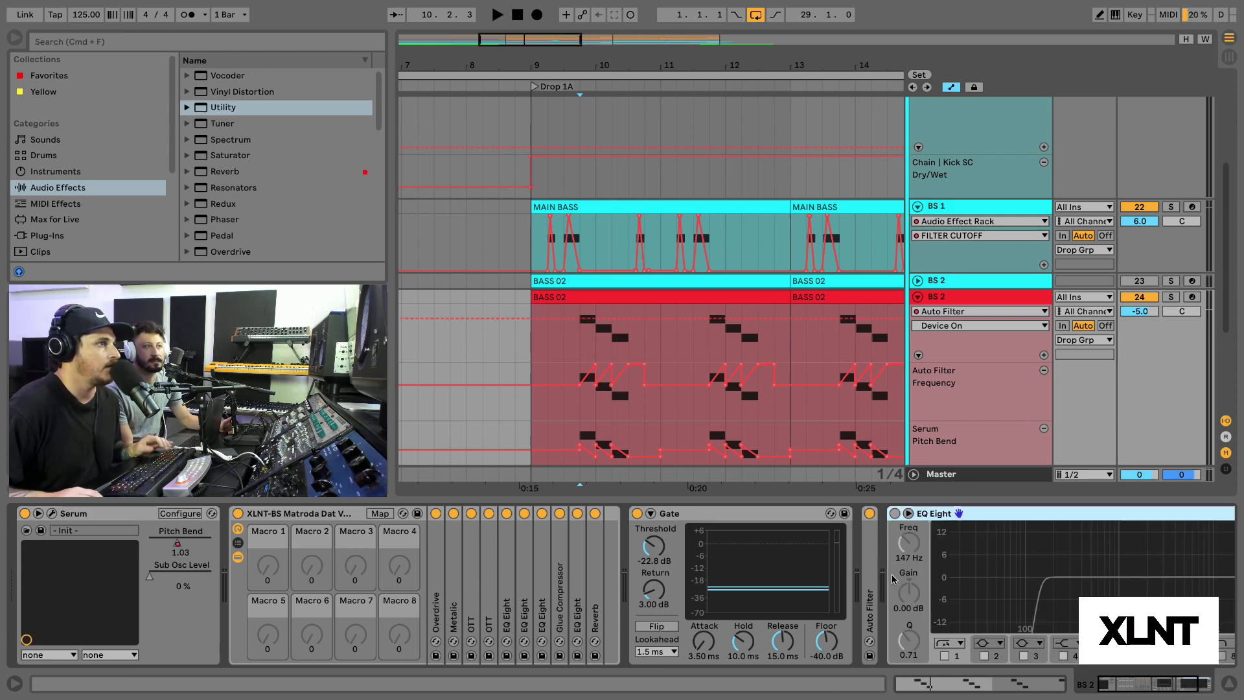
pyautogui.hscroll(5, 916, 524)
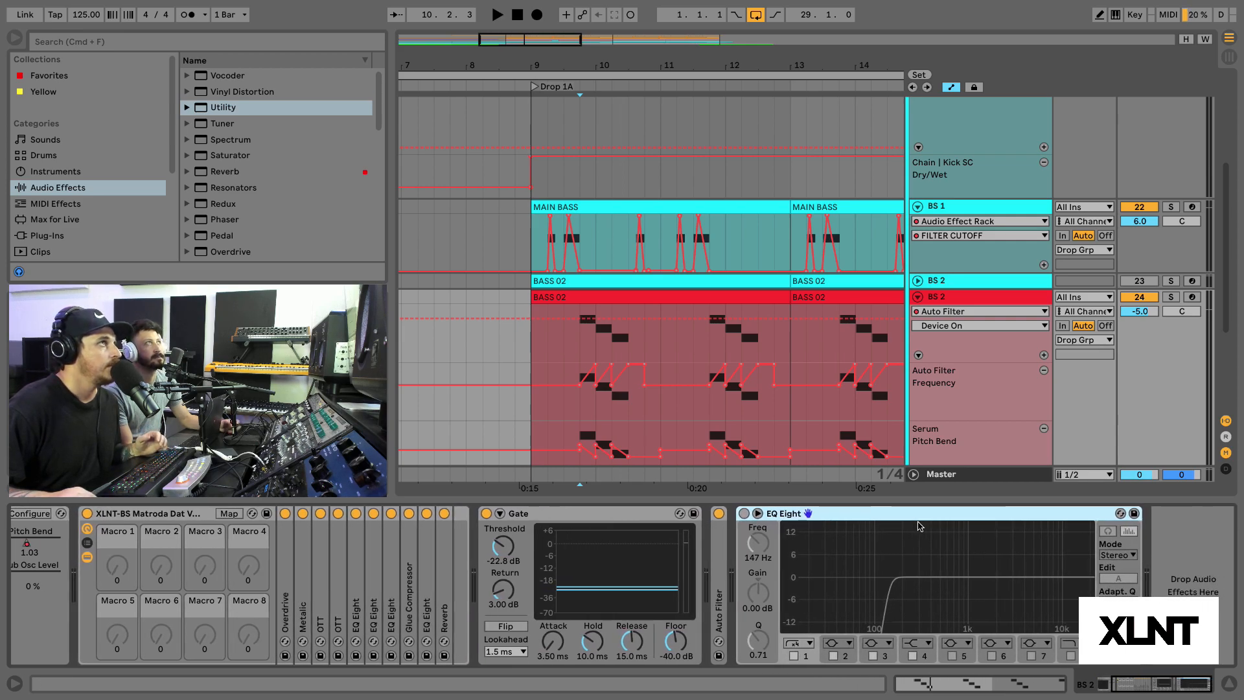
pyautogui.click(744, 513)
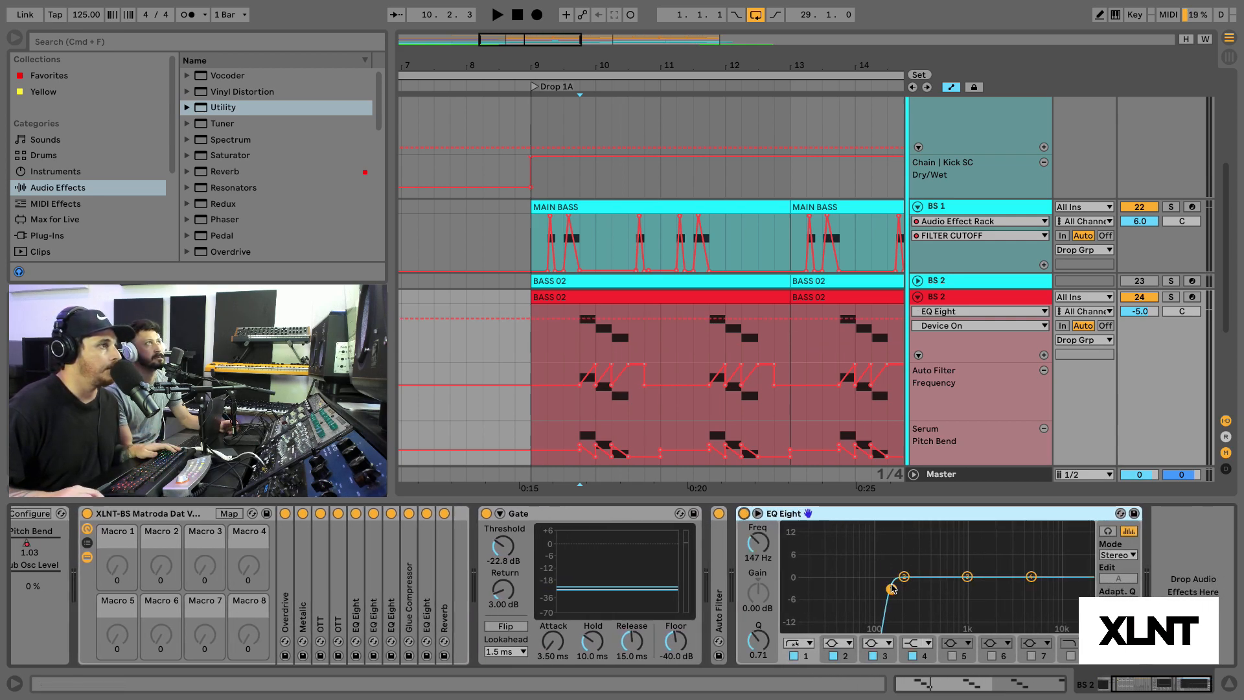
pyautogui.click(892, 588)
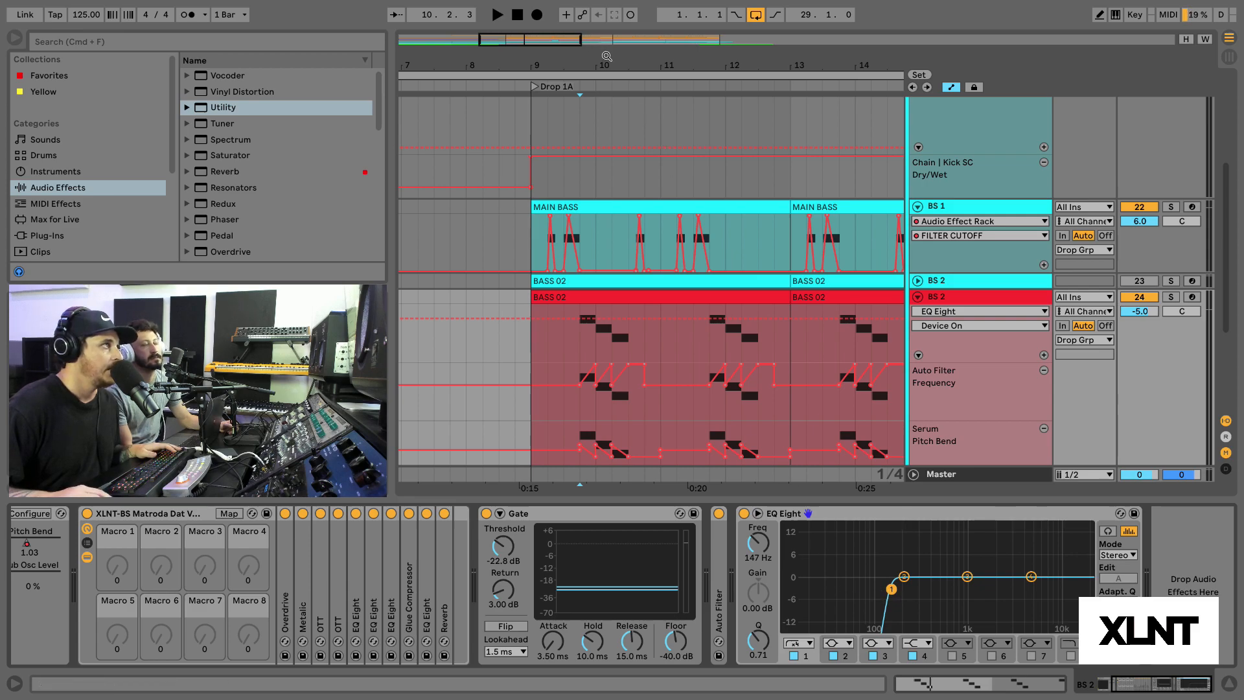
# Step: Play the arrangement from about bar 6 into Drop 1A to hear the fully processed bass in context
pyautogui.moveTo(617, 66); pyautogui.dragTo(617, 41)
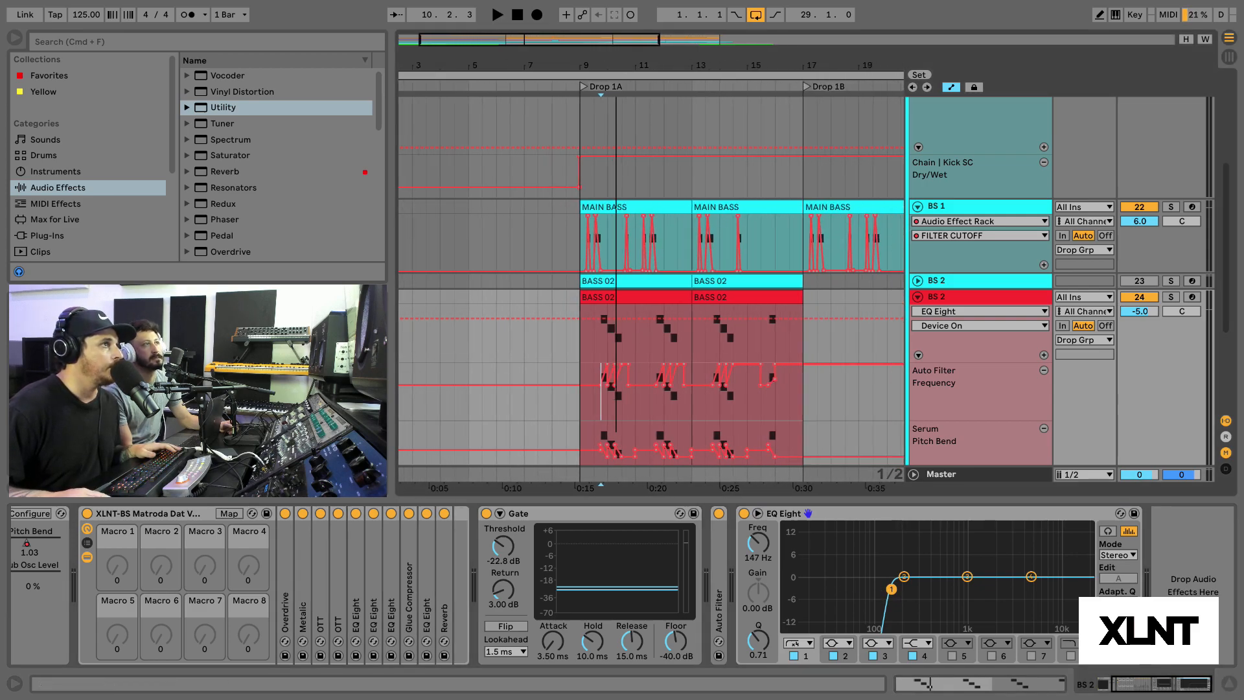
pyautogui.click(506, 293)
pyautogui.press('space')
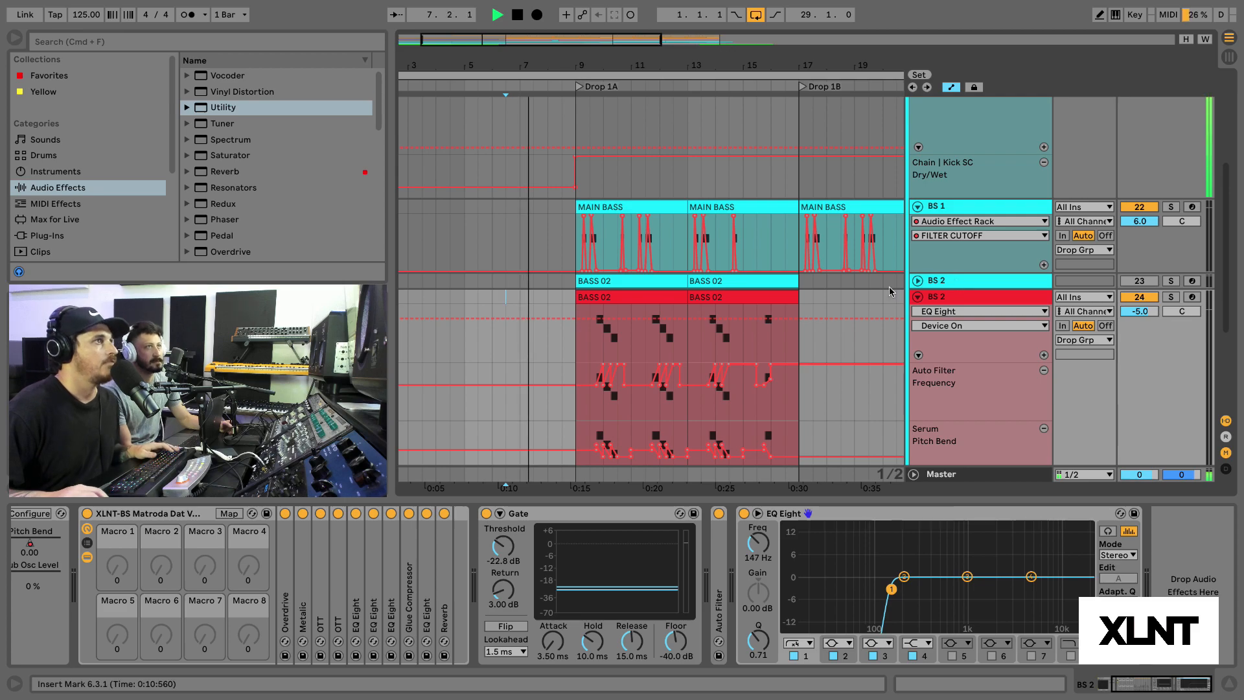
pyautogui.scroll(2, 852, 342)
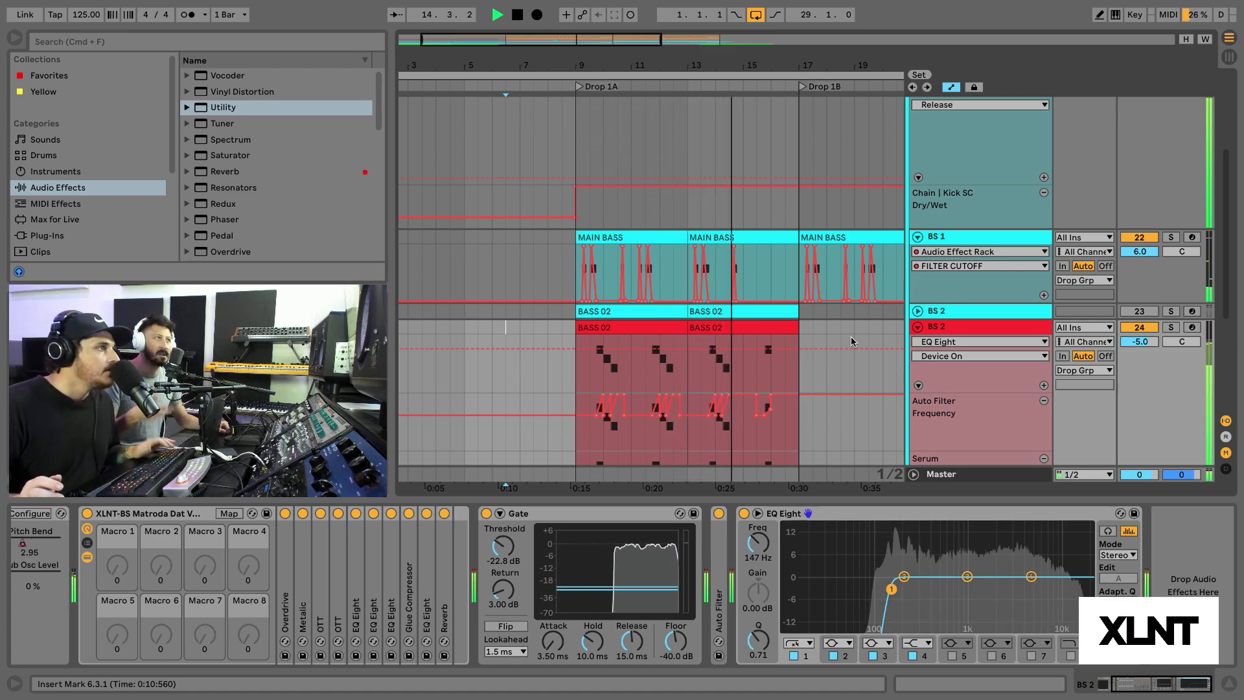
pyautogui.press('space')
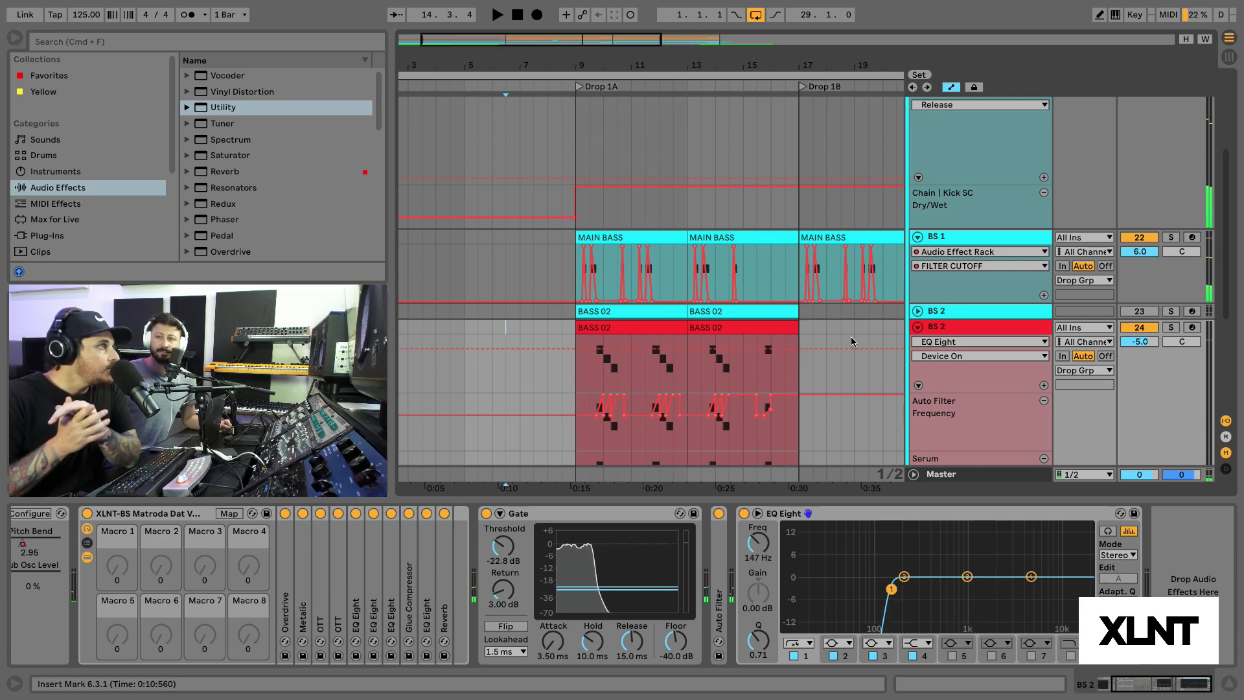